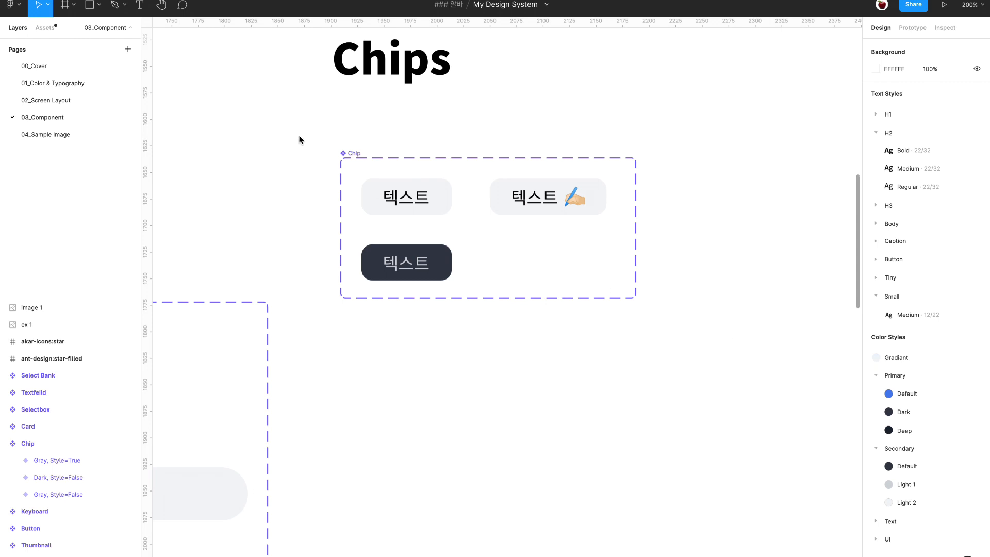
Nudge the Chip component set up by two pixels.
click(350, 153)
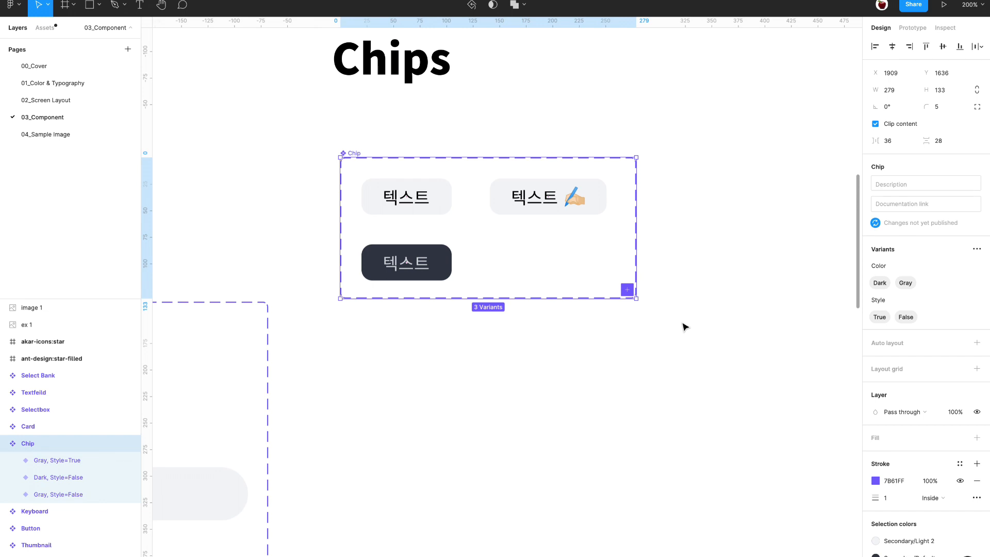
key(Up)
key(Up)
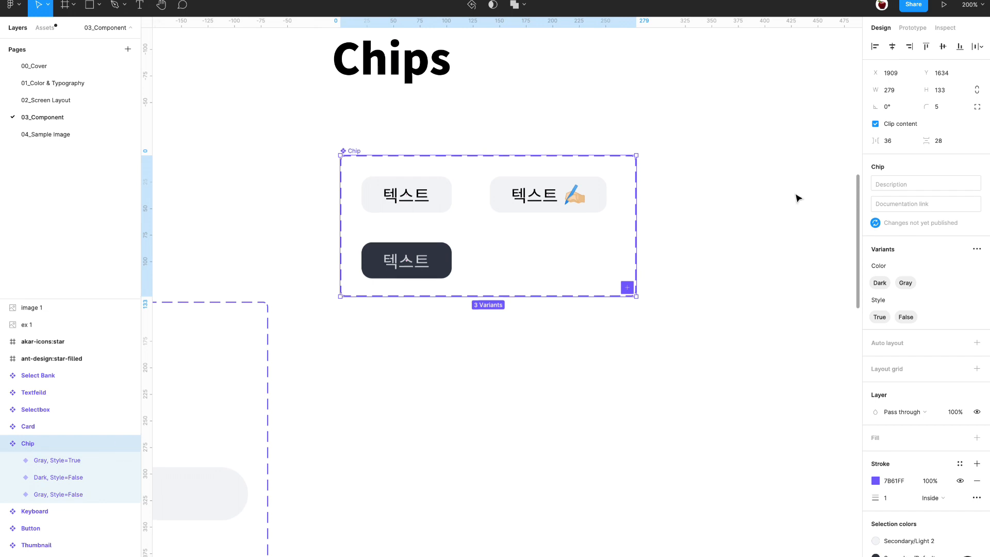
click(797, 198)
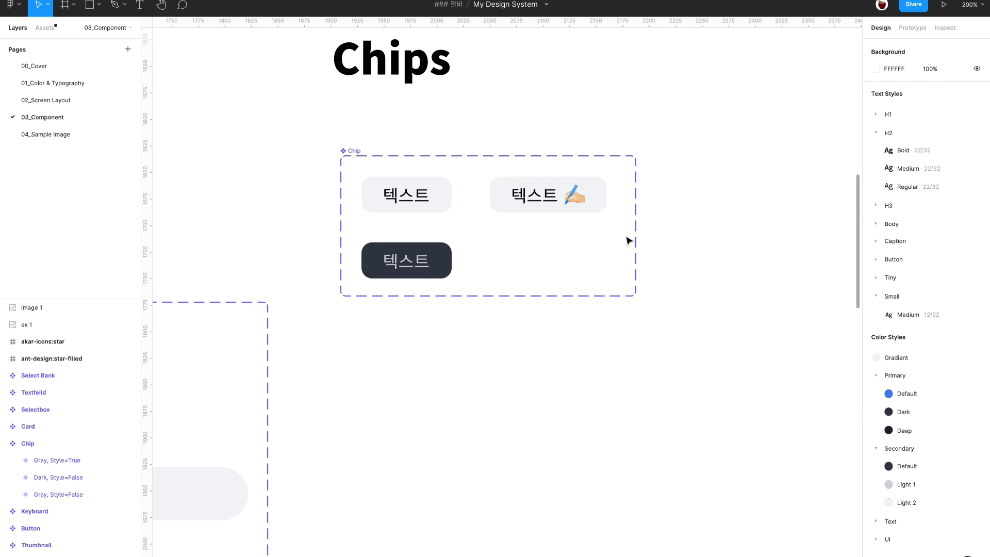
Enlarge the Chip component set to 424 × 320 to make room for more variants.
click(355, 153)
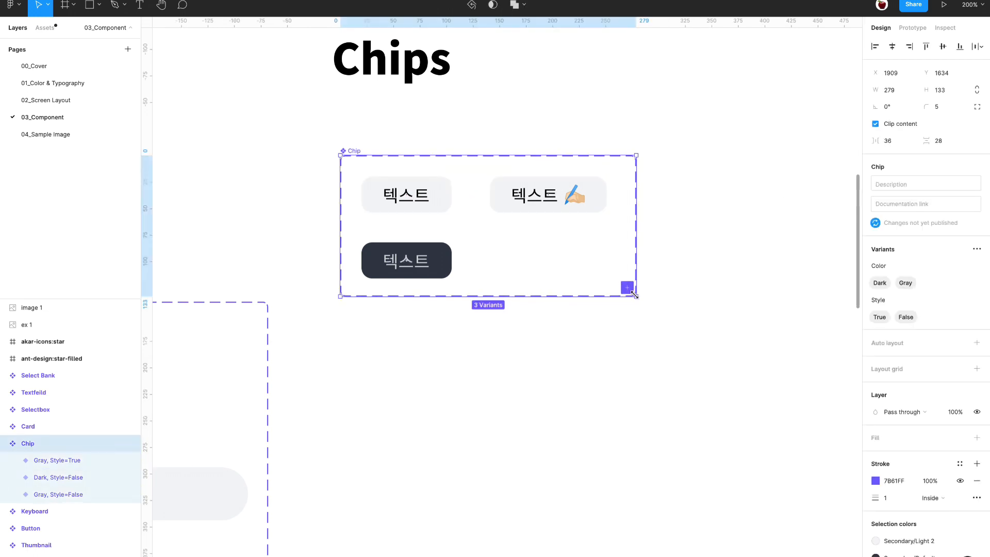
drag(636, 279, 790, 273)
drag(612, 295, 616, 495)
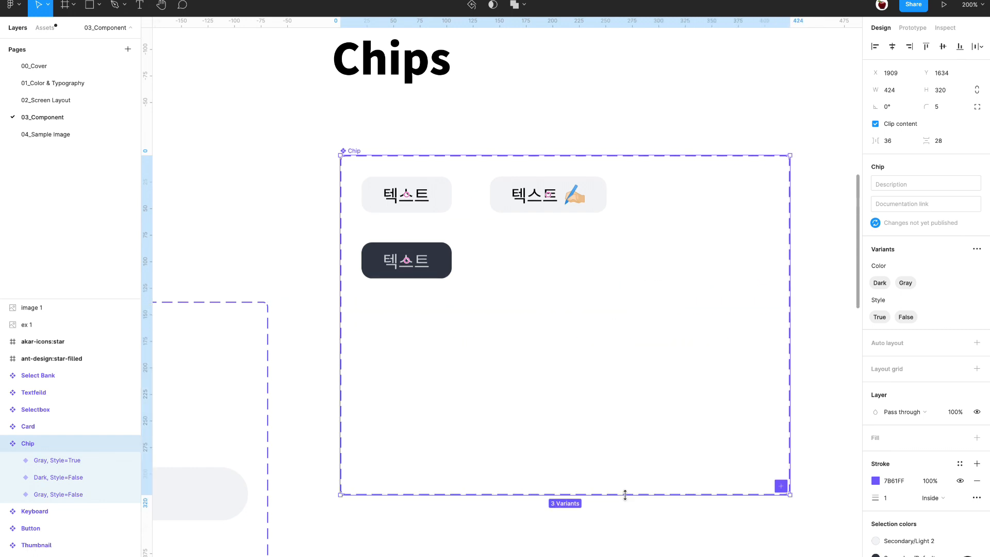
click(848, 462)
scroll(586, 327, right, 2)
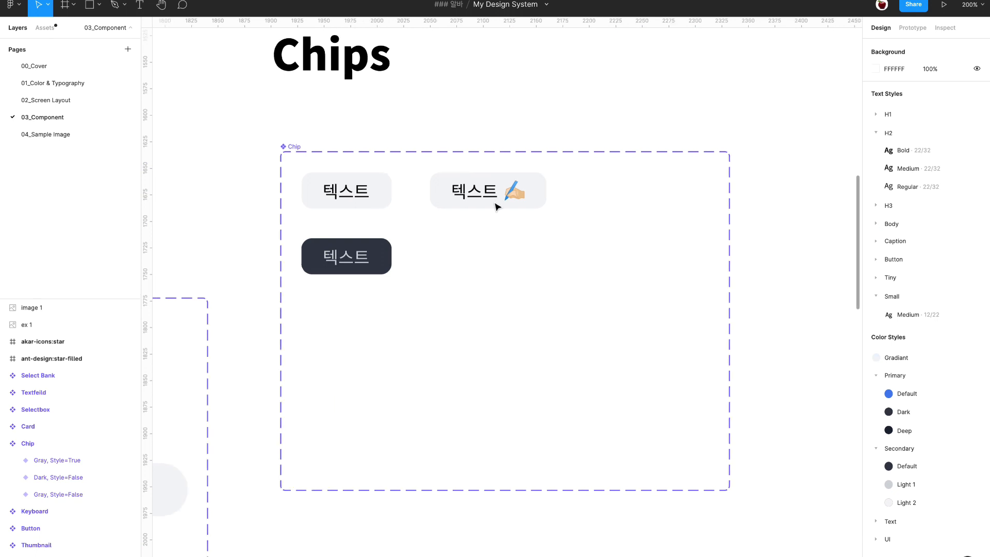
Add a variant based on the gray emoji chip and place it directly below the original, in line with the dark chip.
click(500, 206)
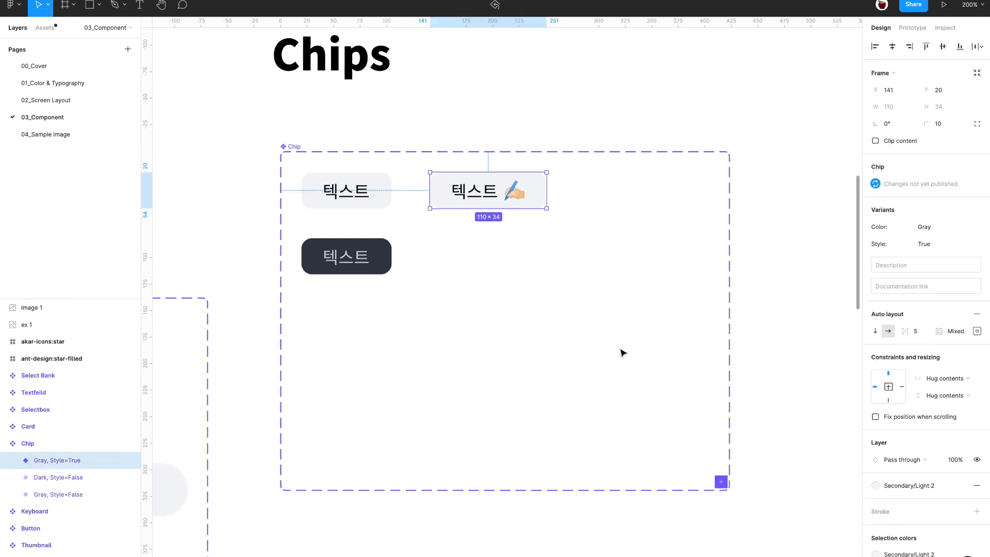
click(721, 482)
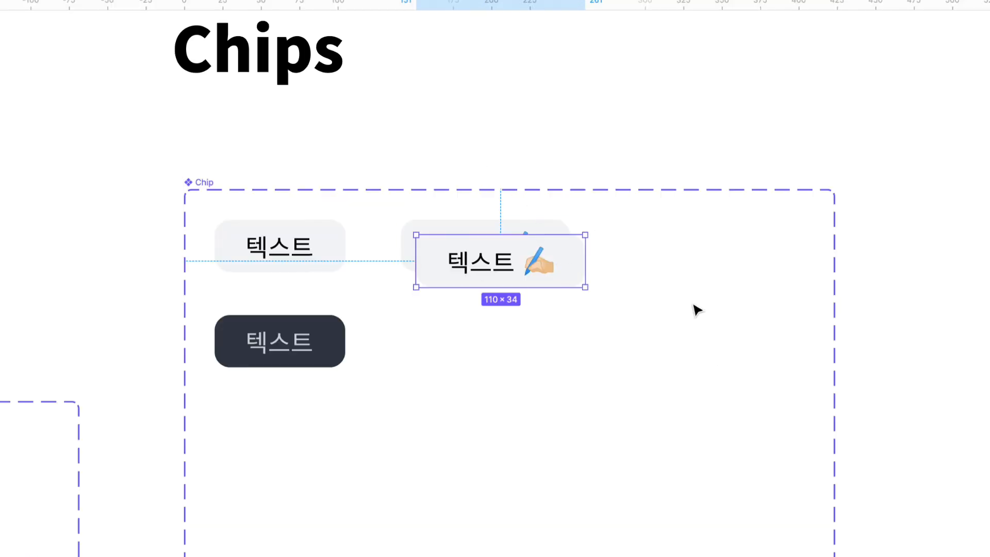
drag(577, 273, 562, 351)
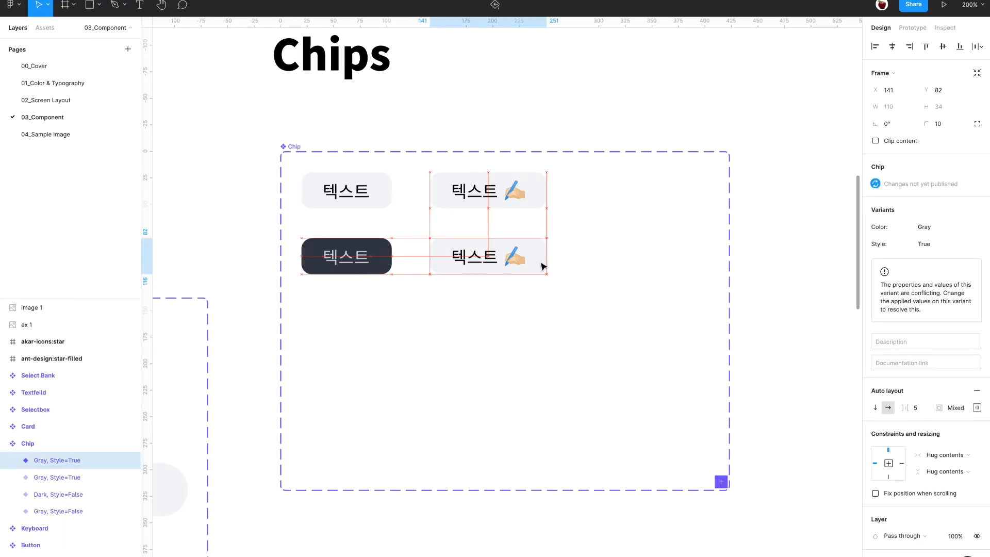
drag(542, 266, 544, 265)
click(765, 307)
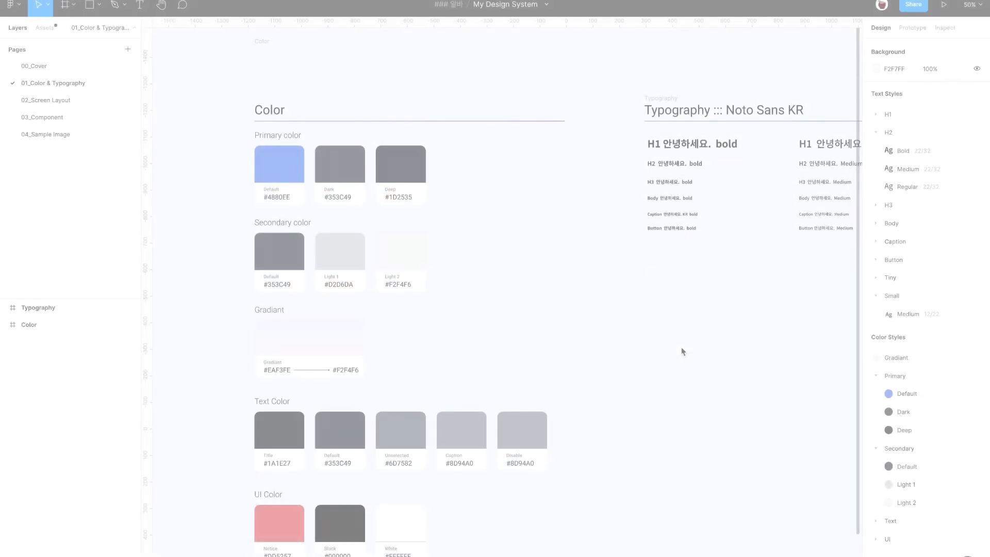
scroll(681, 348, left, 1)
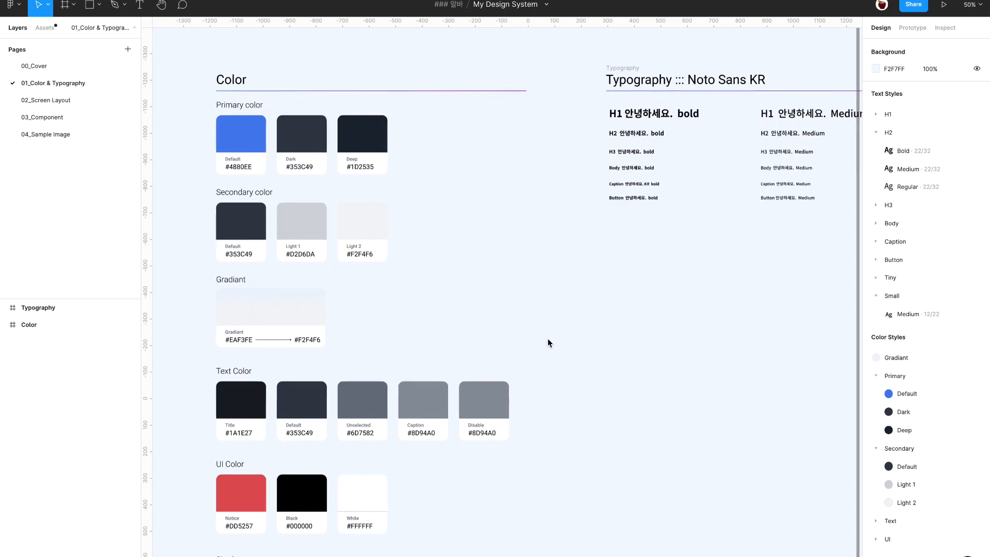
scroll(549, 335, up, 1)
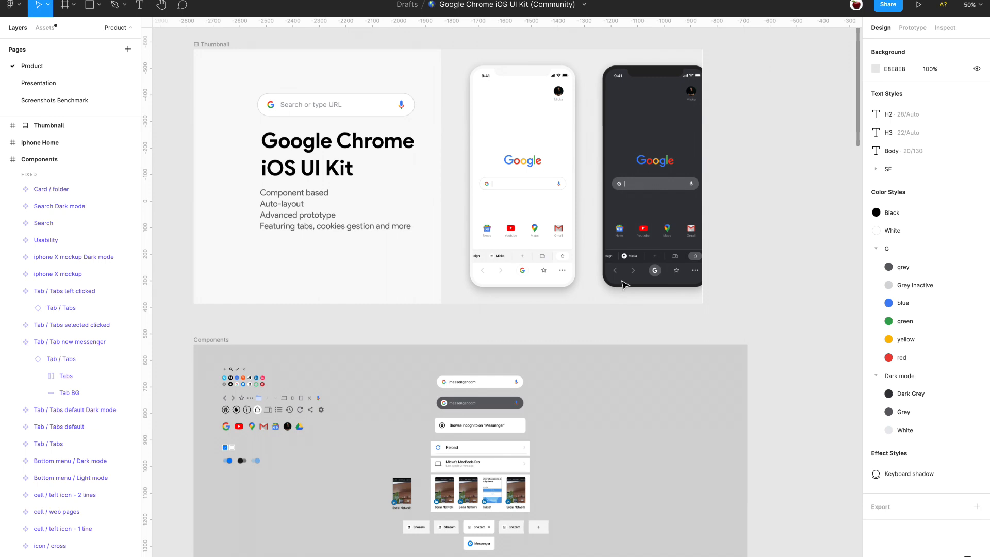
Examine the light and dark phone mockups, the components and the color styles in the Google Chrome iOS UI Kit file.
key(minus)
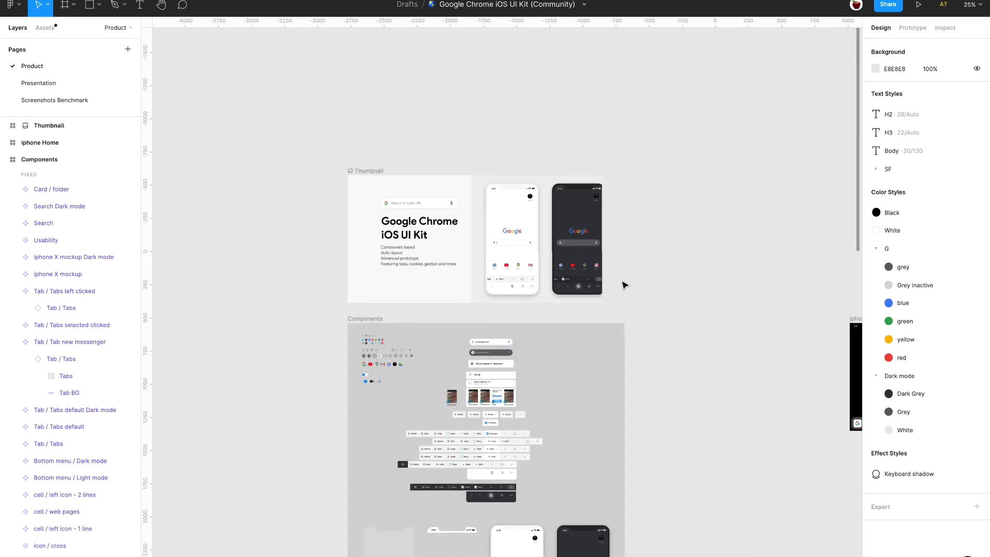
key(plus)
key(plus)
scroll(623, 285, up, 5)
scroll(598, 402, right, 2)
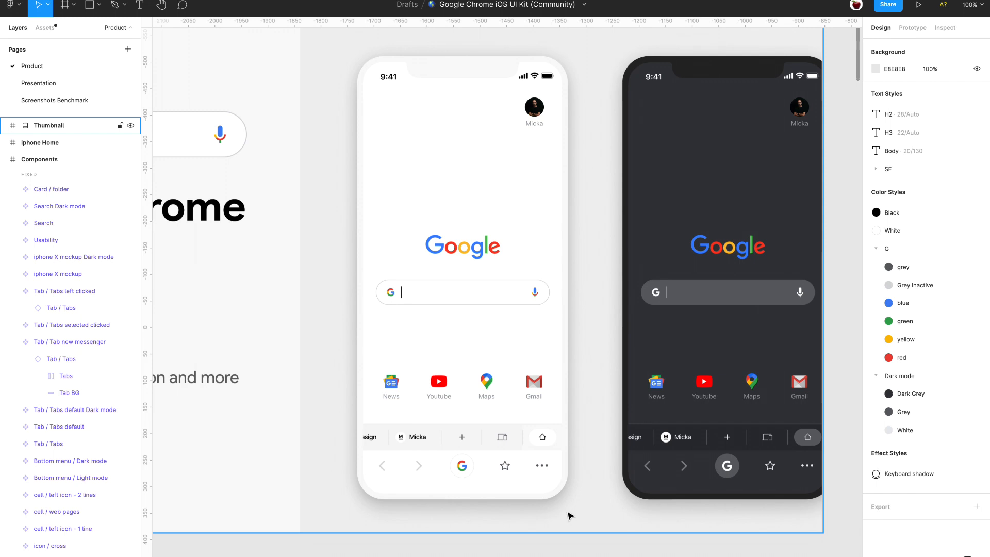
scroll(572, 514, down, 5)
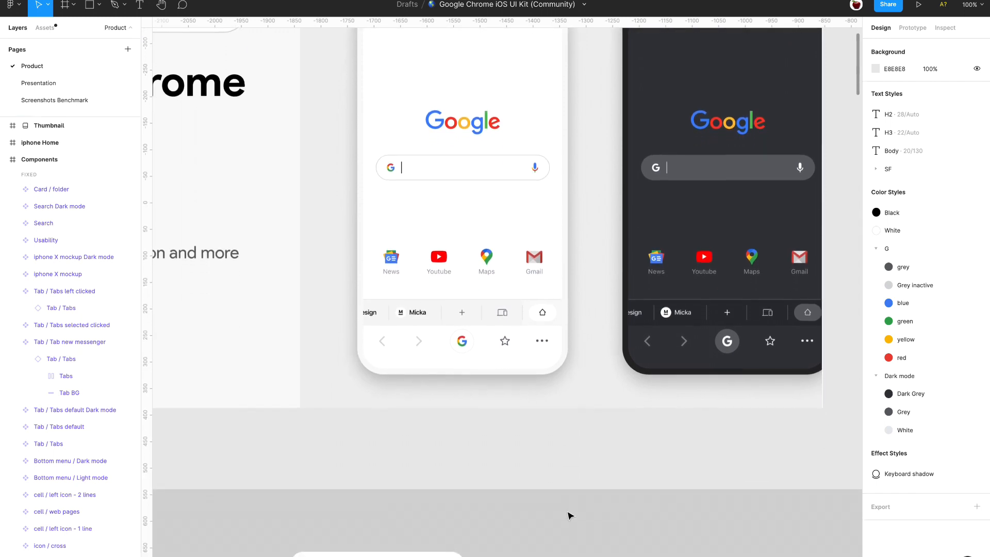
key(ctrl+minus)
scroll(722, 464, down, 5)
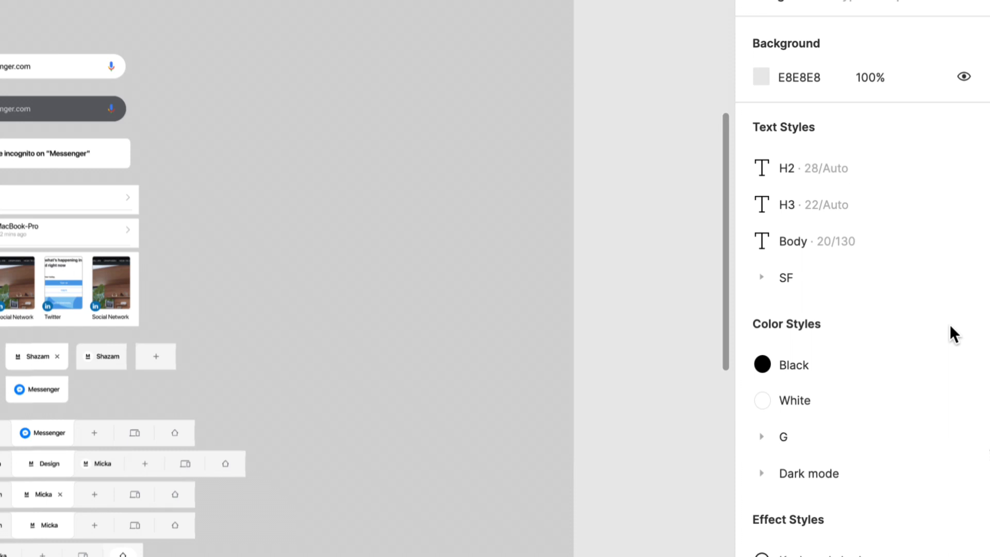
click(784, 436)
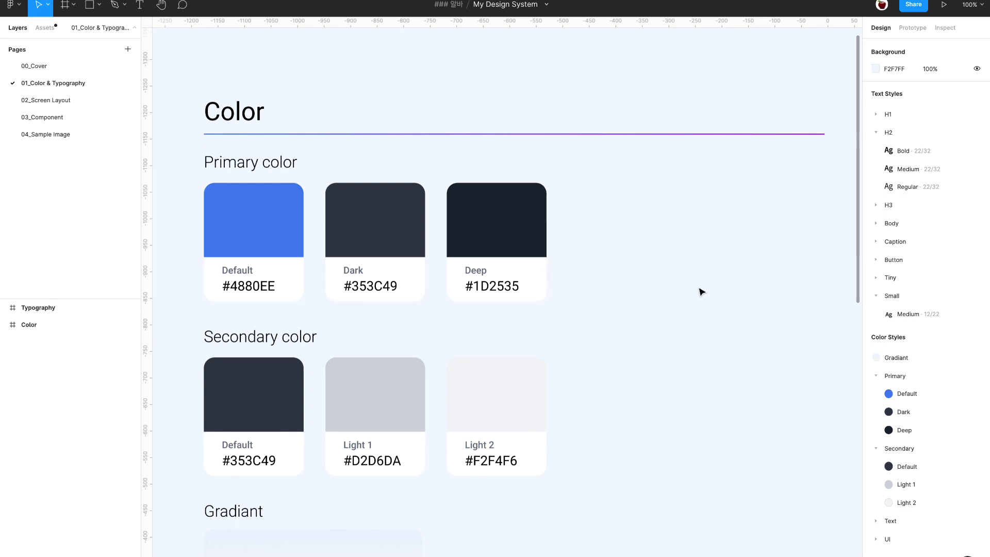
Duplicate the Secondary color group and place the copy beside the original in the same row.
scroll(701, 292, down, 2)
scroll(701, 291, down, 6)
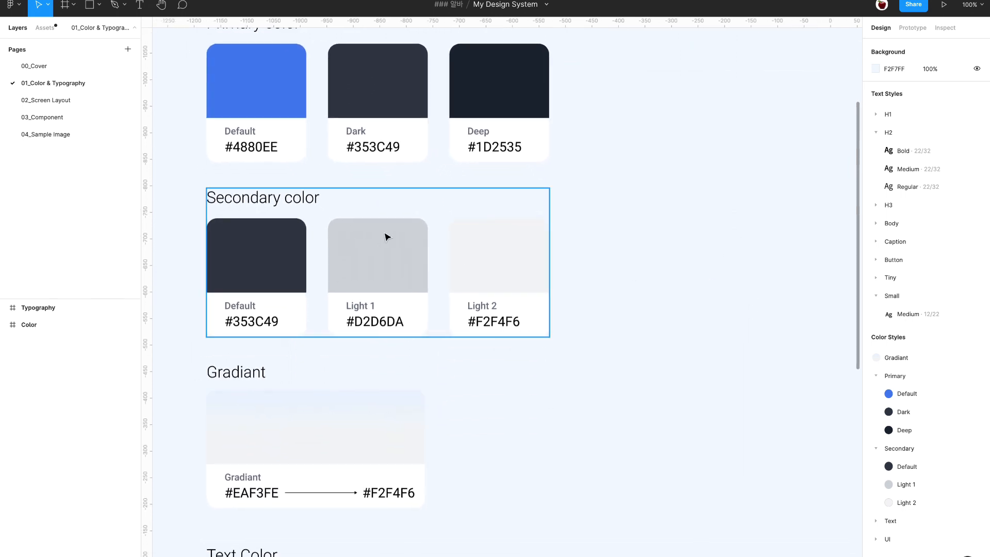
click(371, 281)
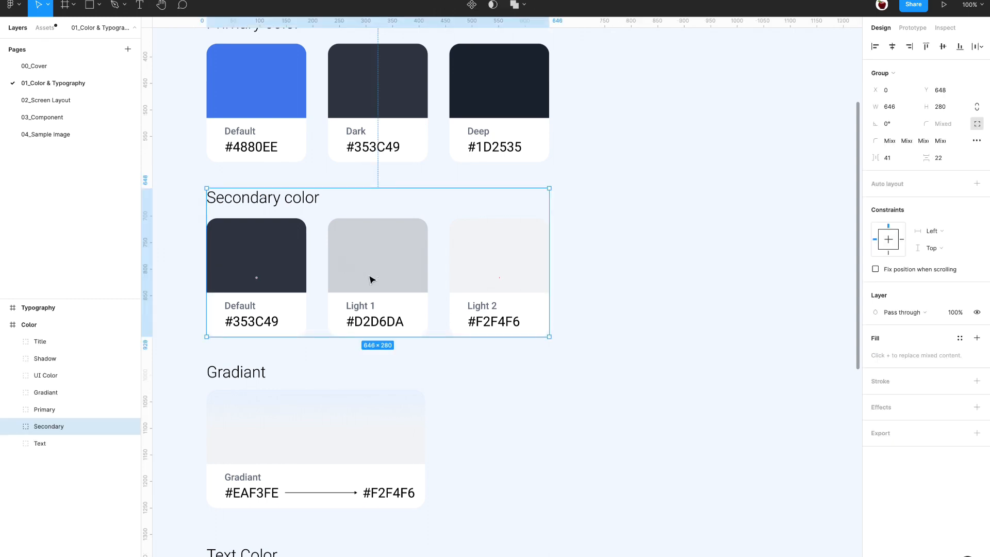
drag(371, 283, 718, 279)
scroll(717, 279, right, 5)
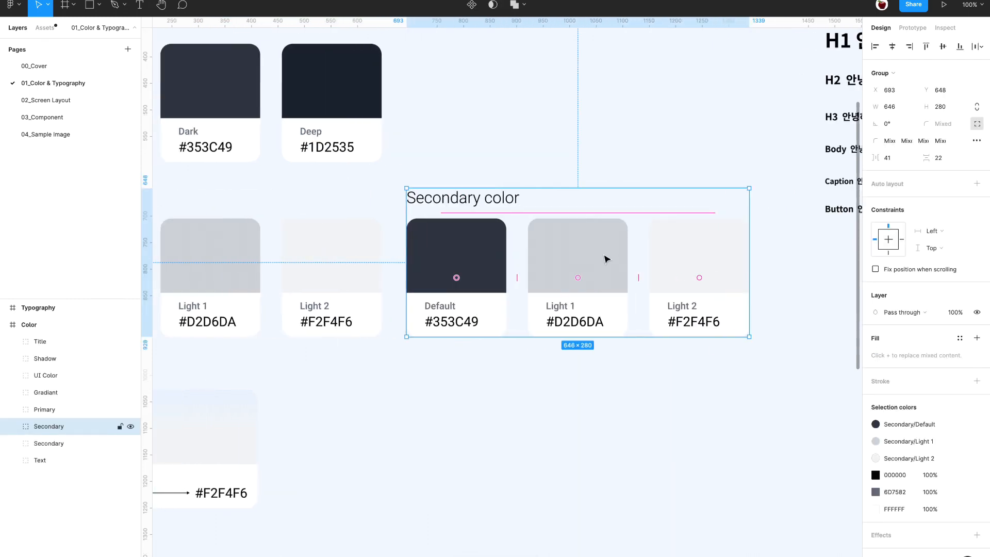
drag(605, 258, 617, 258)
Change the heading of the duplicated color group to "Dark mode color".
double_click(448, 198)
text(D)
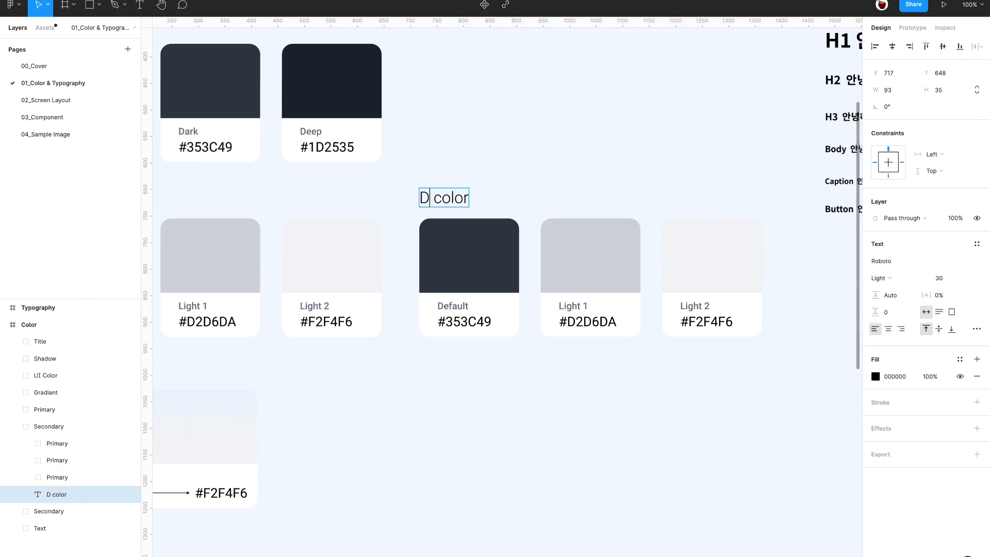
text(ark mode)
Darken the Default swatch in the dark mode group to #2F3540 and update its hex label to match.
click(469, 255)
click(875, 277)
drag(768, 412, 769, 394)
key(Escape)
Change the Light 1 swatch in the dark mode group to #686F7C and update its hex label to match.
click(632, 276)
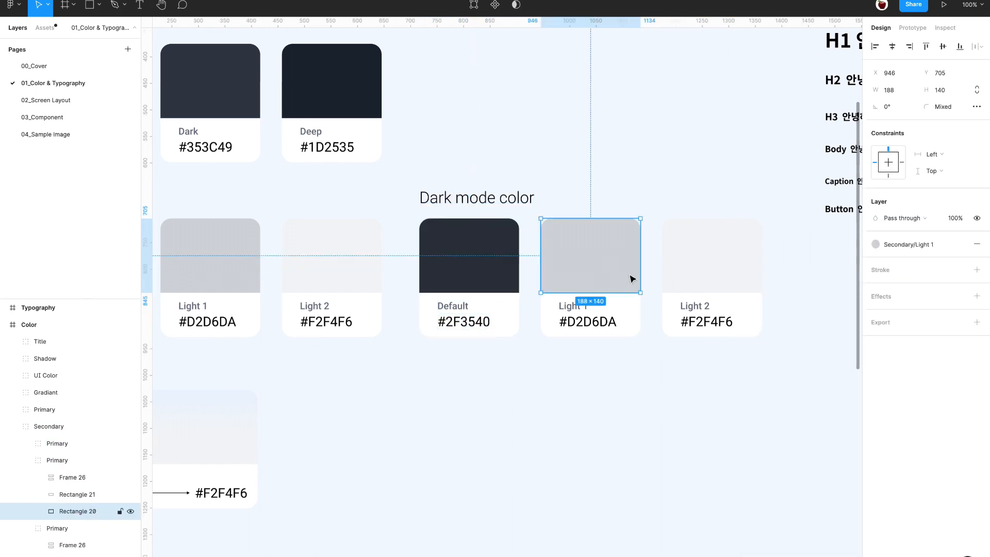
click(875, 260)
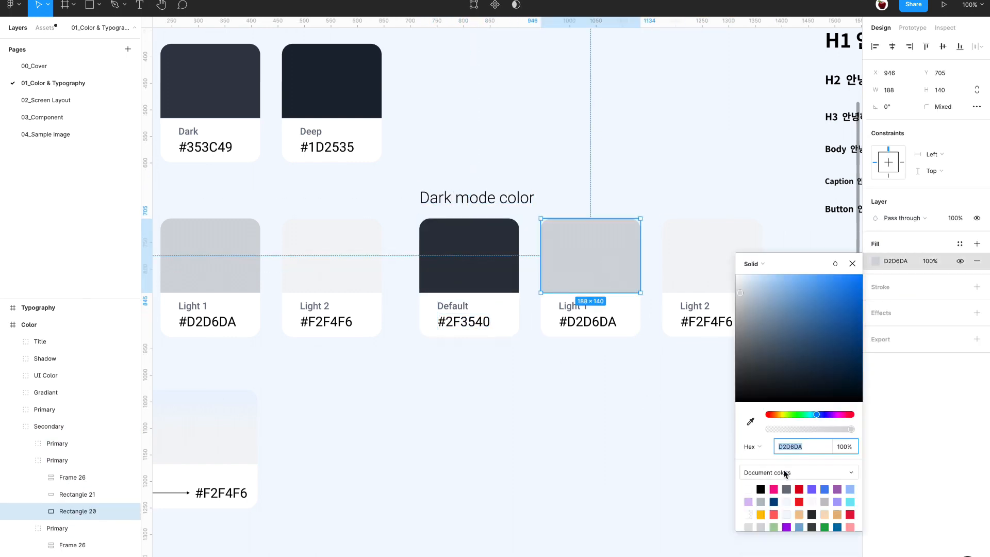
click(767, 361)
drag(766, 361, 753, 344)
click(904, 261)
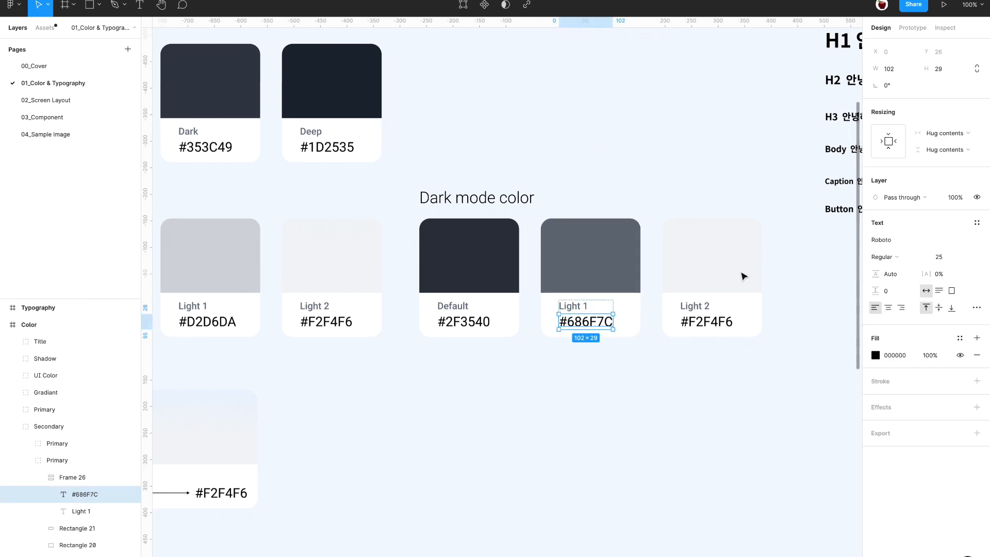
Change the Light 2 swatch in the dark mode group to #CBD0DB and update its hex label to match.
click(742, 274)
click(875, 278)
click(789, 463)
drag(755, 321, 744, 304)
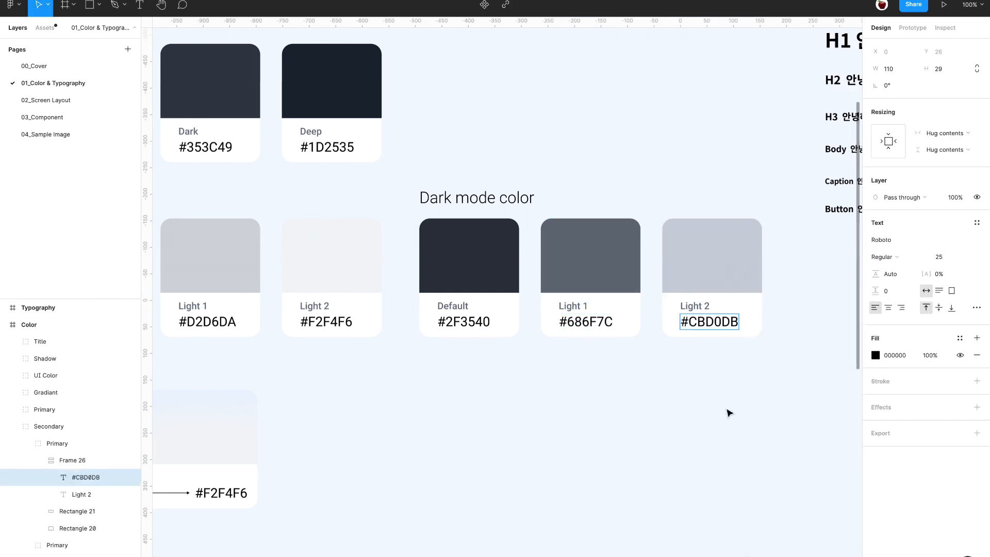
double_click(452, 306)
text(Dark Defaul)
key(BackSpace)
key(BackSpace)
key(BackSpace)
key(BackSpace)
key(BackSpace)
key(BackSpace)
key(BackSpace)
key(BackSpace)
key(BackSpace)
key(BackSpace)
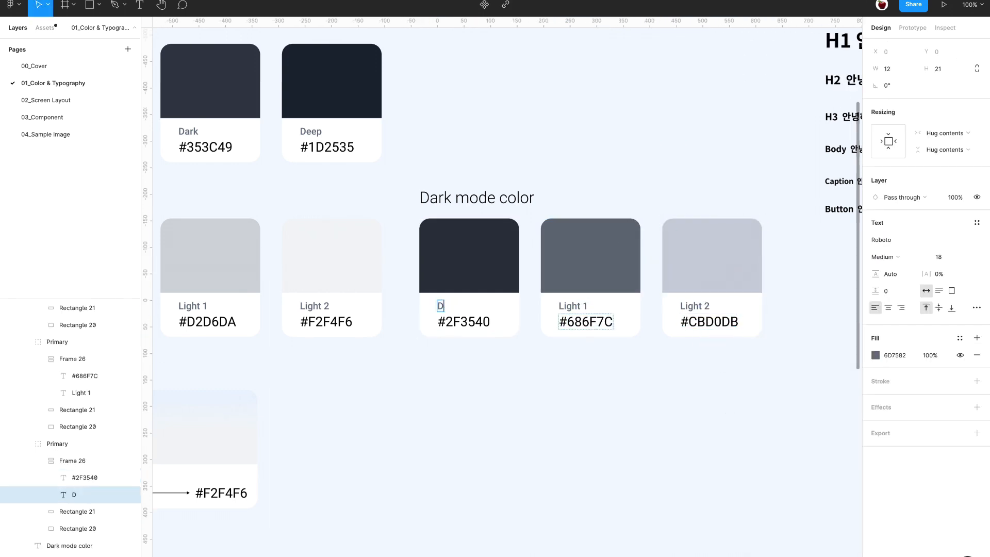
text(efault)
Rename the Light 1 and Light 2 labels in the dark mode group to "Gray 1" and "Gray 2".
double_click(577, 305)
text(Gray)
double_click(694, 306)
text(Gray 2)
double_click(571, 305)
text(Gray 1)
key(Return)
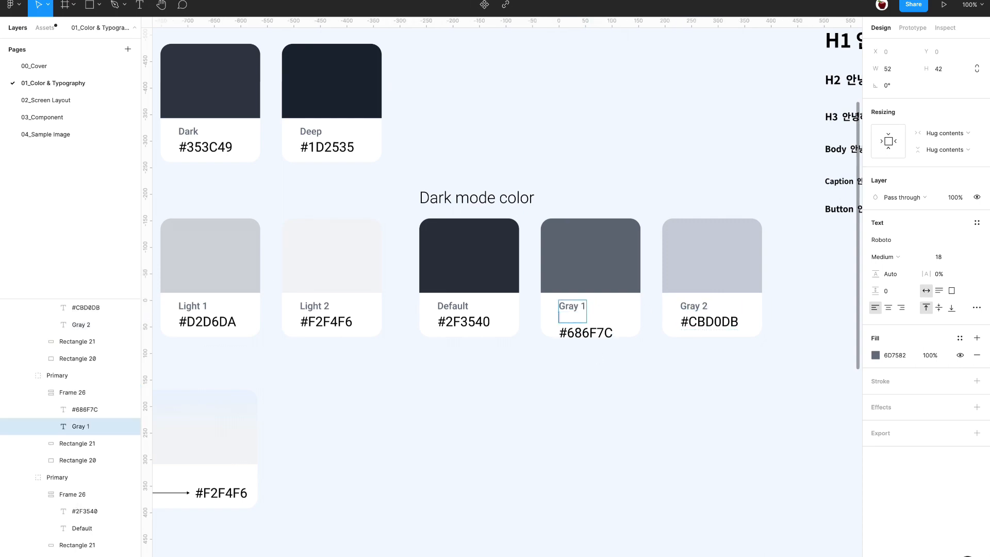
Create a color style named "Dark / Default" from the dark mode group's Default swatch.
click(469, 268)
click(977, 261)
click(959, 261)
click(971, 281)
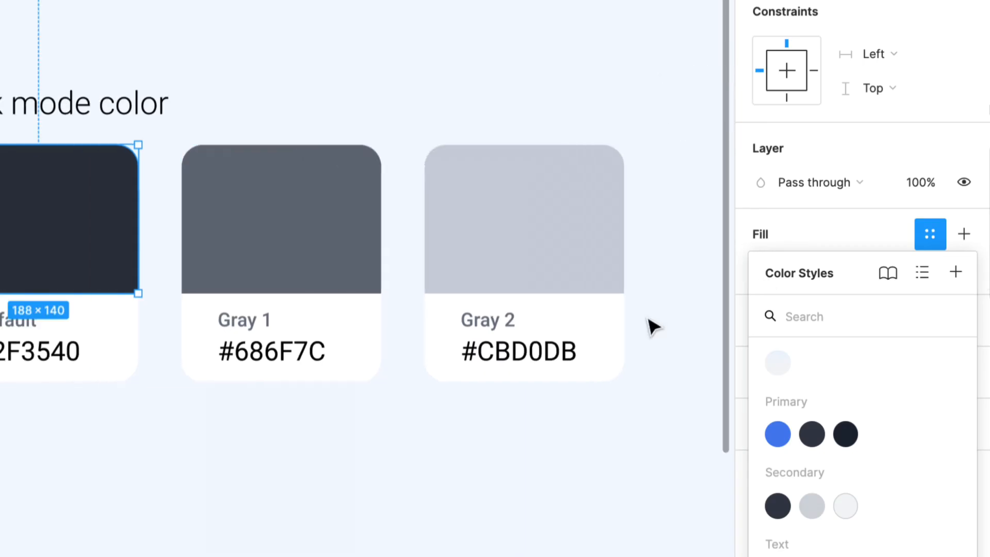
click(972, 281)
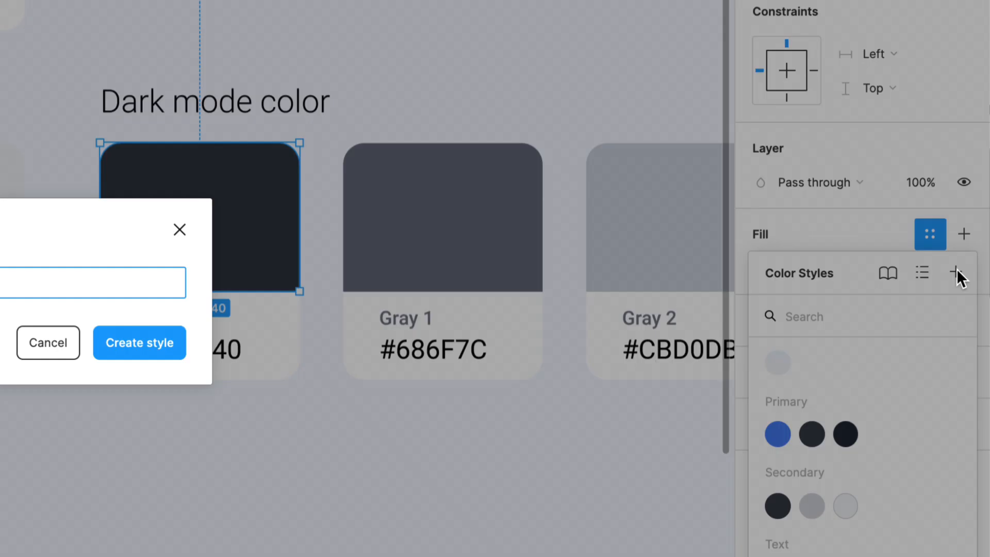
text(Dark / Default)
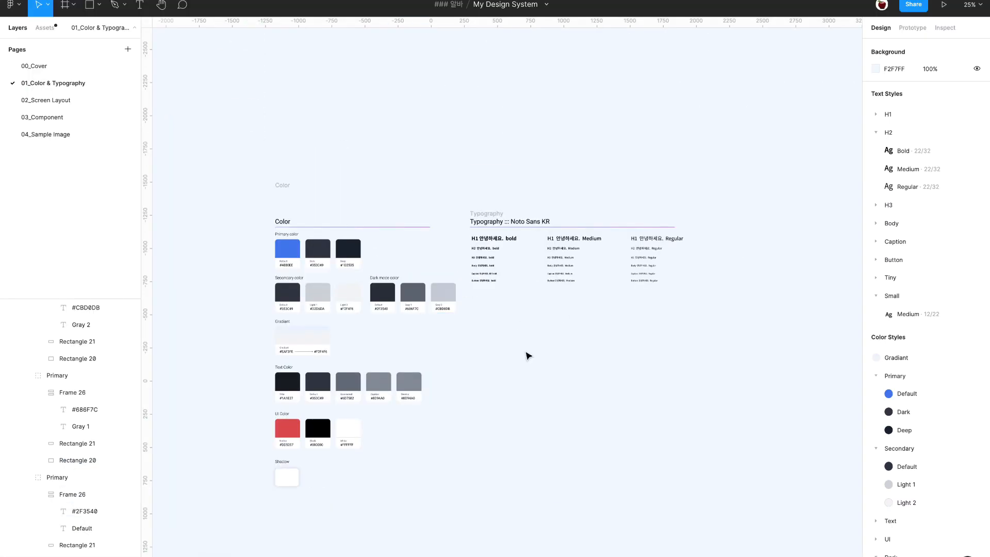
Create color styles for the two gray dark mode swatches, named Gray 1 and Gray 2 in the Dark group.
click(960, 244)
click(971, 263)
click(569, 210)
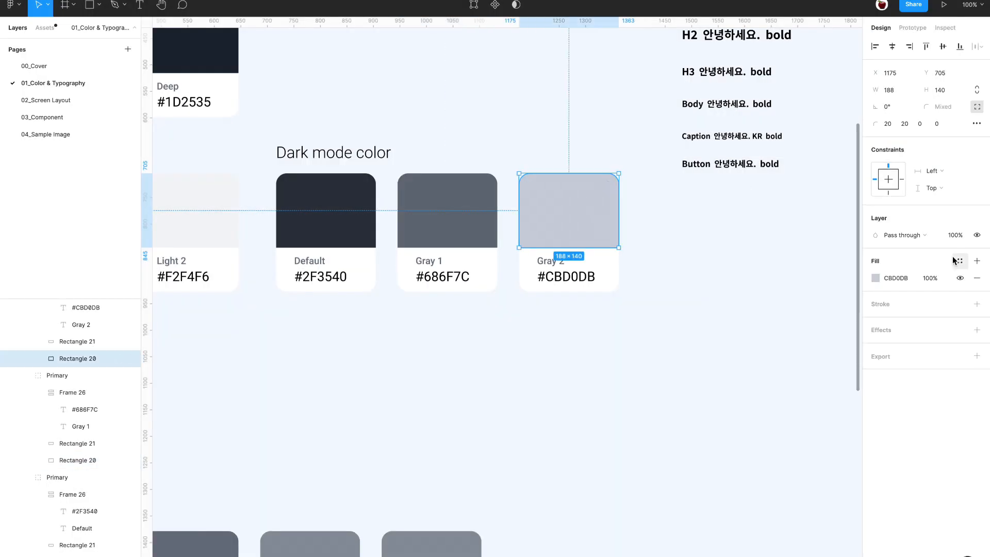
click(959, 260)
click(972, 279)
text(Dat)
text(k)
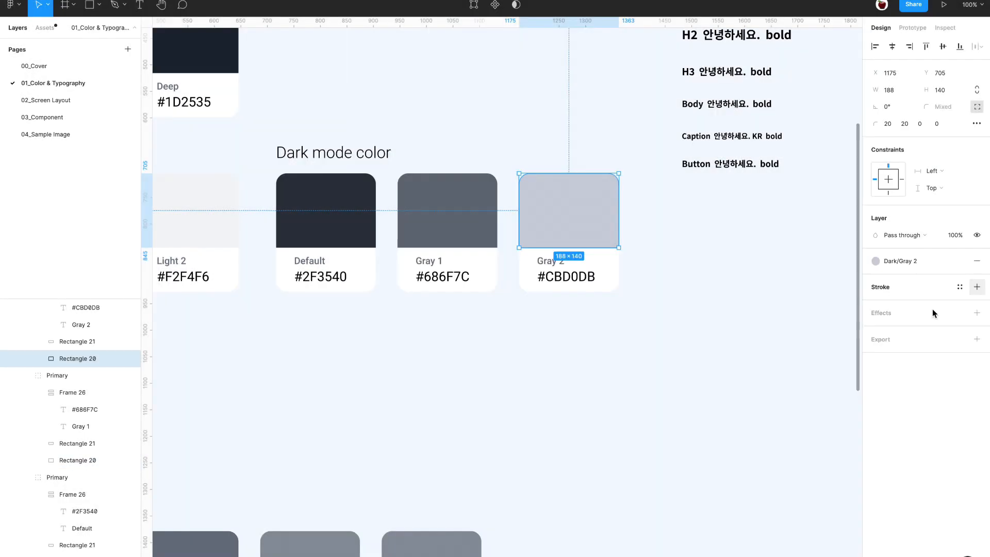
key(Escape)
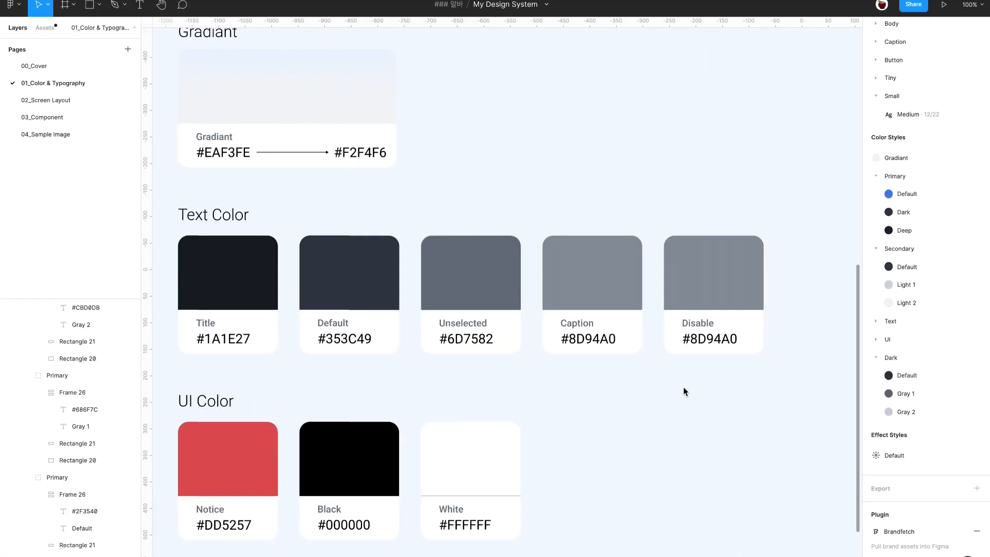
scroll(683, 387, down, 1)
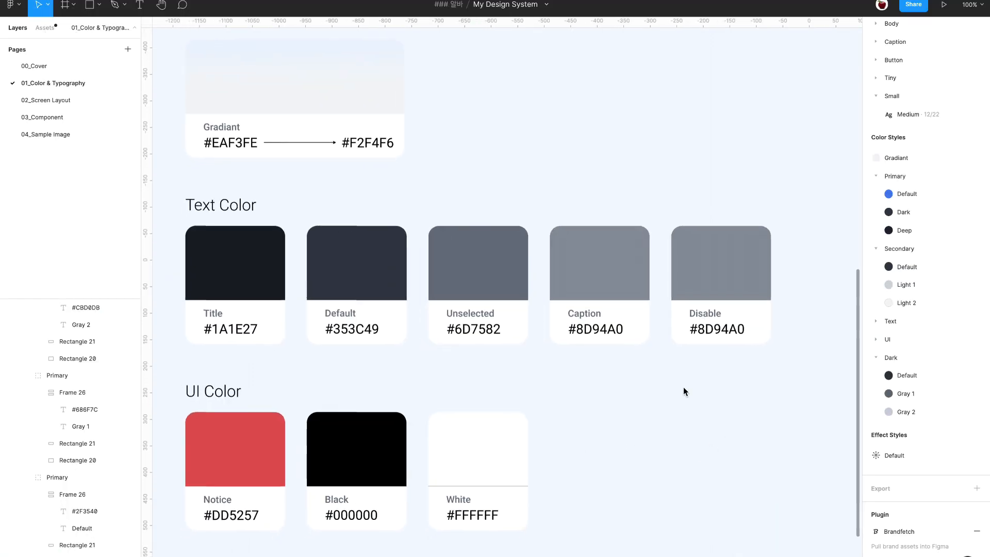
scroll(683, 390, up, 3)
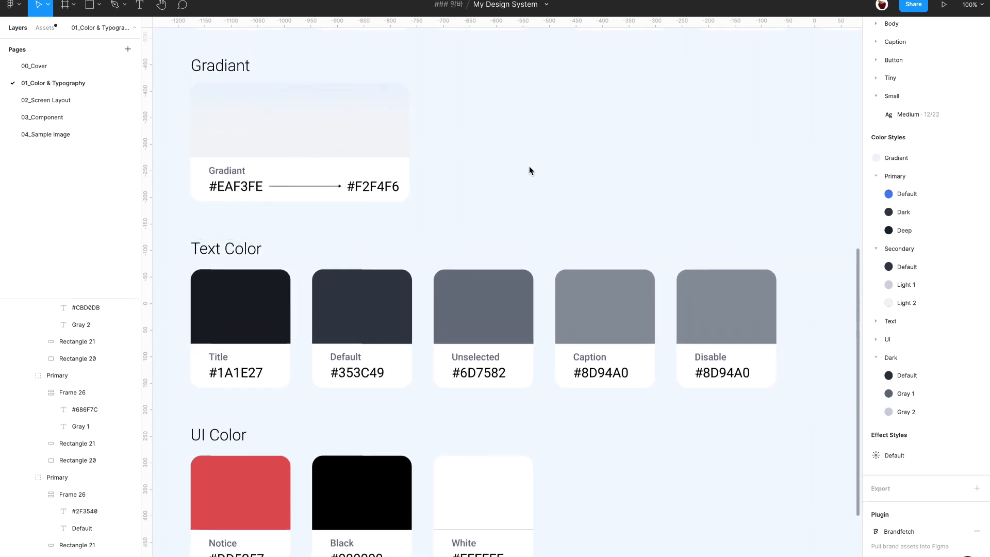
Duplicate the Gradiant group to the right of the original and retitle the copy "Dark Gradiant".
click(379, 153)
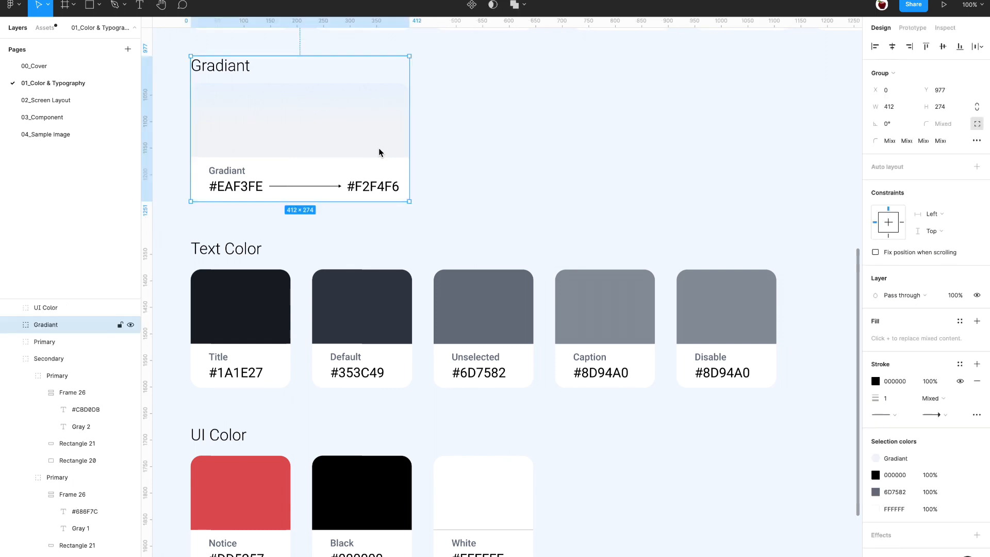
click(13, 325)
click(13, 326)
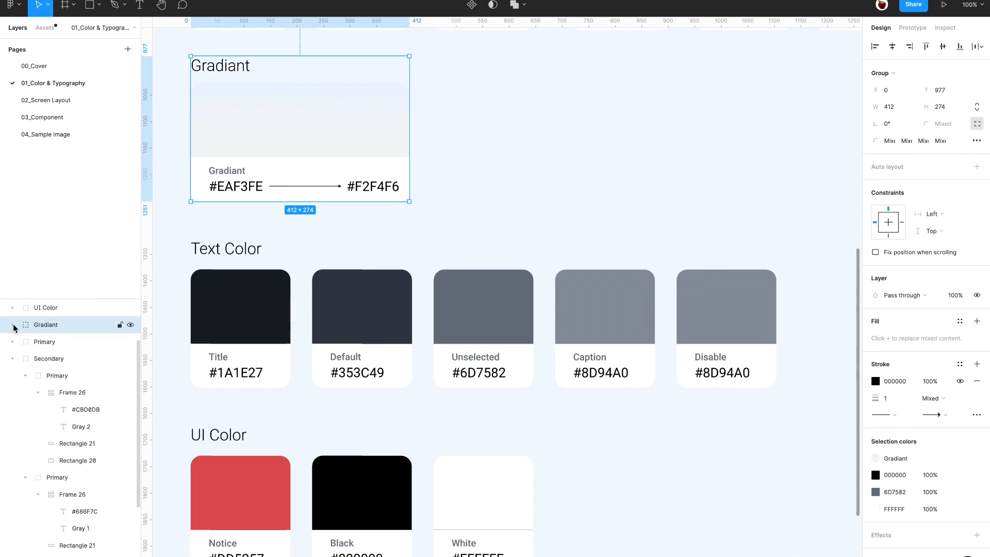
drag(344, 138, 596, 138)
double_click(444, 66)
text(DarkGradiant)
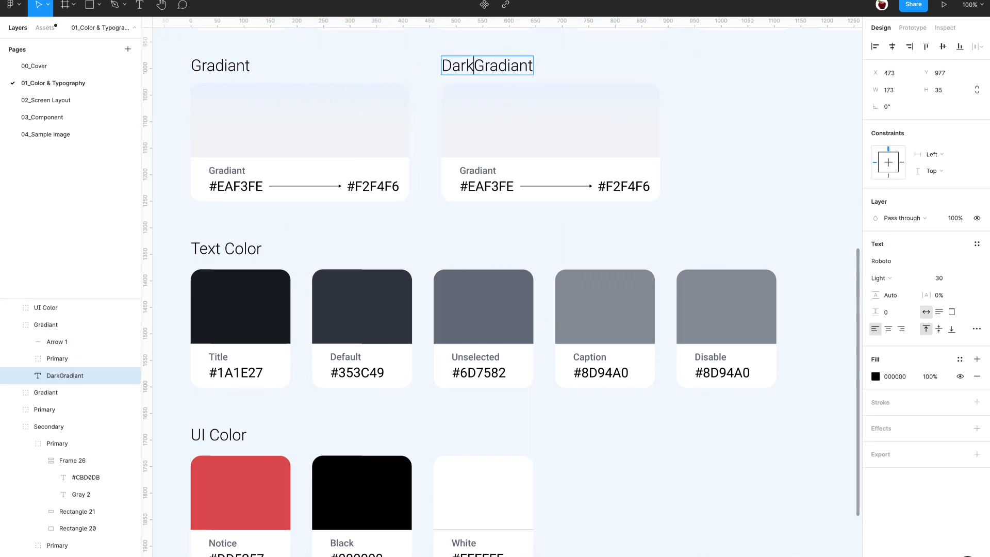
Detach the Dark Gradiant swatch's fill from its style and set its first gradient stop to the Dark mode Default swatch's color.
click(566, 128)
super+click(566, 128)
click(963, 263)
click(875, 277)
click(750, 469)
scroll(665, 258, up, 5)
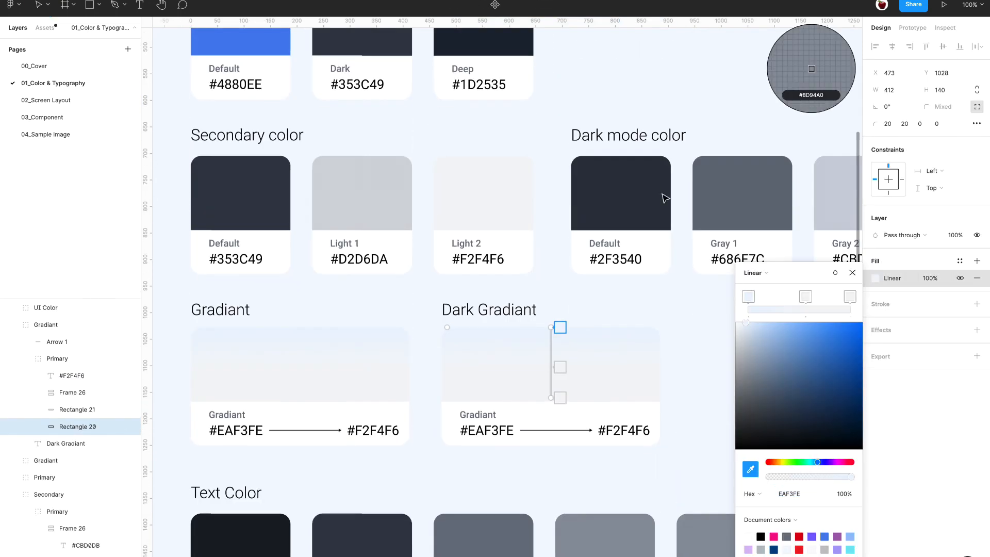
click(654, 199)
Set the middle gradient stop to the Gray 1 swatch's color and move it to the end of the gradient.
click(805, 296)
click(749, 469)
click(747, 206)
click(850, 298)
drag(805, 297, 852, 298)
click(852, 272)
click(876, 279)
click(852, 272)
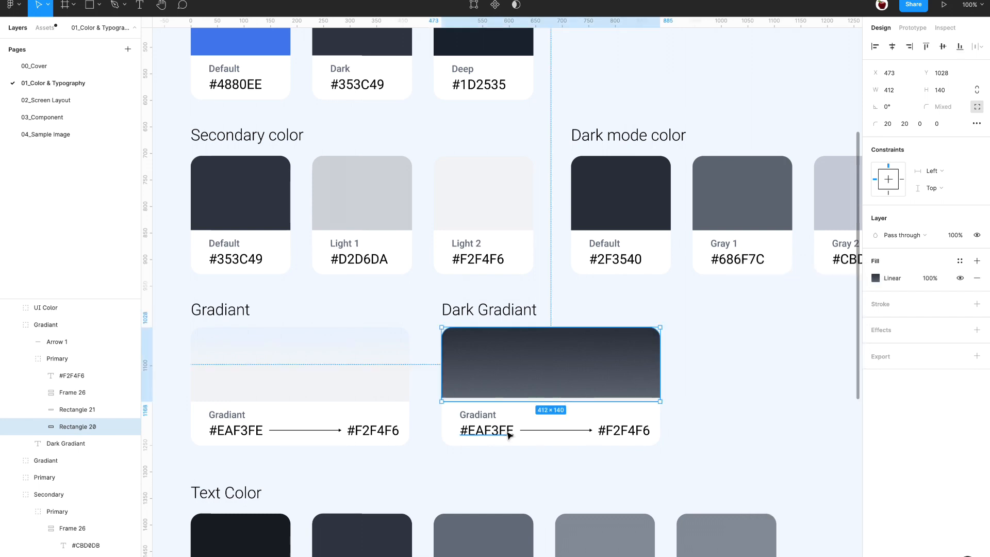
Change the Dark Gradiant hex labels to #2F3540 and #686F7C, and open the color styles for its gradient swatch.
double_click(508, 432)
text(#2F3540)
double_click(737, 259)
key(super+c)
double_click(627, 431)
key(super+v)
click(778, 436)
click(546, 361)
click(956, 258)
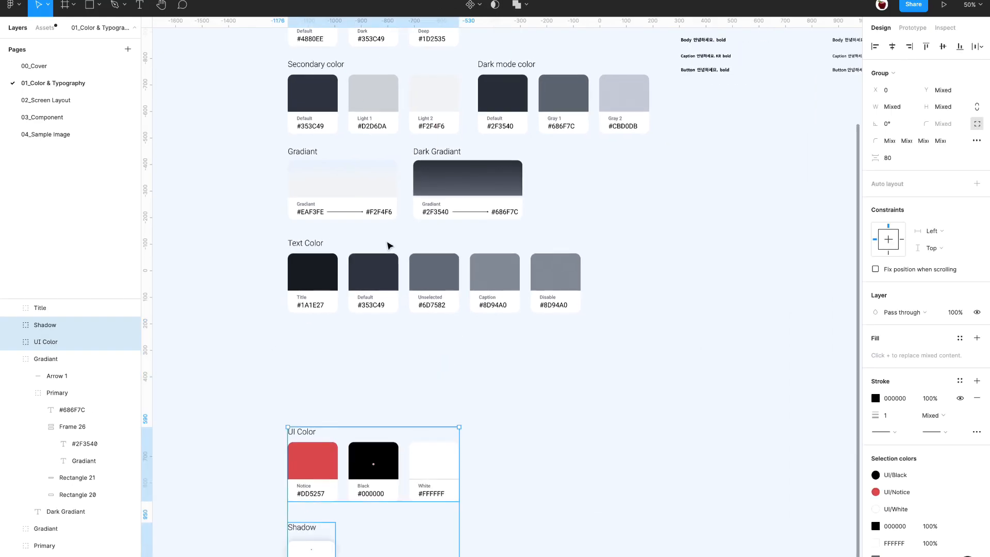
Duplicate the Text Color group directly below the original and retitle the copy "Dark mode Text Color".
click(394, 281)
key(super+d)
drag(394, 281, 394, 374)
scroll(238, 419, down, 2)
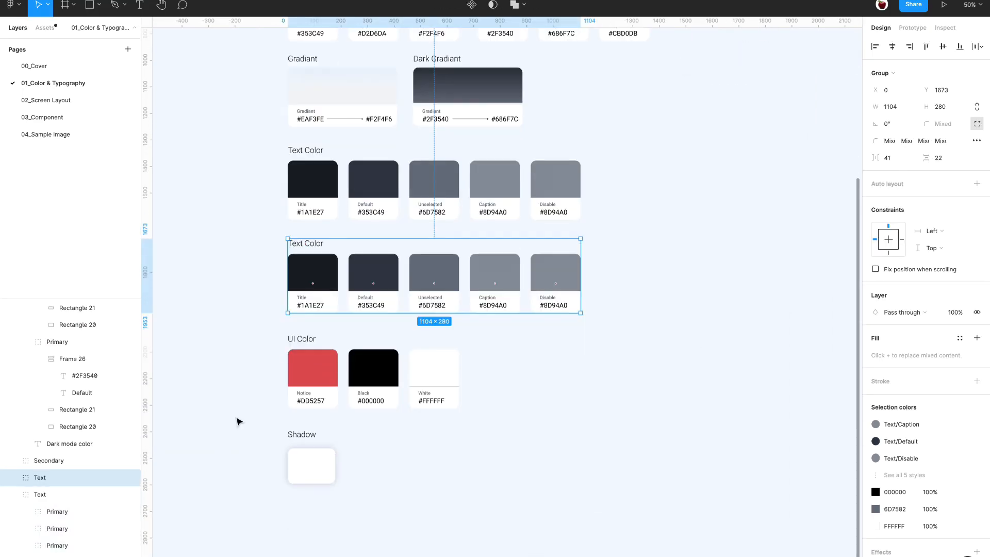
scroll(379, 257, up, 5)
double_click(335, 242)
double_click(335, 243)
text(Dark mode Text Color)
Detach the dark mode Title swatch from its style, set its fill to FFFFFF, and change its hex label to "#ffffff".
double_click(356, 310)
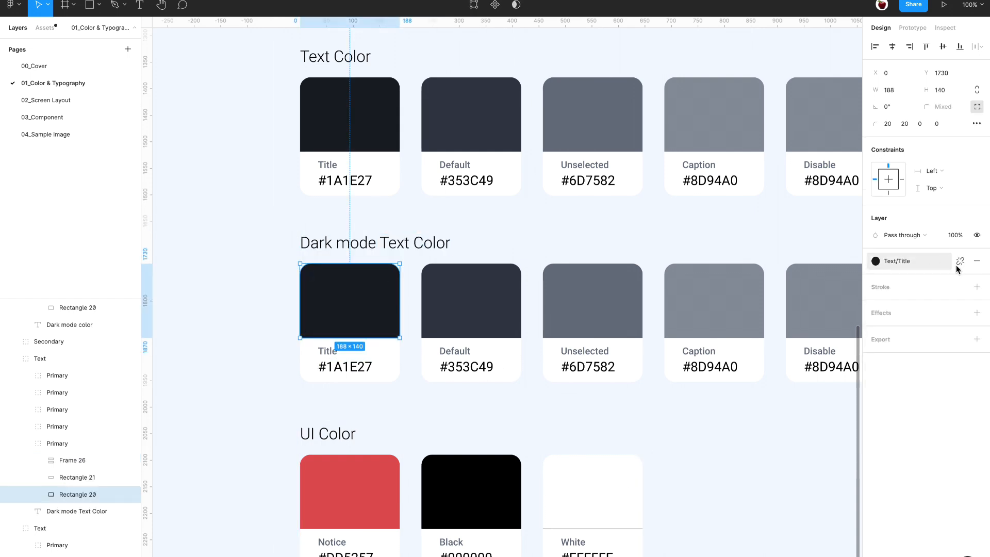
click(958, 262)
click(894, 277)
text(ffffff)
key(Return)
double_click(330, 367)
text(ffffff)
key(Escape)
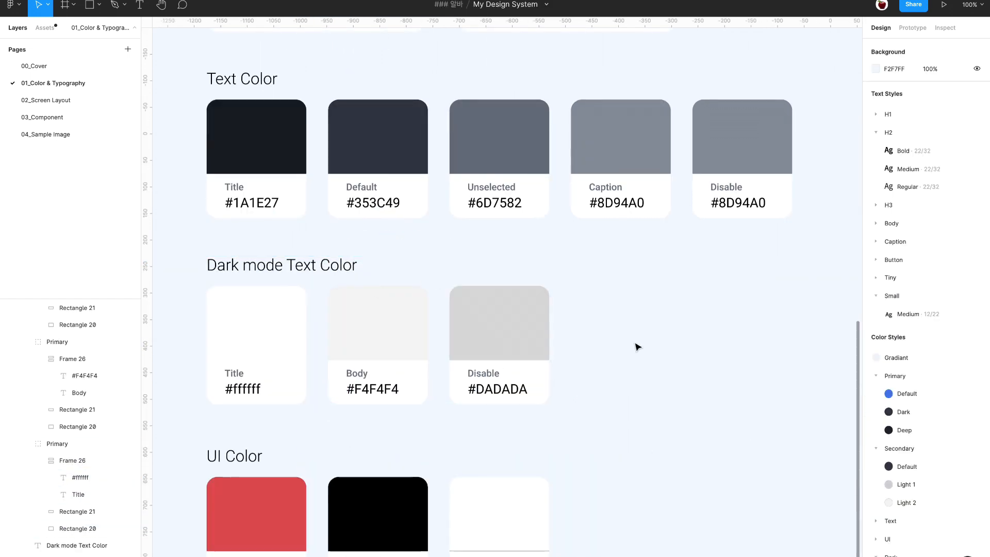
Move the Dark mode color group down beside the Dark Gradiant group.
scroll(647, 344, up, 1)
scroll(647, 344, left, 1)
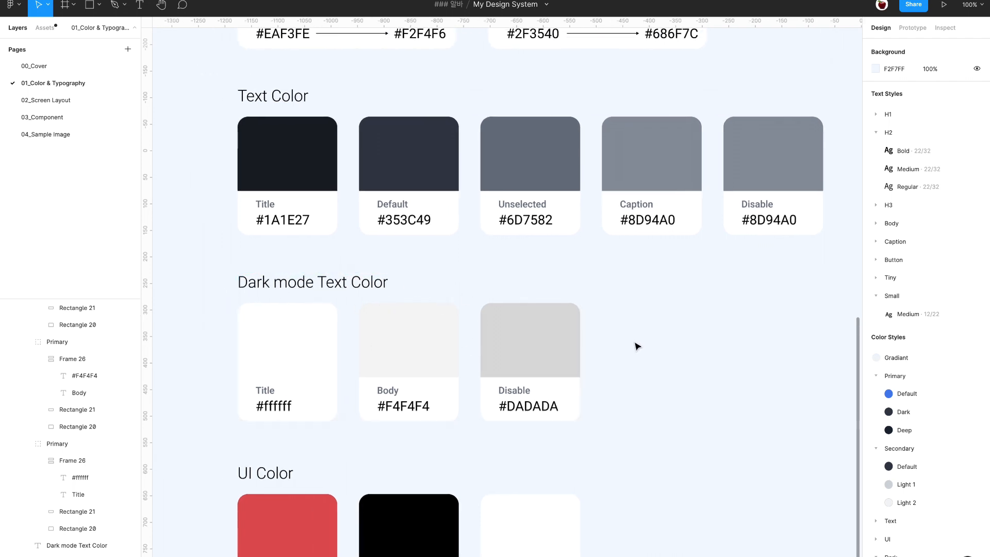
scroll(636, 346, up, 5)
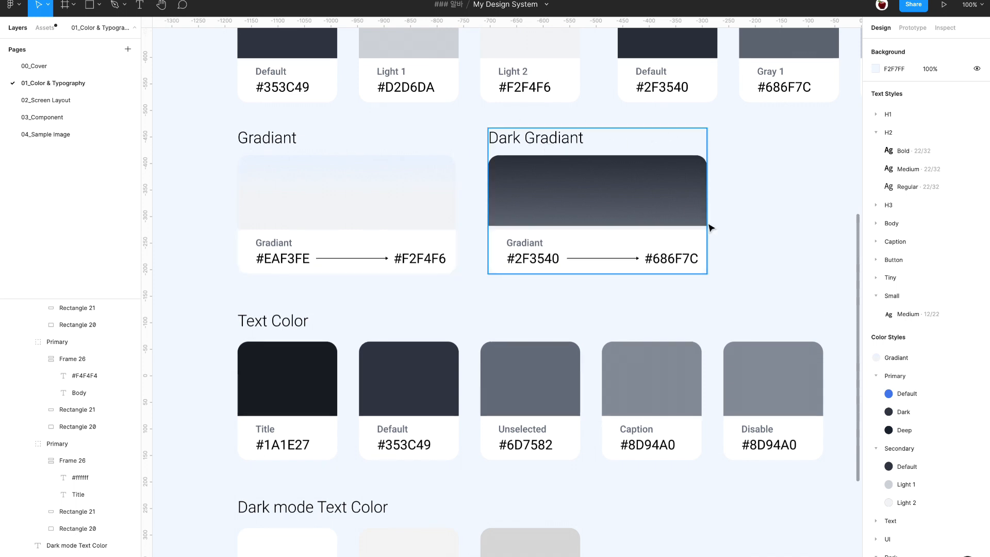
scroll(710, 227, up, 1)
scroll(710, 227, up, 2)
scroll(710, 227, right, 5)
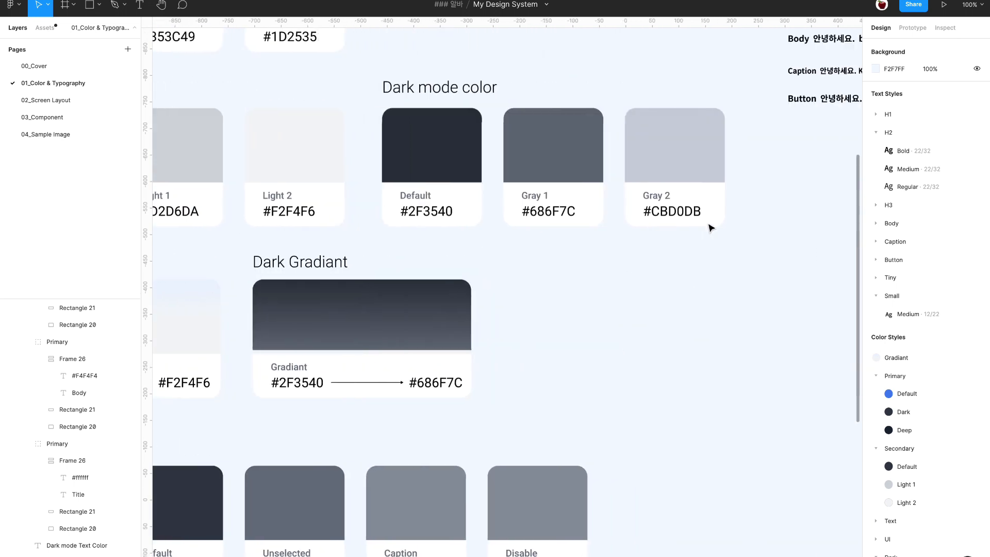
scroll(546, 186, down, 1)
scroll(546, 186, left, 1)
drag(375, 67, 514, 231)
scroll(676, 258, down, 3)
scroll(677, 258, left, 2)
click(676, 258)
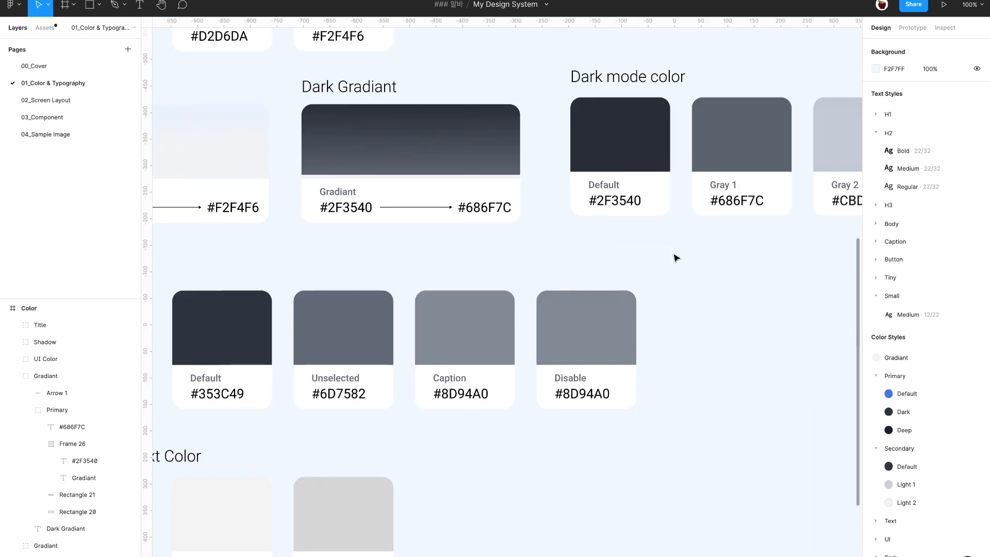
scroll(676, 258, right, 5)
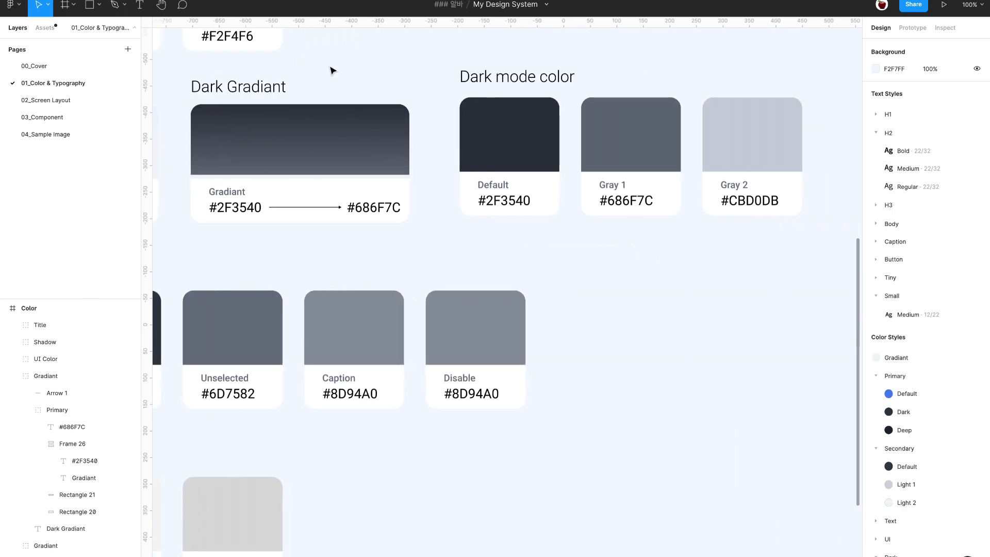
Publish all My Design System library changes with the description "Dark Mode color style".
click(45, 28)
click(128, 49)
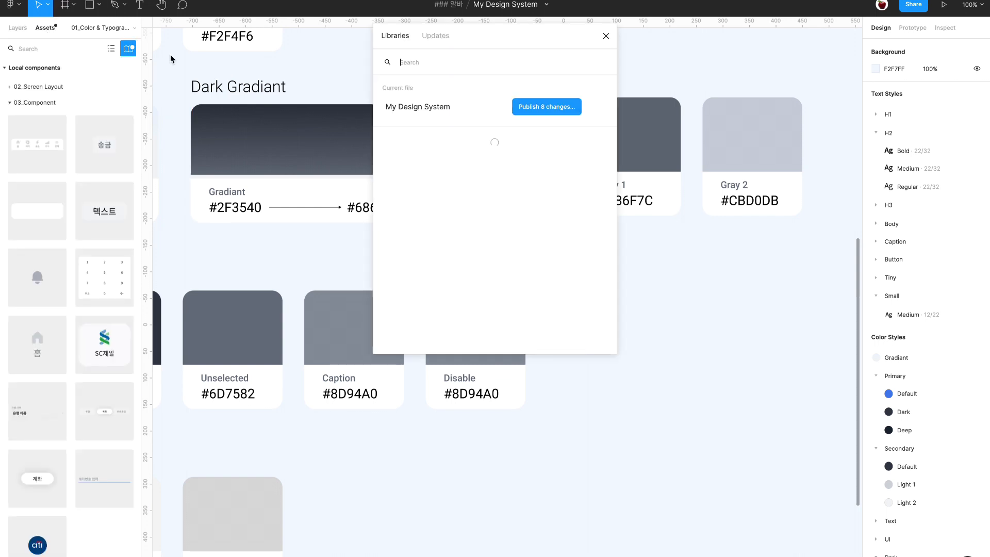
click(547, 113)
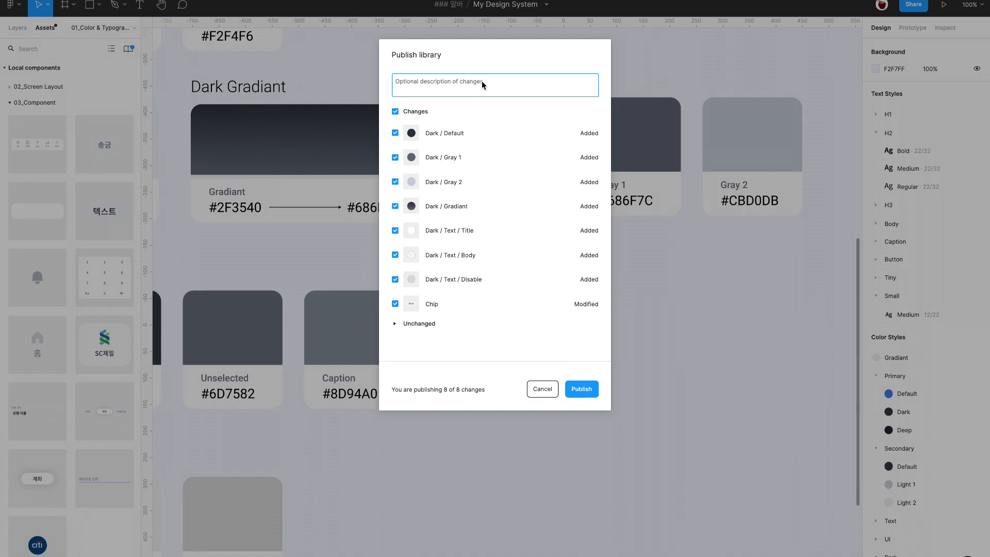
text(Dark Mode color tyle)
click(582, 389)
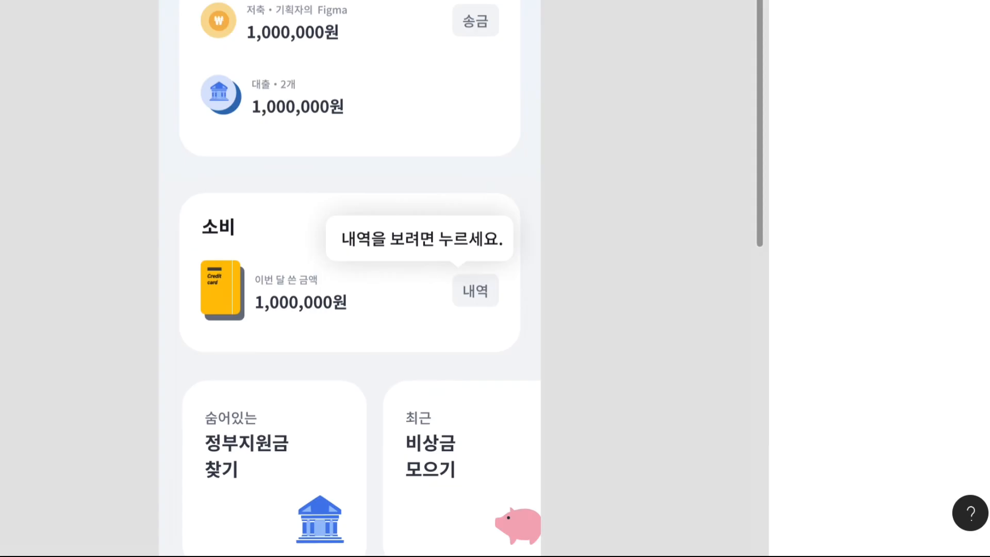
Apply all My Design System library updates in the 기획자의 Figma - 실습 file.
key(ctrl+minus)
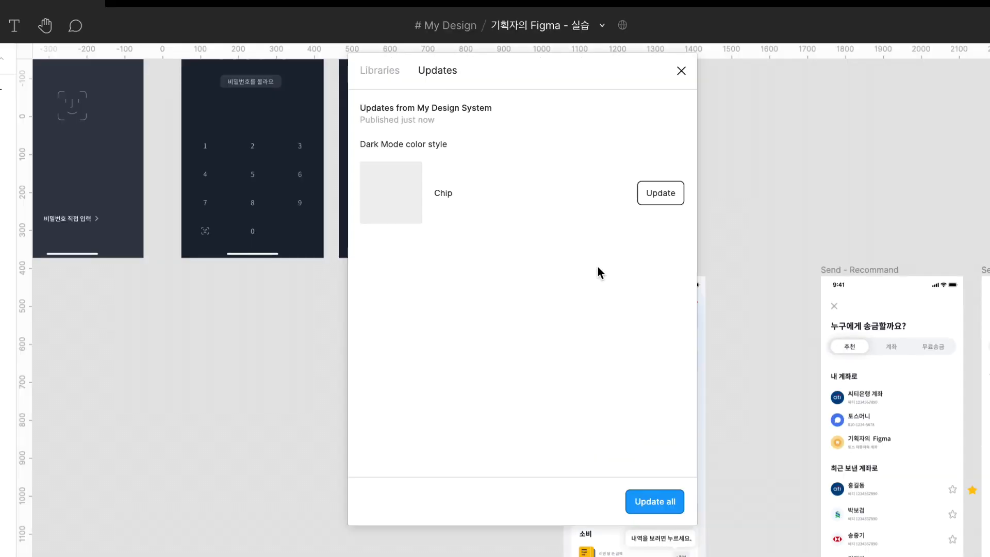
click(656, 509)
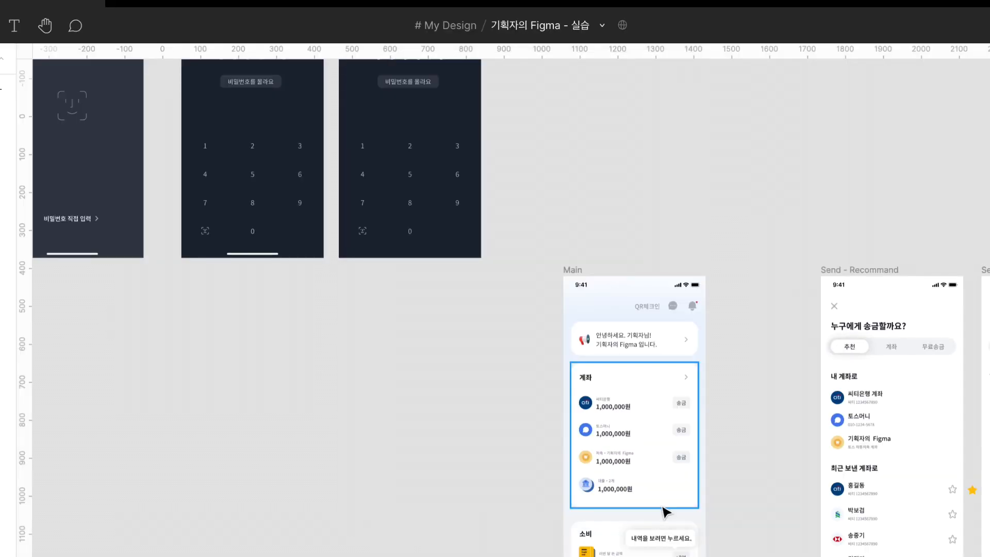
Rename Page 1 as "Bright".
double_click(36, 85)
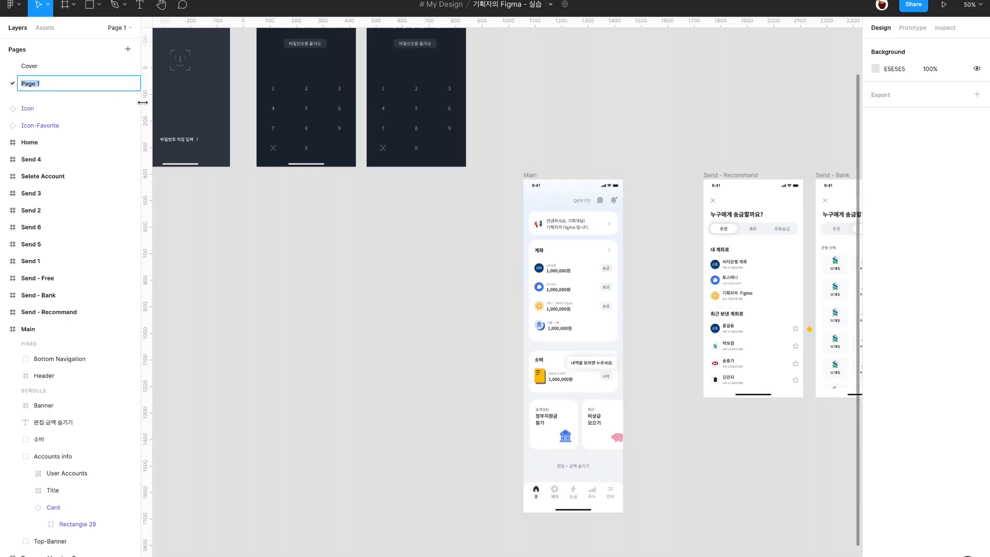
click(267, 313)
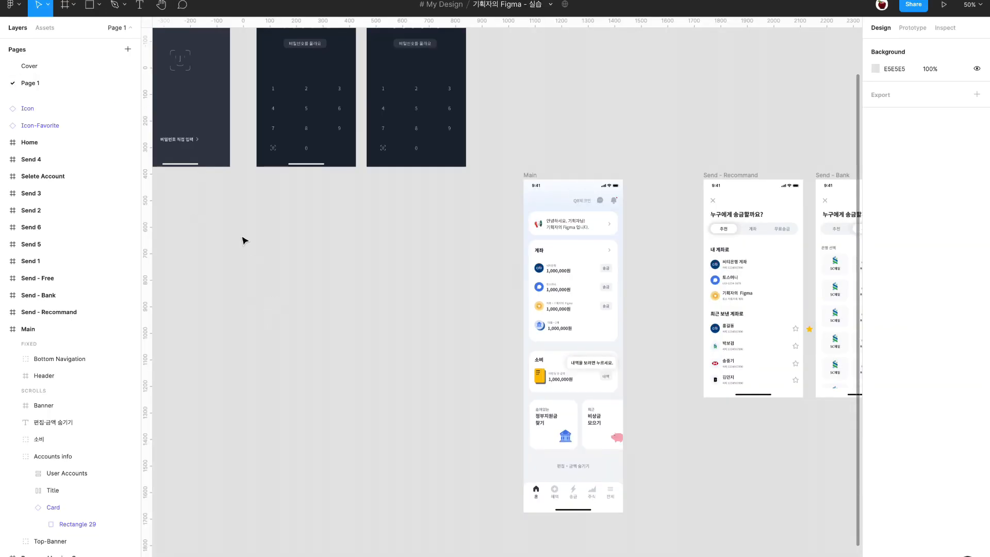
key(super+minus)
scroll(303, 297, right, 5)
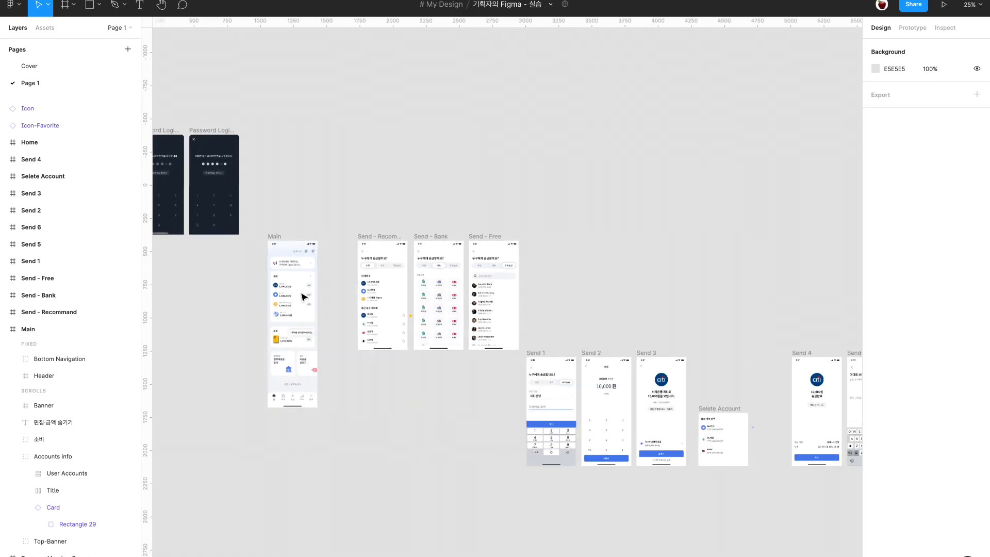
scroll(303, 297, left, 1)
double_click(34, 84)
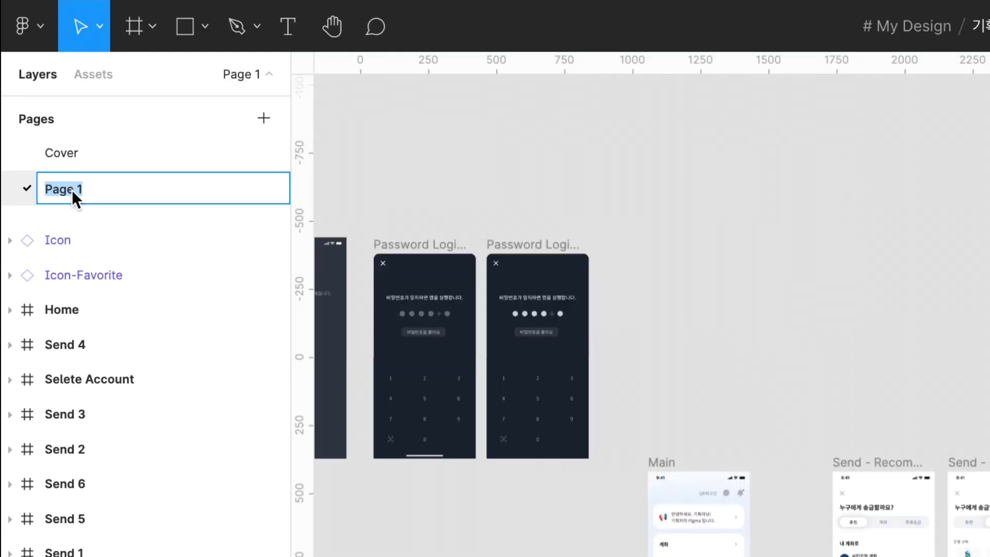
text(Bright)
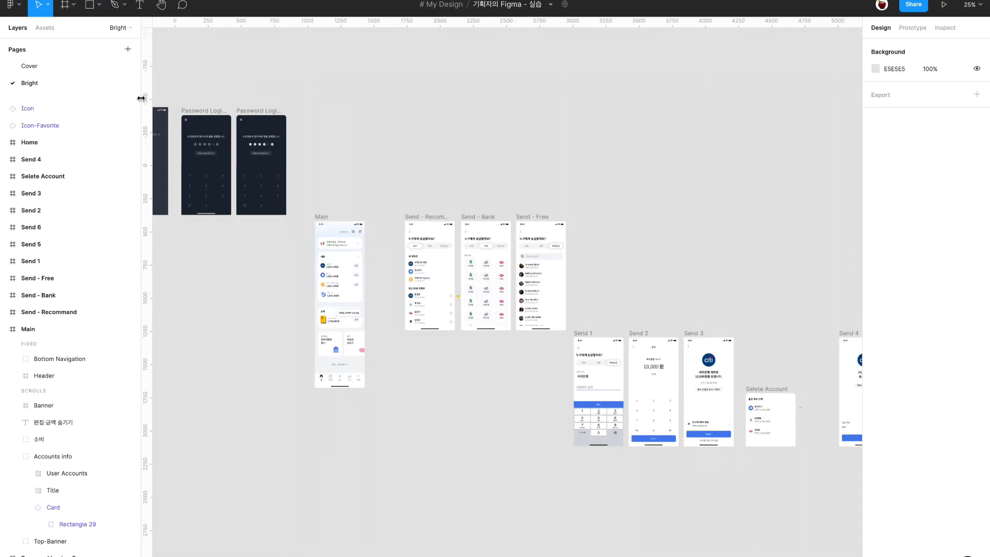
key(Return)
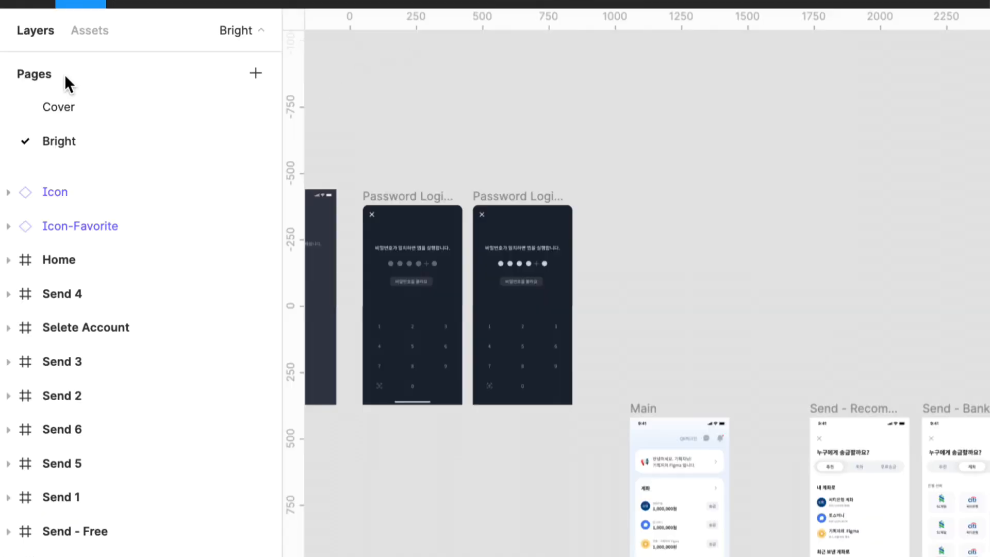
Add a new blank page and return to the Bright page.
click(255, 72)
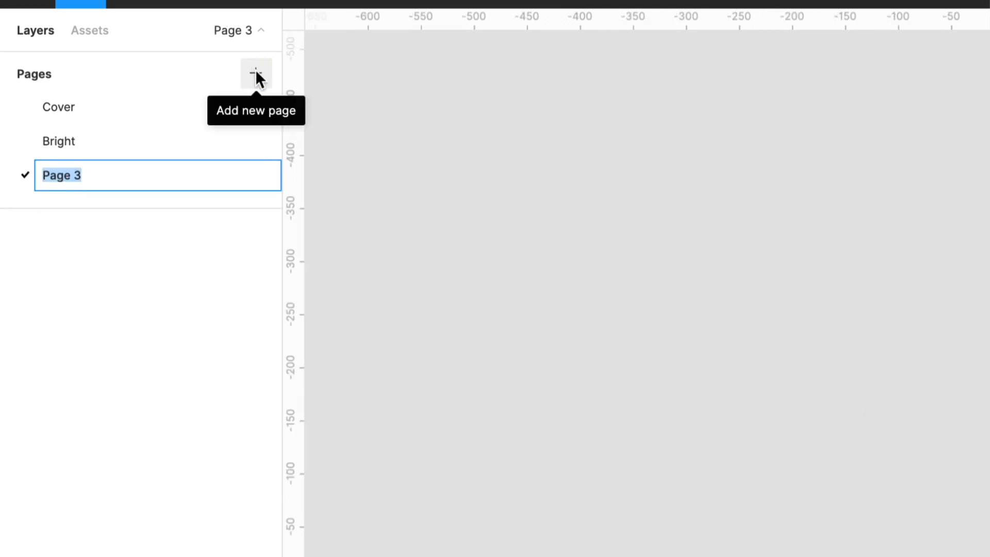
click(367, 214)
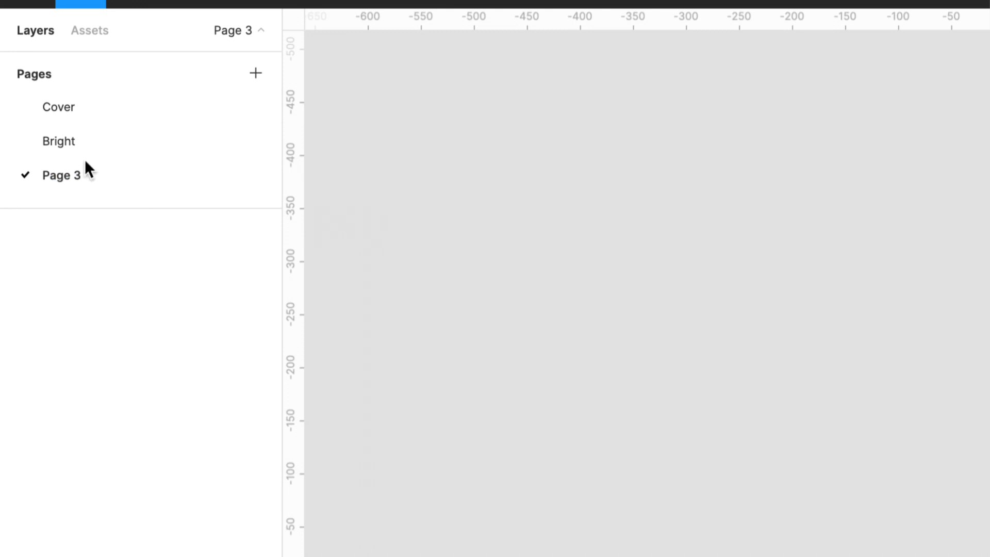
click(72, 140)
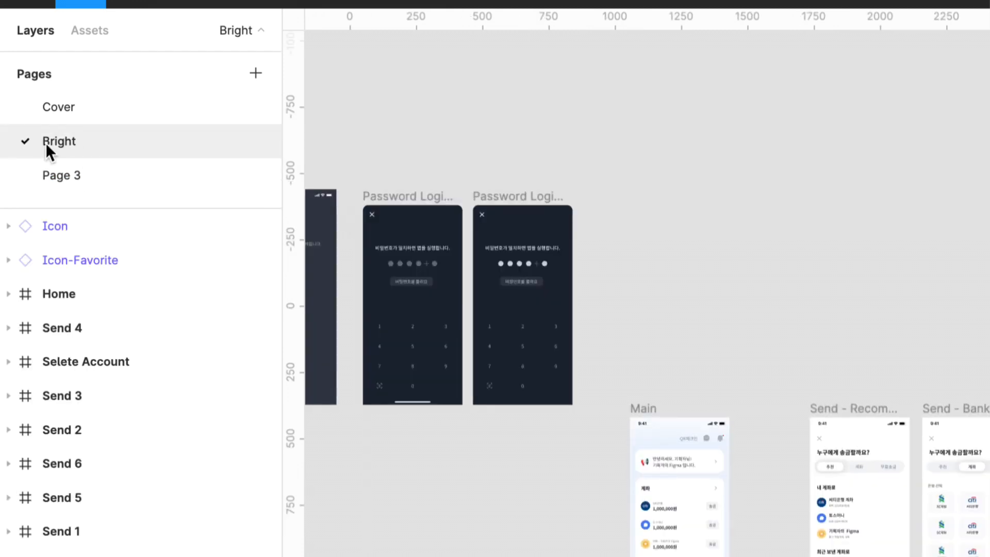
Duplicate the Bright page and rename the copy "Dark".
right_click(75, 141)
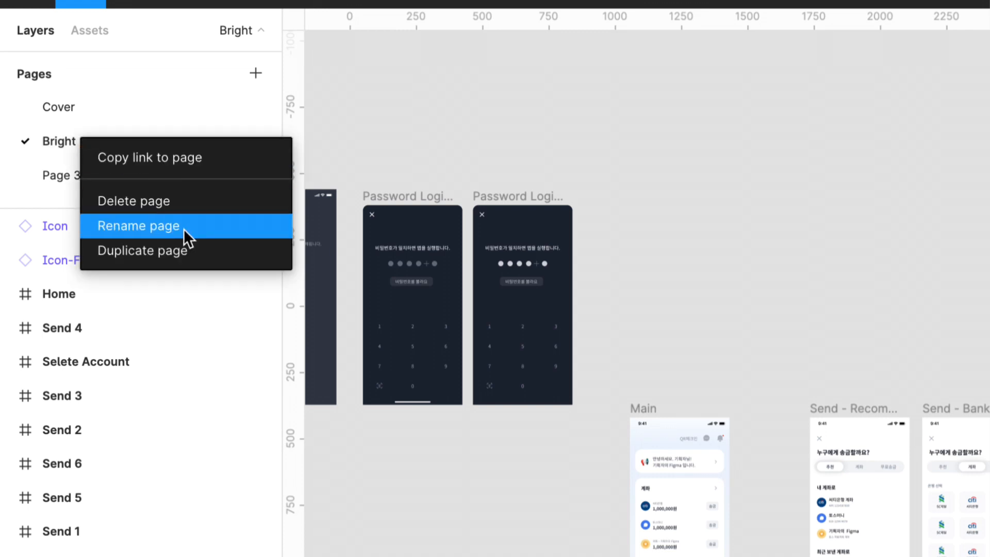
click(143, 252)
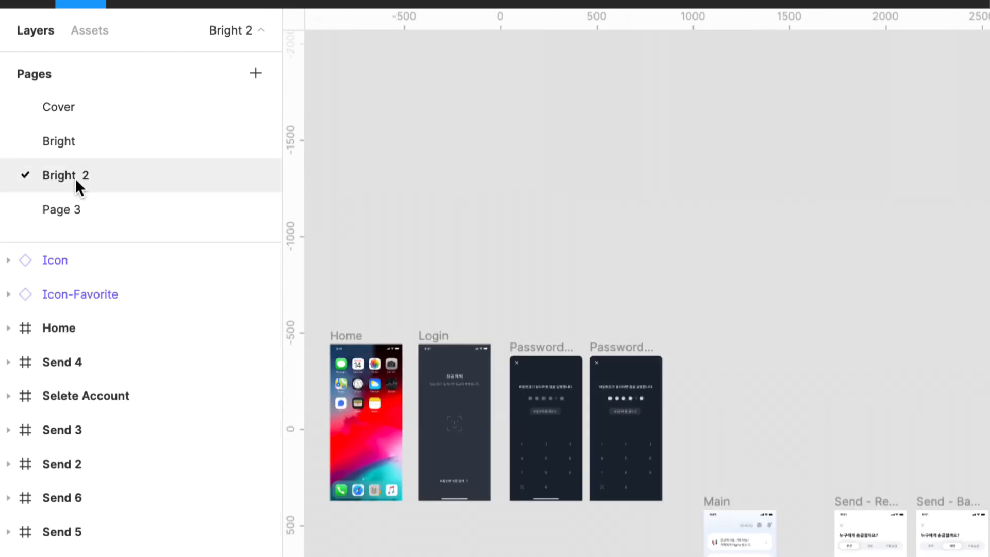
double_click(78, 178)
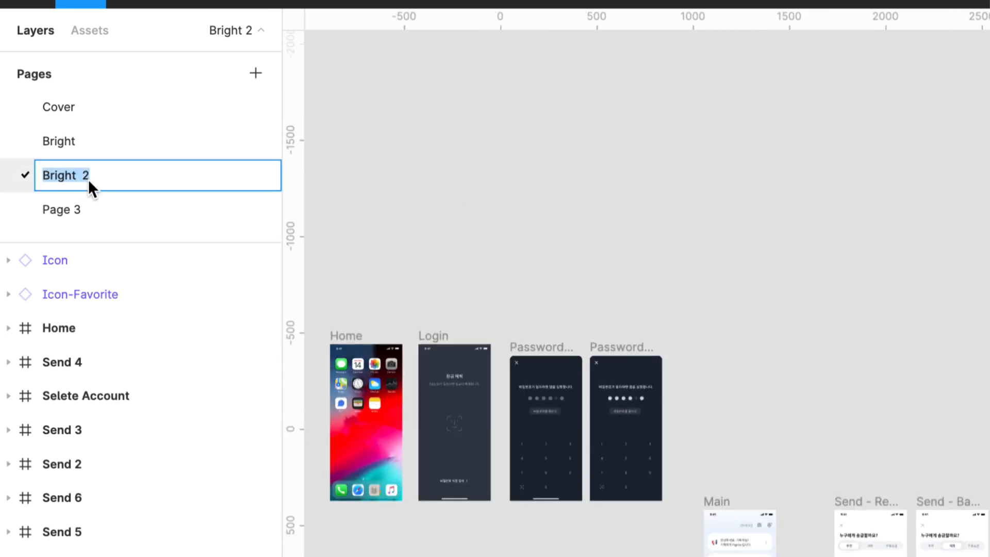
text(Dark)
key(Return)
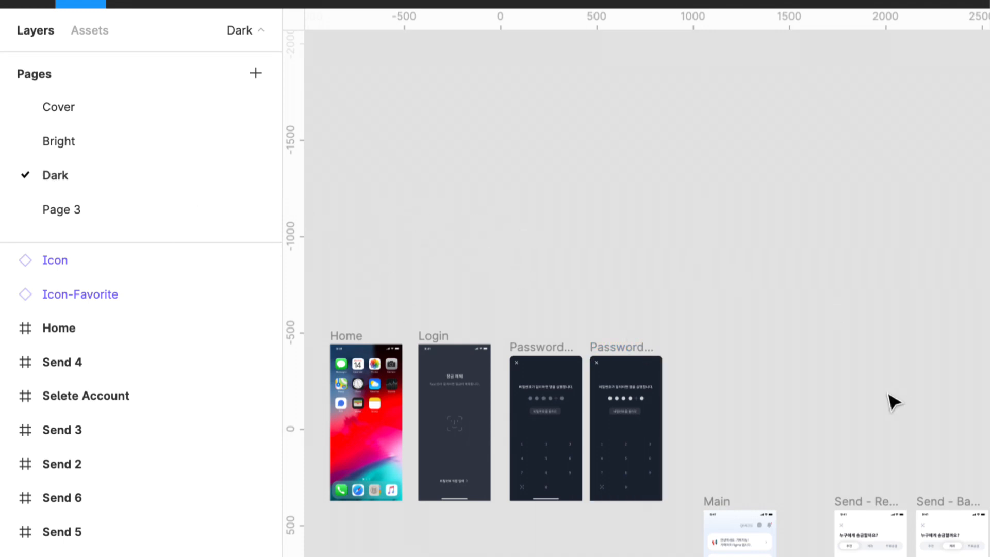
Replace the Main frame's Gradiant fill style on the Dark page with the Dark / Gradiant color style.
scroll(892, 401, down, 3)
scroll(892, 401, right, 2)
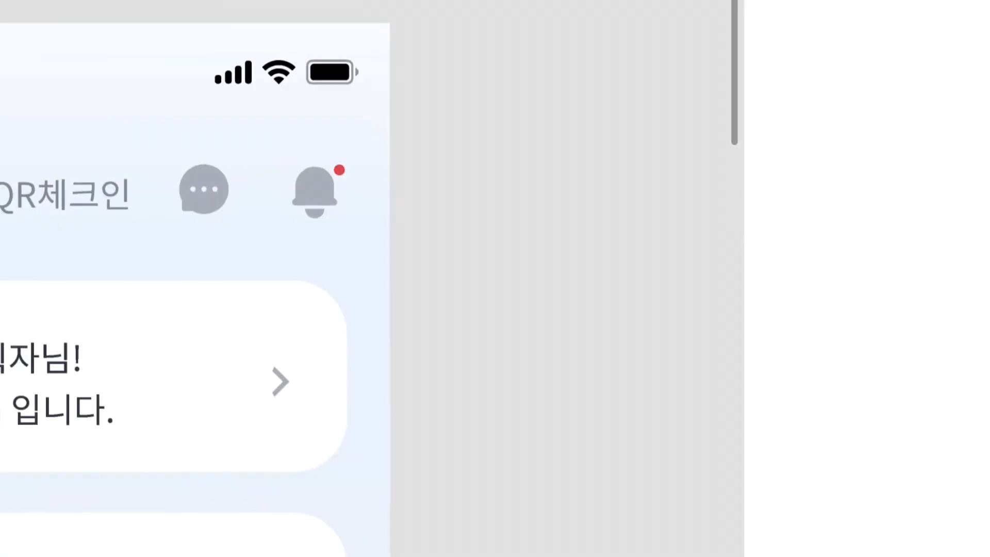
click(892, 148)
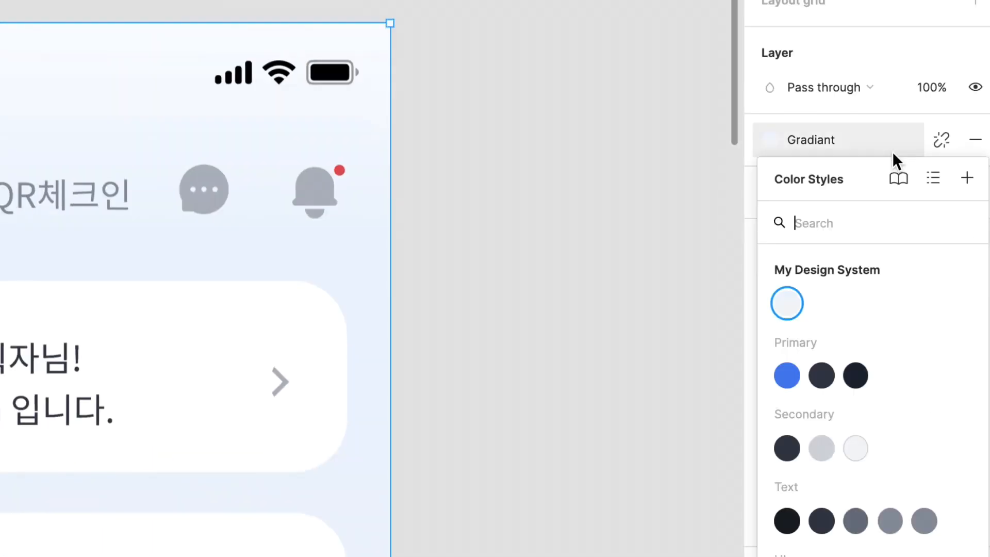
scroll(892, 361, down, 5)
click(893, 467)
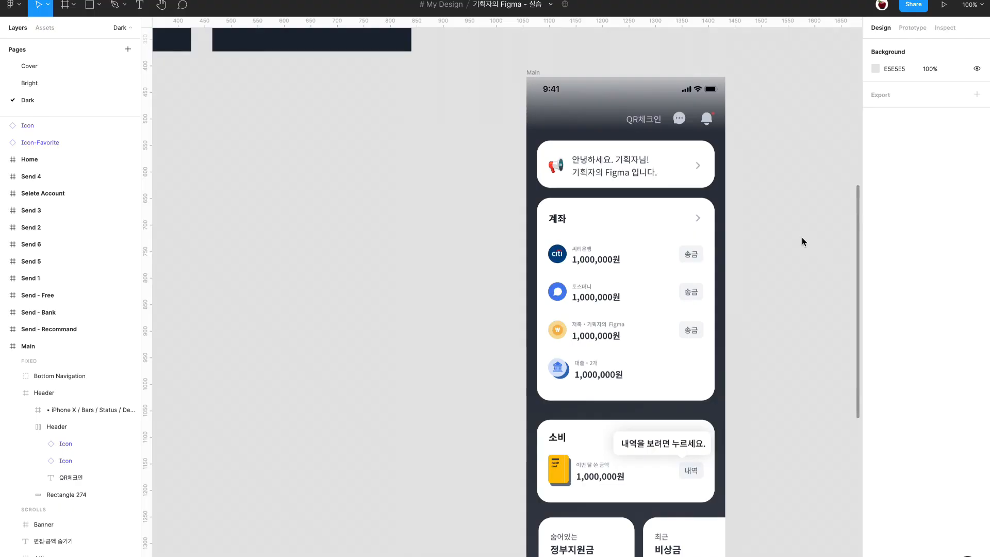
Recolor both stops of the linear gradient behind the Main frame's header with the dark color sampled from the frame's background.
click(534, 72)
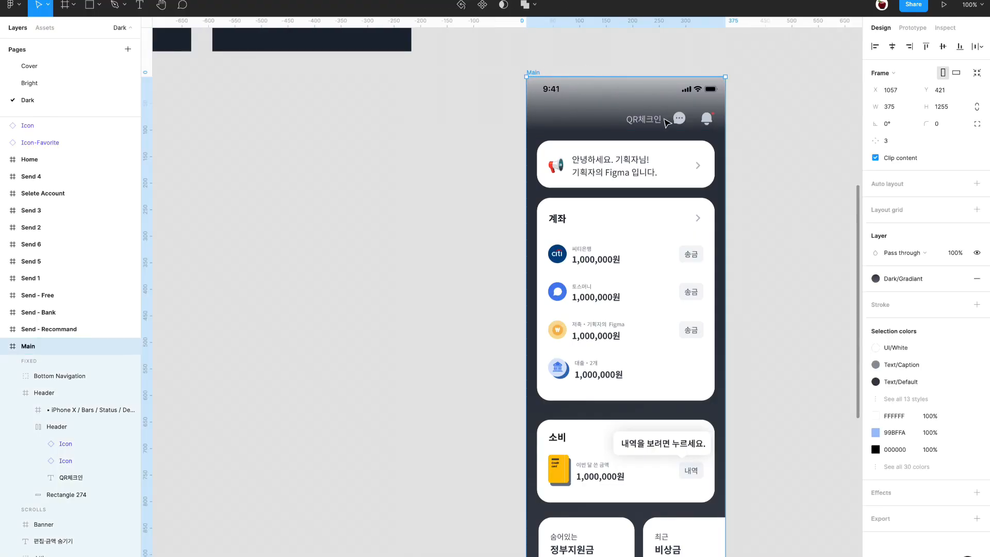
click(779, 170)
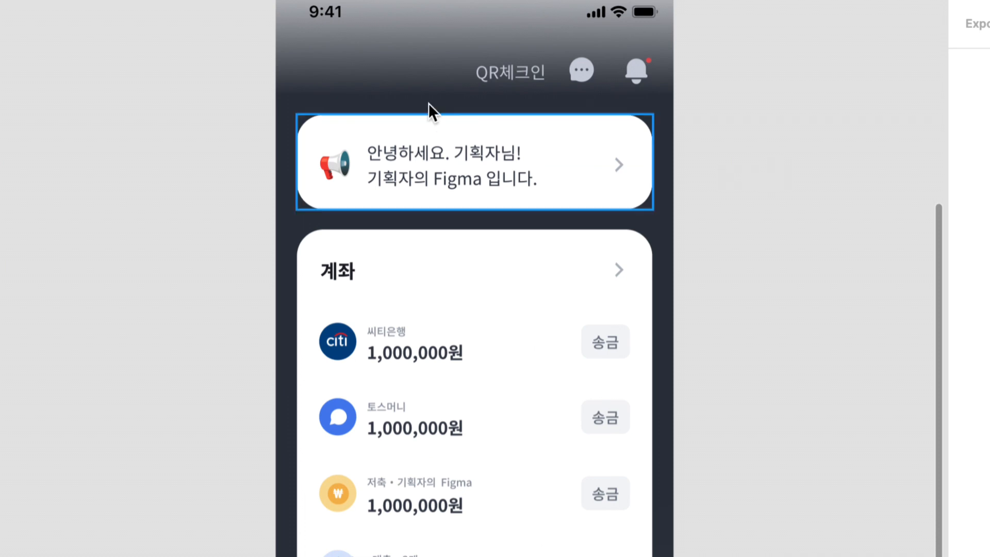
click(435, 35)
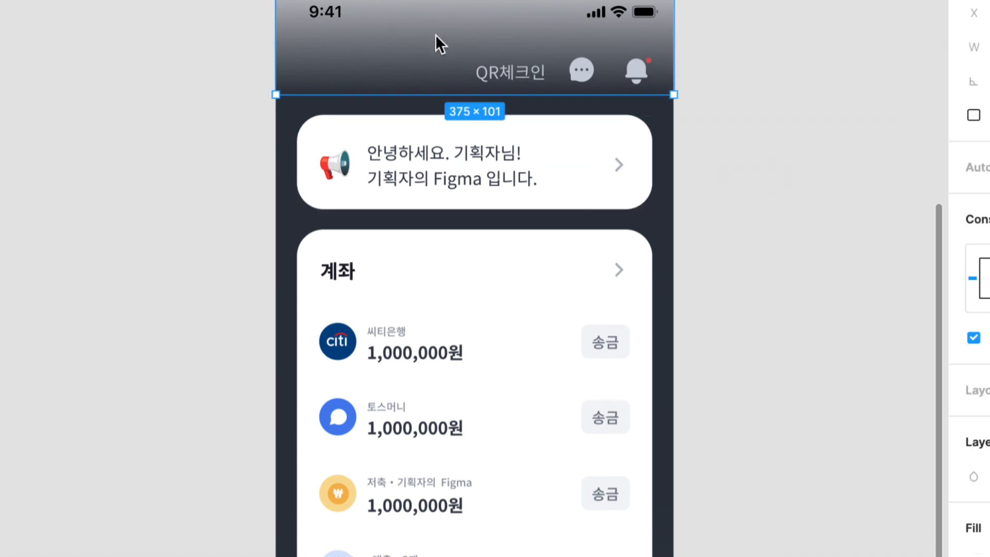
click(751, 145)
click(594, 98)
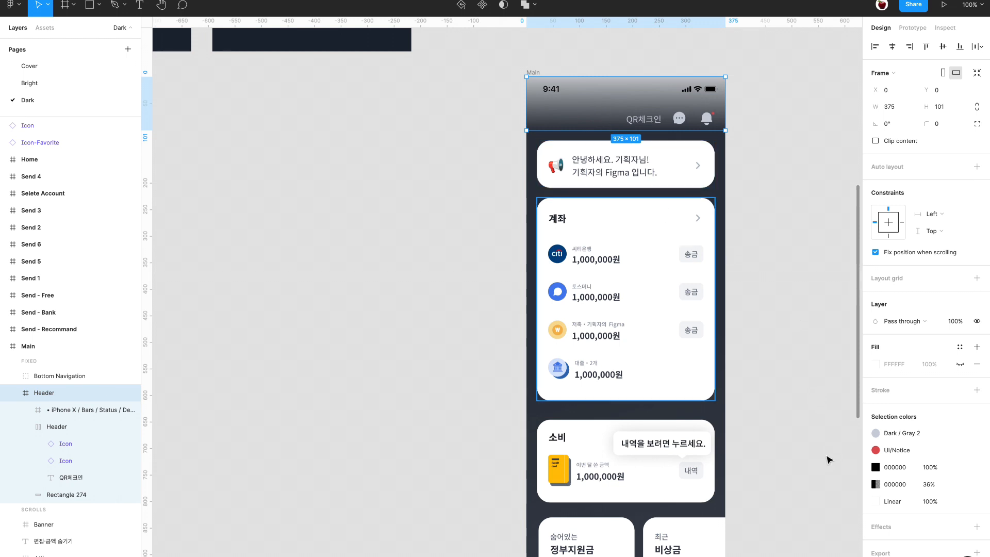
scroll(838, 454, right, 1)
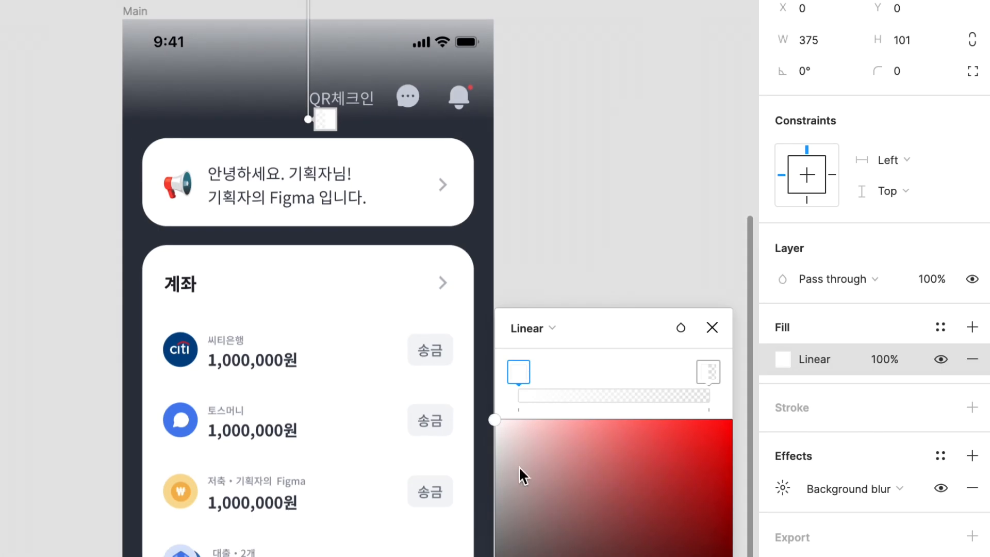
key(i)
click(484, 463)
click(708, 372)
key(i)
click(484, 464)
mouse_move(708, 372)
mouse_down()
mouse_move(531, 372)
mouse_move(708, 372)
mouse_up()
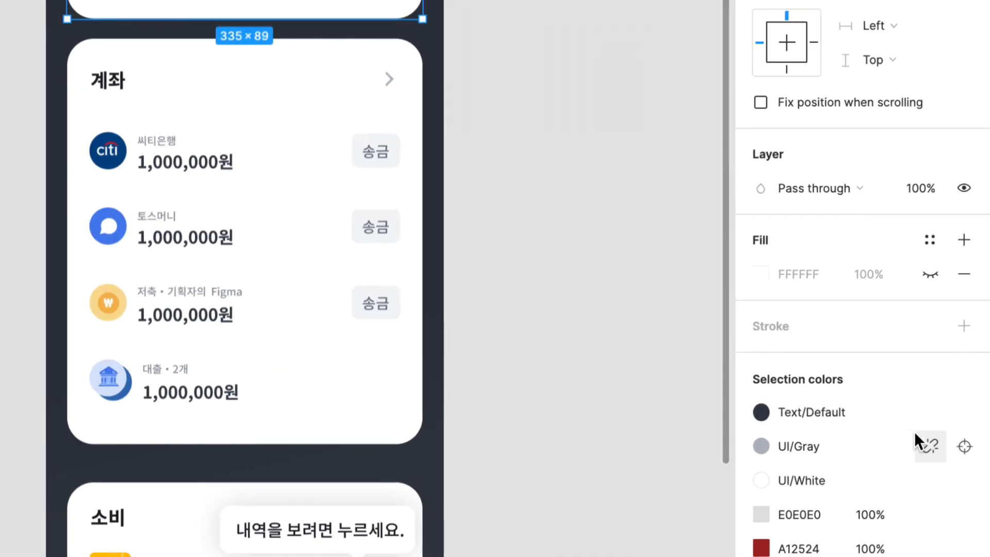
Recolor the Main frame's greeting banner, replacing UI/White with Dark / Gray 1 and Text/Default with a light Dark / Text style.
click(831, 481)
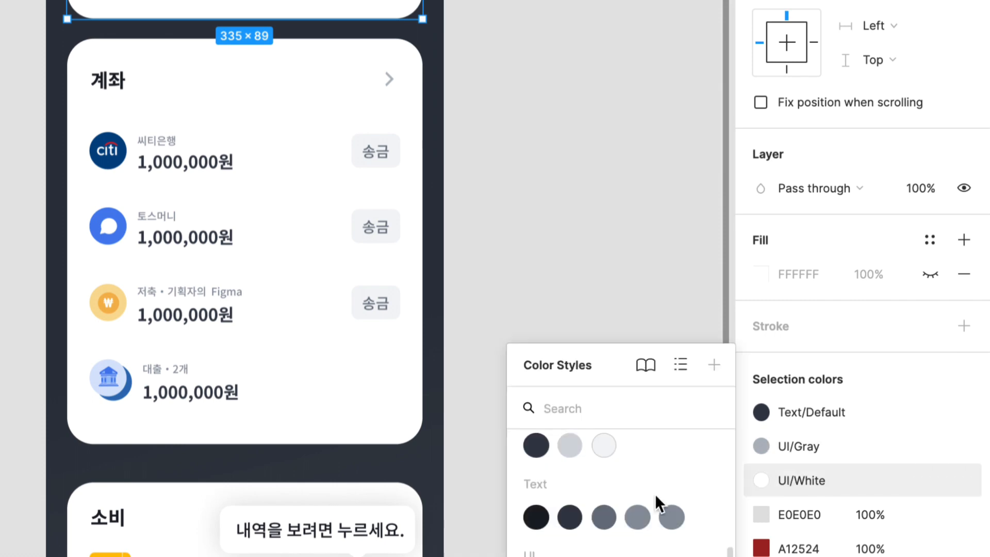
scroll(670, 500, down, 1)
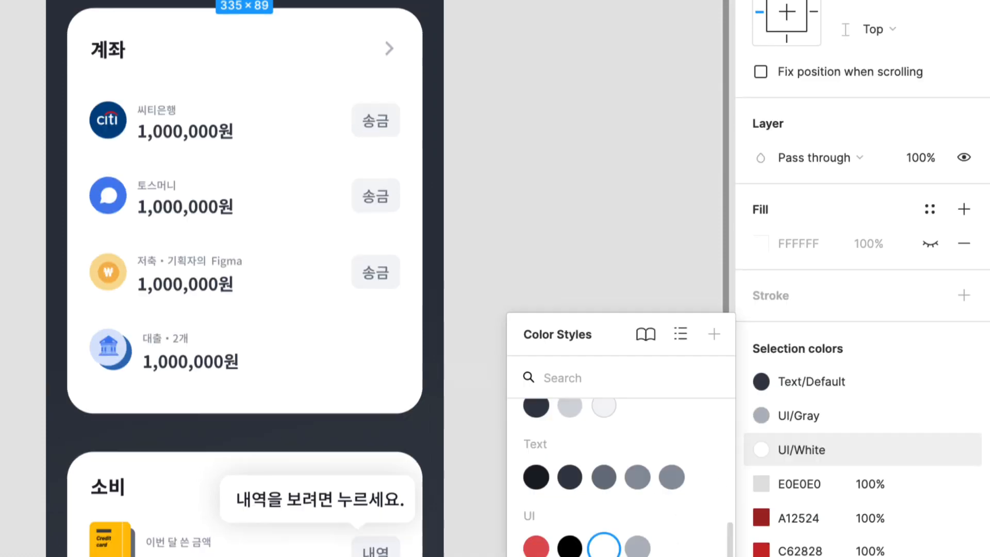
click(569, 556)
click(802, 415)
scroll(664, 556, down, 2)
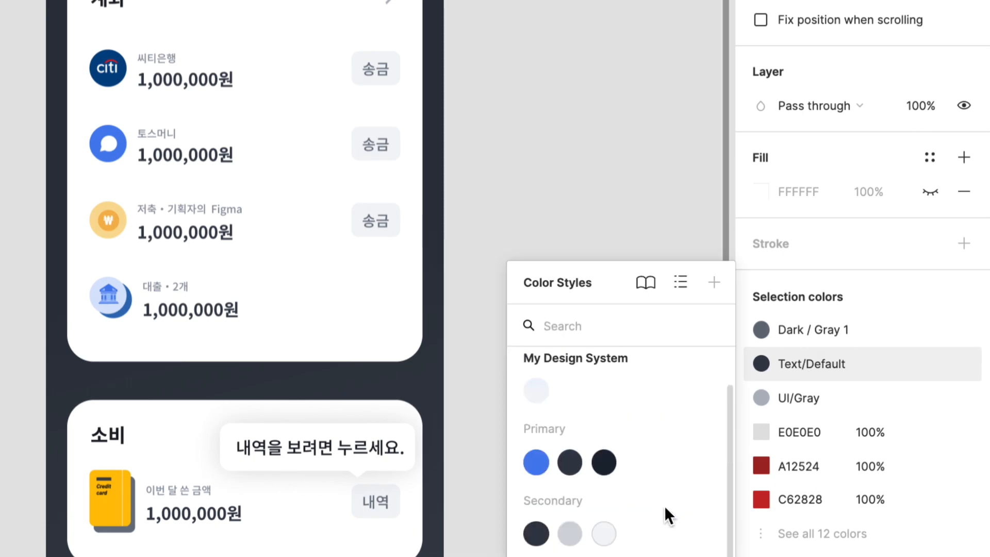
scroll(663, 506, down, 3)
click(603, 546)
Recolor the Accounts info card, replacing UI/White with Dark / Gray 1 and its caption and default text colors with Dark/Text styles.
scroll(819, 380, up, 4)
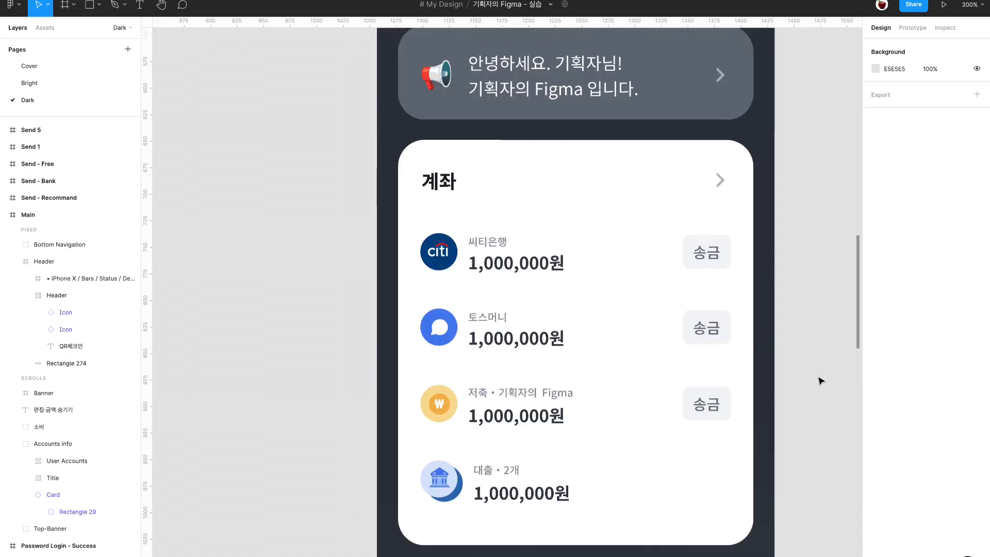
scroll(794, 330, right, 3)
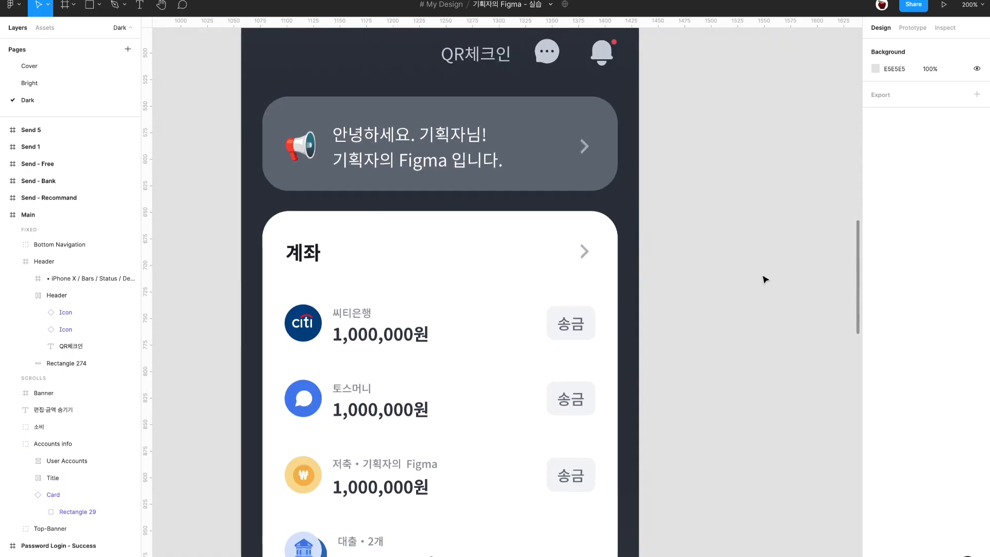
scroll(765, 279, down, 2)
scroll(765, 279, left, 2)
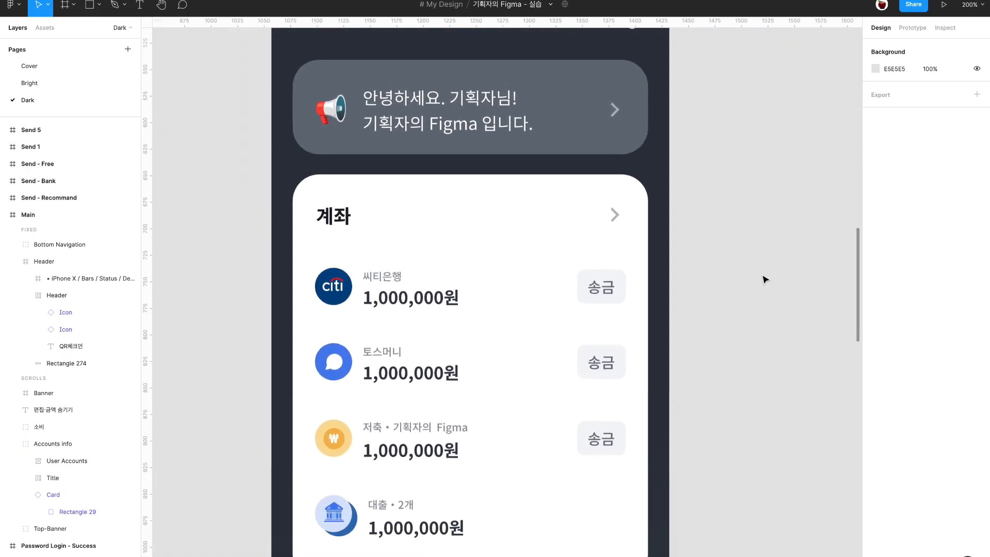
click(576, 231)
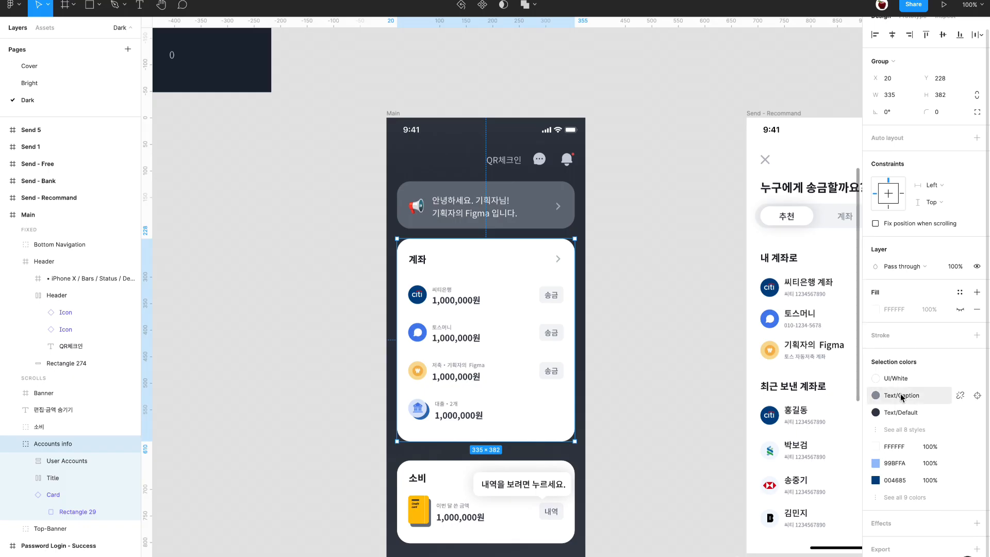
click(833, 373)
scroll(851, 436, down, 1)
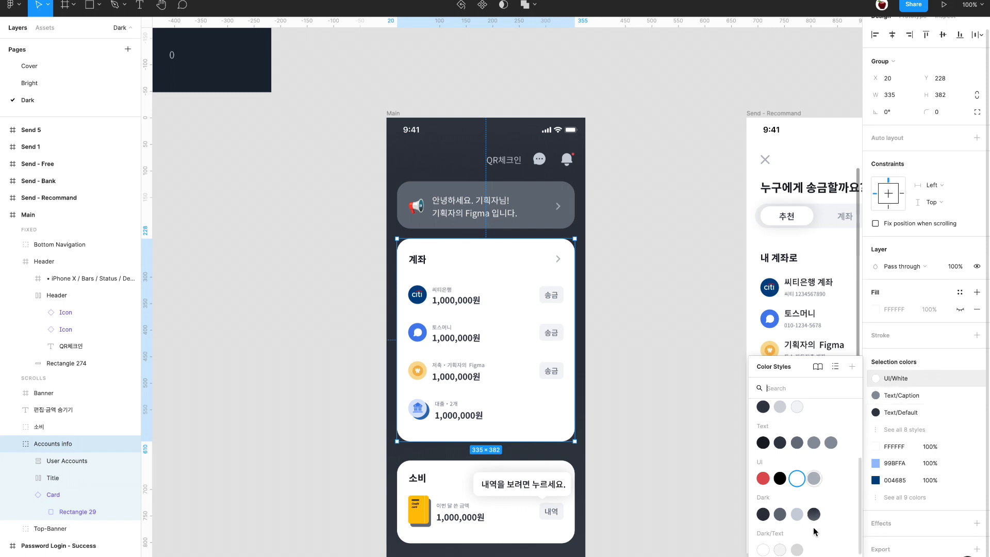
click(779, 509)
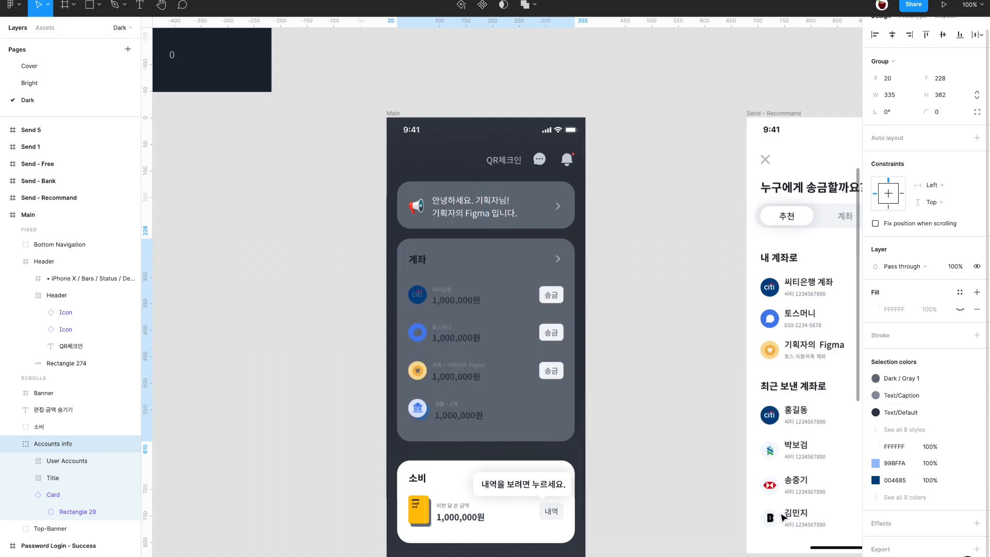
click(887, 378)
click(886, 395)
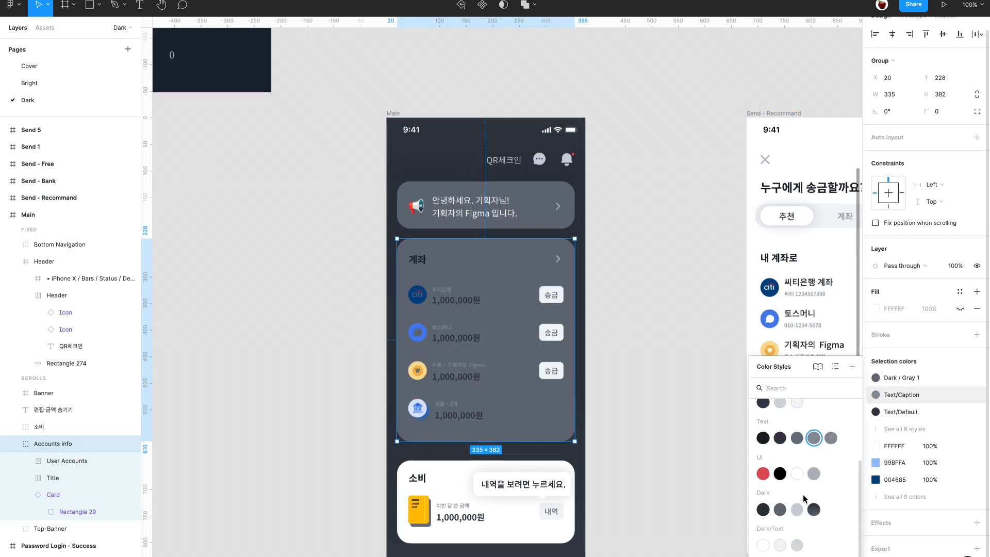
click(794, 547)
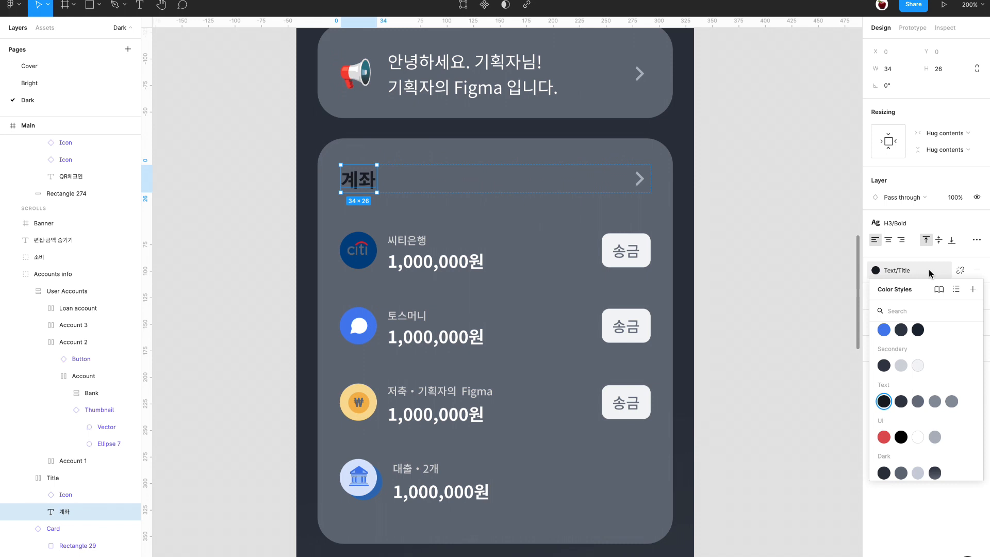
Apply Dark/Text/Title to the 계좌 heading and Dark / Text / Body to the three 송금 button labels.
scroll(920, 416, down, 1)
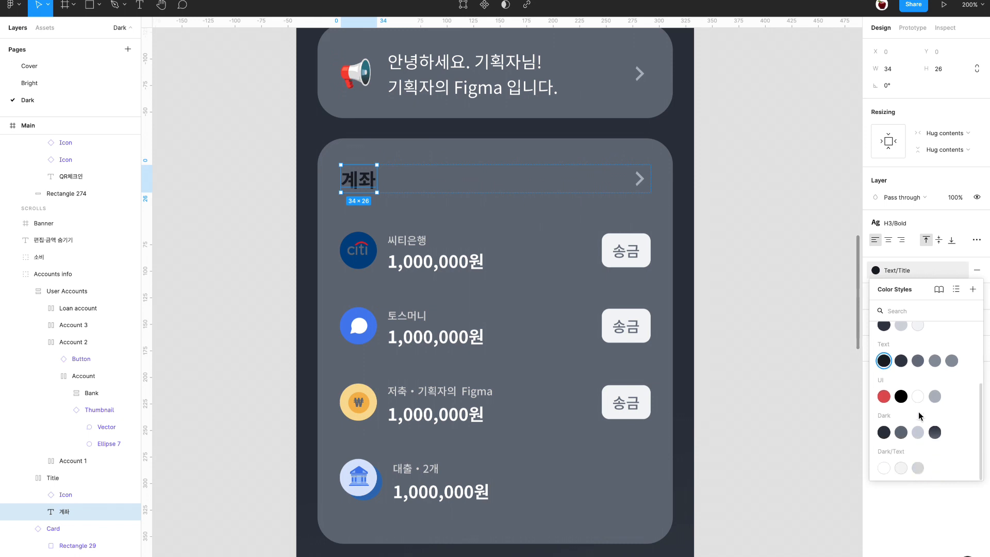
click(883, 468)
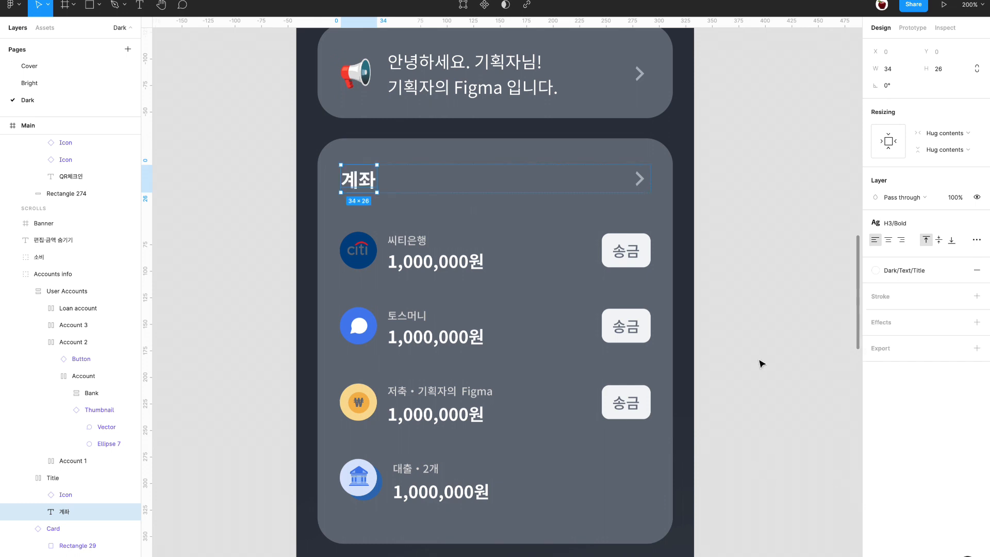
click(779, 378)
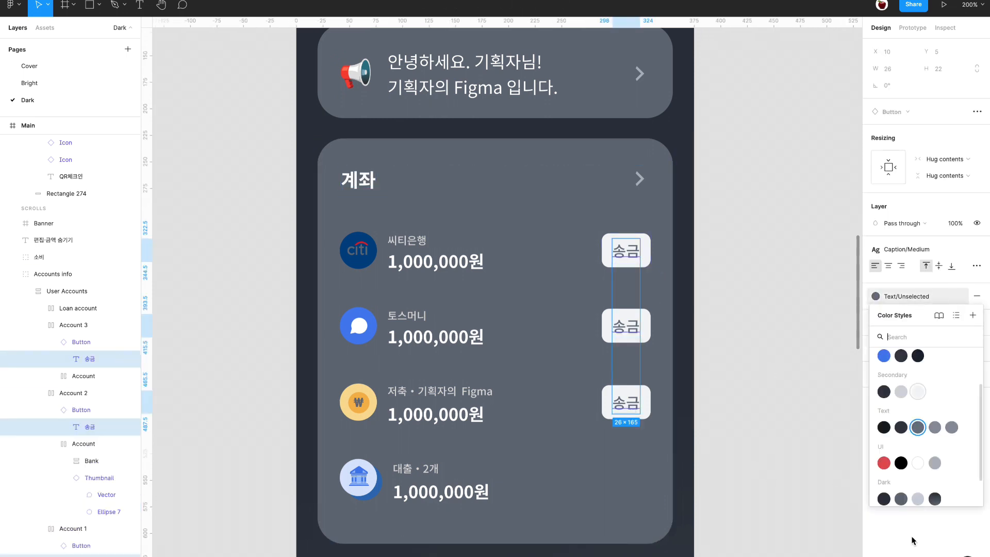
scroll(905, 487, down, 3)
click(901, 489)
key(Escape)
Replace the Secondary/Light 2 fill of the three 송금 buttons in the accounts card with Dark / Default.
super+click(648, 258)
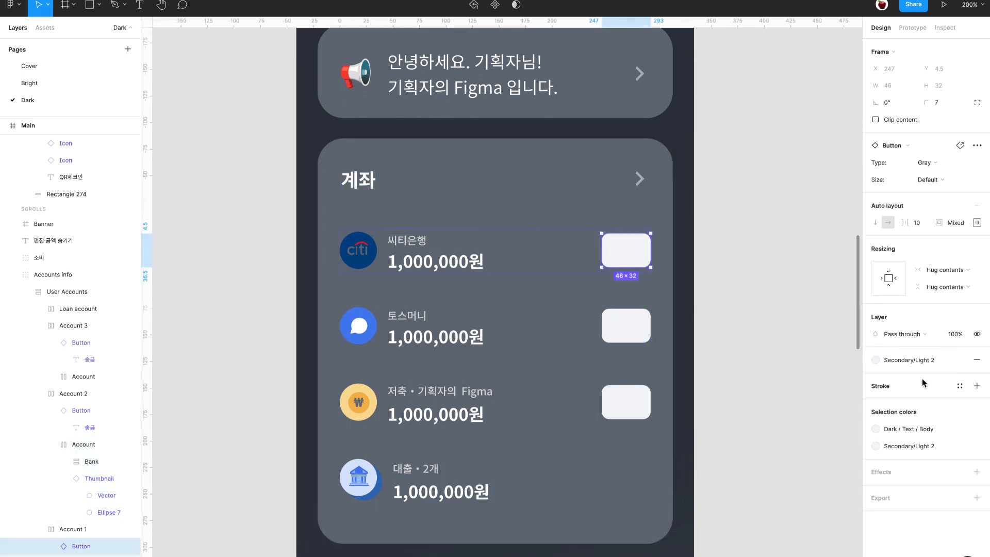
click(941, 364)
scroll(882, 500, down, 3)
click(883, 517)
super+click(627, 327)
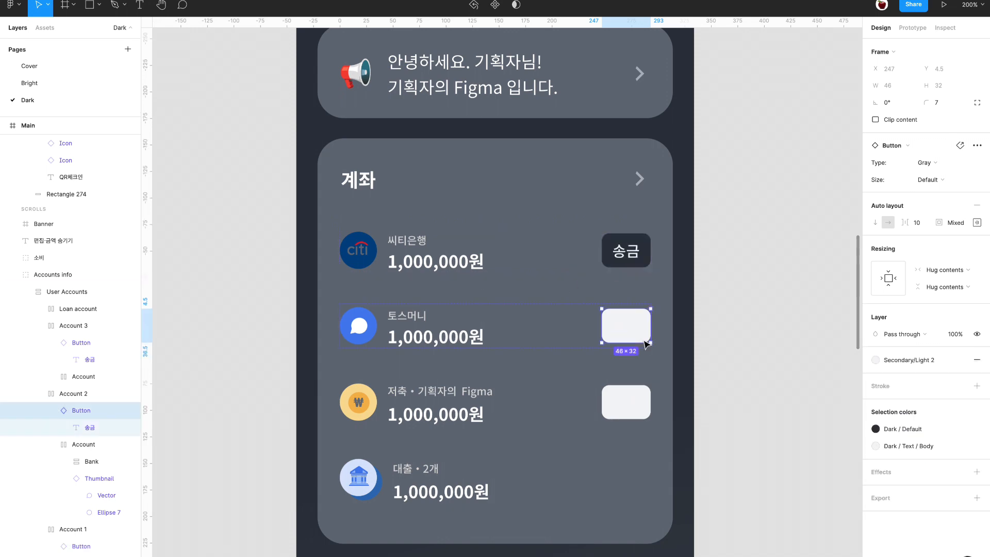
click(909, 360)
scroll(884, 502, down, 3)
click(884, 516)
super+click(626, 402)
click(909, 360)
click(884, 517)
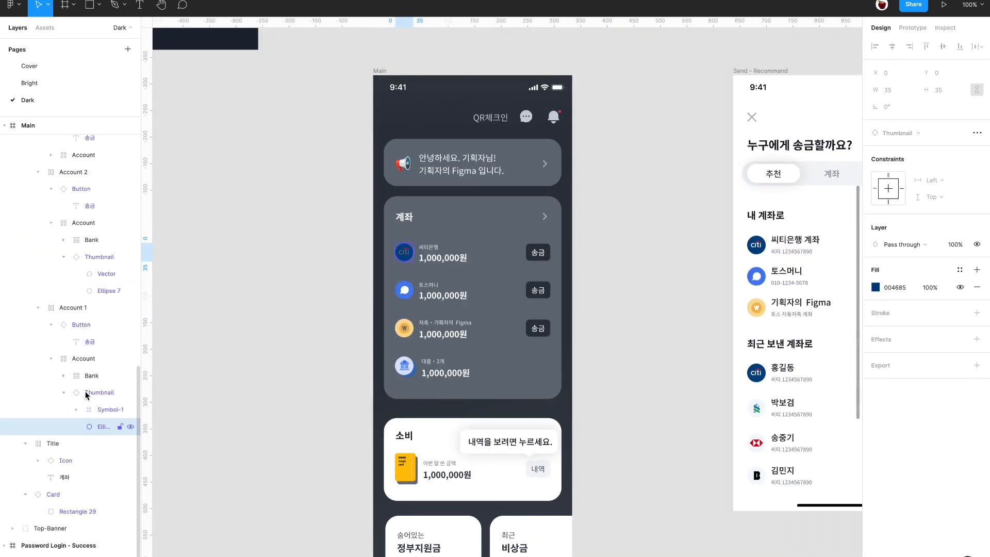
Recolor the logo inside the Citi bank thumbnail of Account 1 white.
click(86, 394)
click(899, 446)
click(763, 509)
click(656, 435)
scroll(655, 436, down, 2)
key(super+equal)
scroll(655, 435, up, 4)
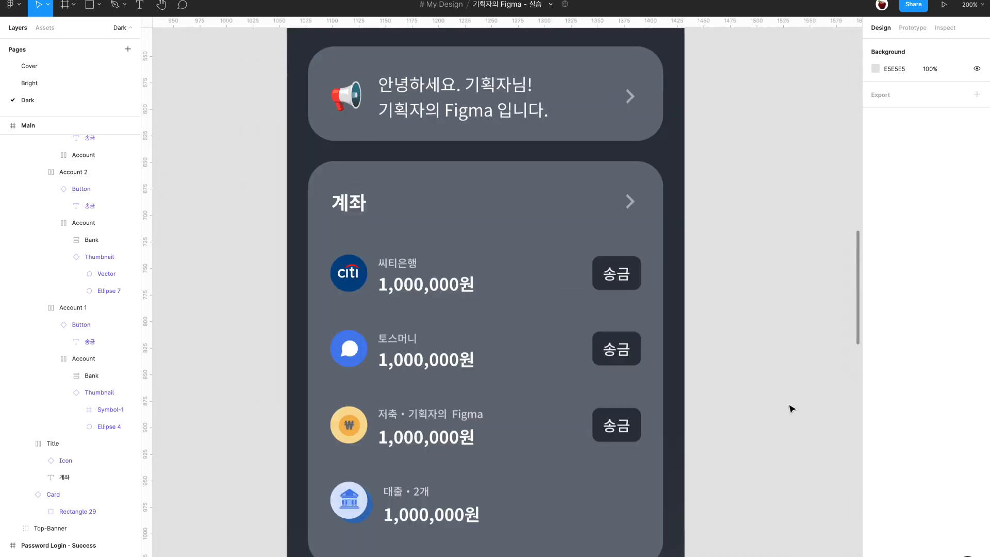
Open the 송금 button's main component in the design system and examine the Button variants on the 03_Component page.
super+click(639, 267)
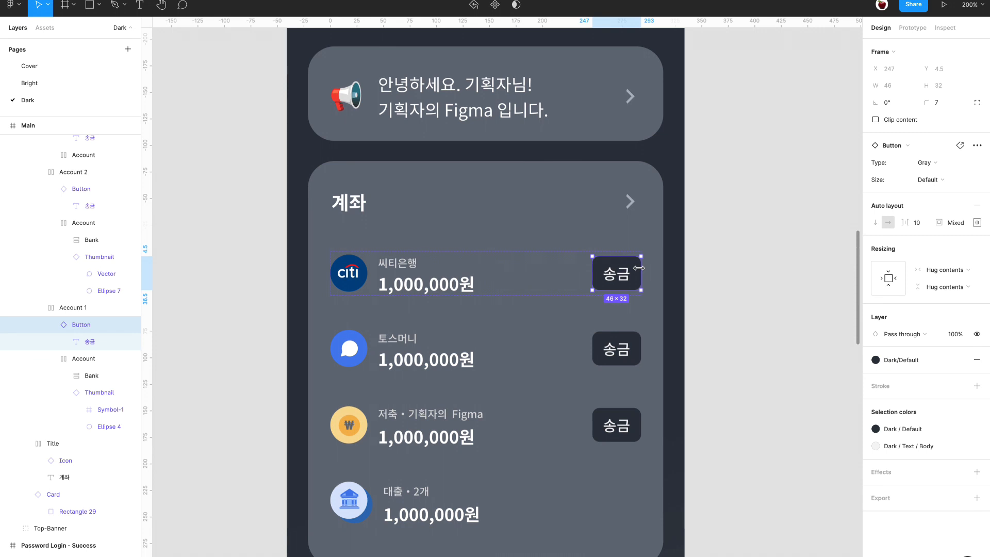
click(754, 382)
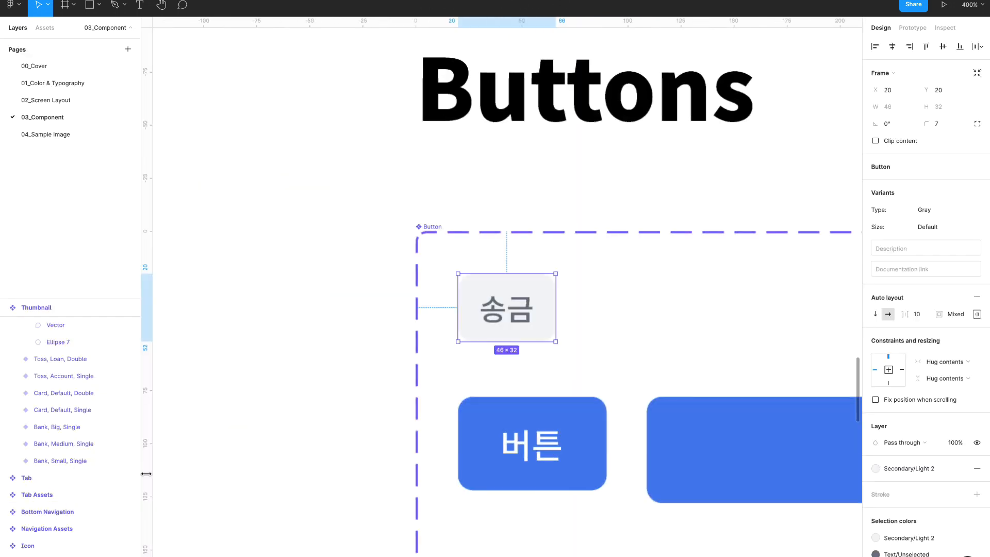
scroll(689, 314, down, 2)
scroll(689, 314, right, 3)
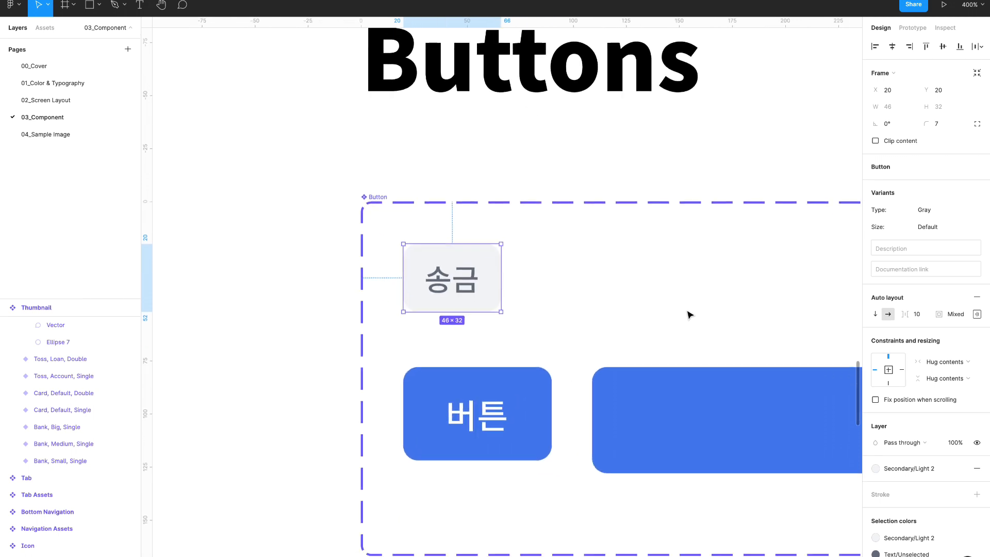
key(minus)
click(650, 232)
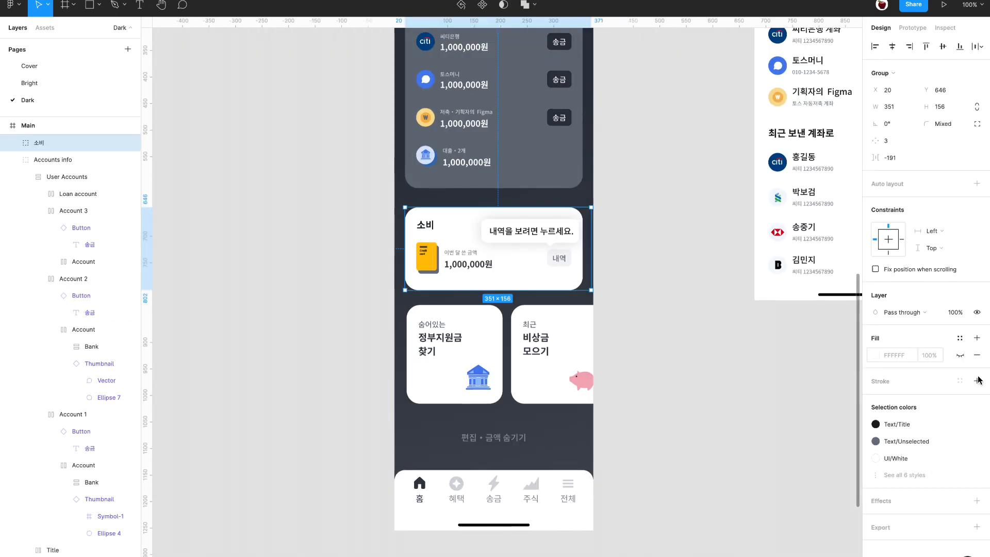
Recolor the 소비 card with Dark / Gray 1 for the background, Dark / Text / Title for the headings and Dark / Text / Body for the button label.
click(908, 441)
click(796, 550)
click(901, 459)
click(763, 550)
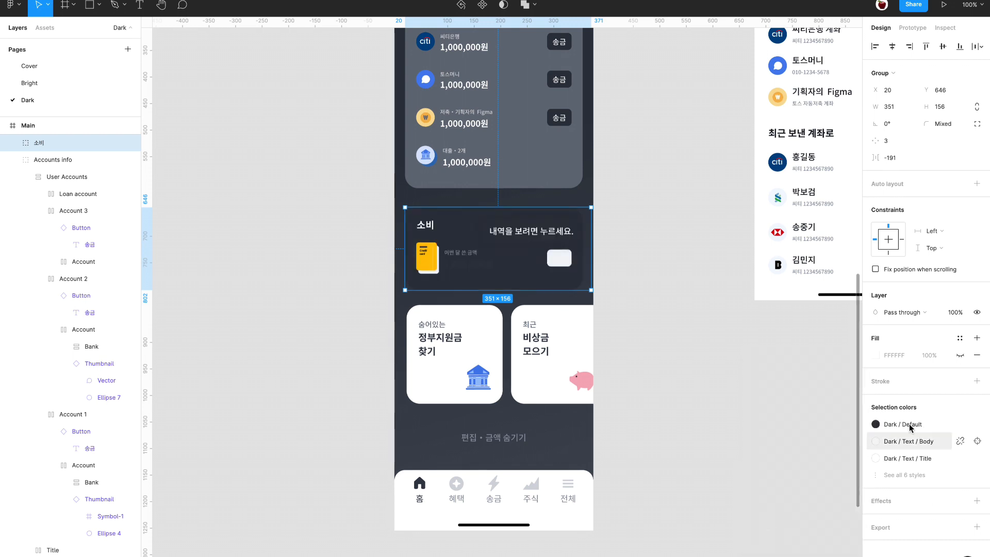
click(909, 425)
click(779, 550)
click(676, 361)
Apply the Dark / Default fill to the 소비 card's tooltip bubble, including its Union shape, and to the 내역 button.
super+click(533, 242)
click(894, 270)
click(899, 433)
click(741, 422)
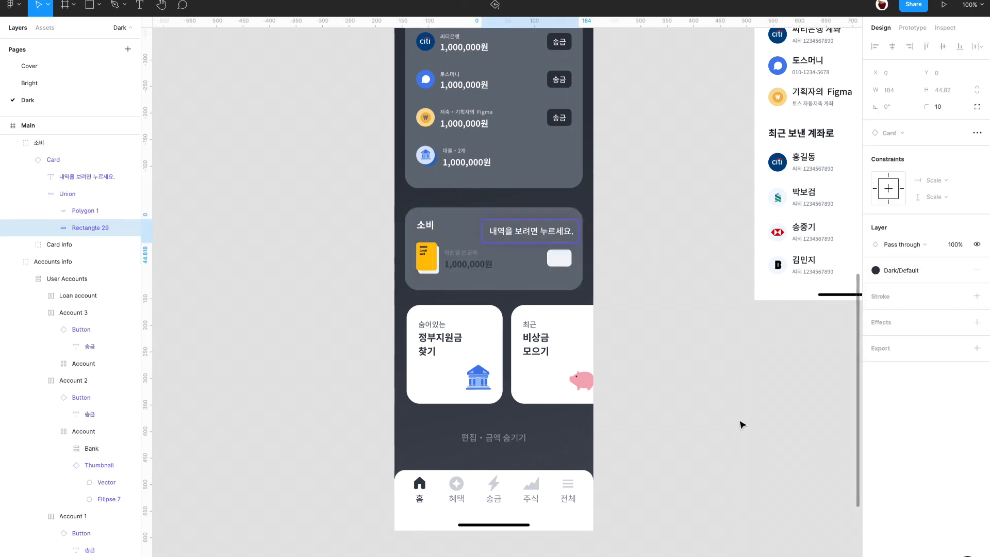
click(66, 176)
click(72, 194)
click(899, 287)
click(898, 450)
super+click(568, 264)
click(899, 359)
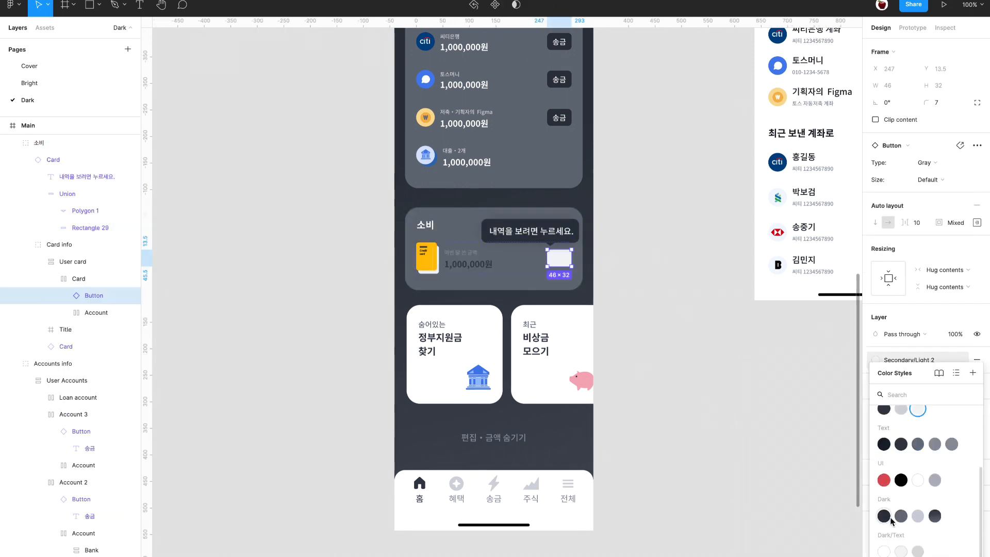
click(888, 517)
Apply light Dark/Text color styles to the 이번 달 쓴 금액 caption and the 1,000,000원 amount in the 소비 card.
super+click(461, 253)
click(897, 271)
click(709, 363)
super+click(468, 264)
click(898, 270)
click(886, 470)
Replace the Banner frame's UI/White card color and Text/Default text color with Dark color styles.
click(501, 355)
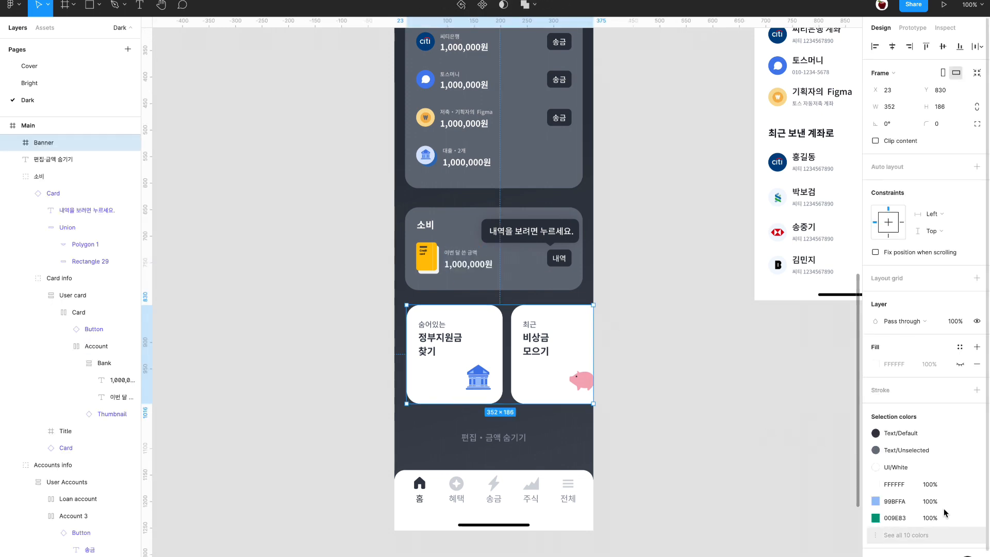
click(899, 468)
click(763, 550)
click(899, 433)
click(779, 550)
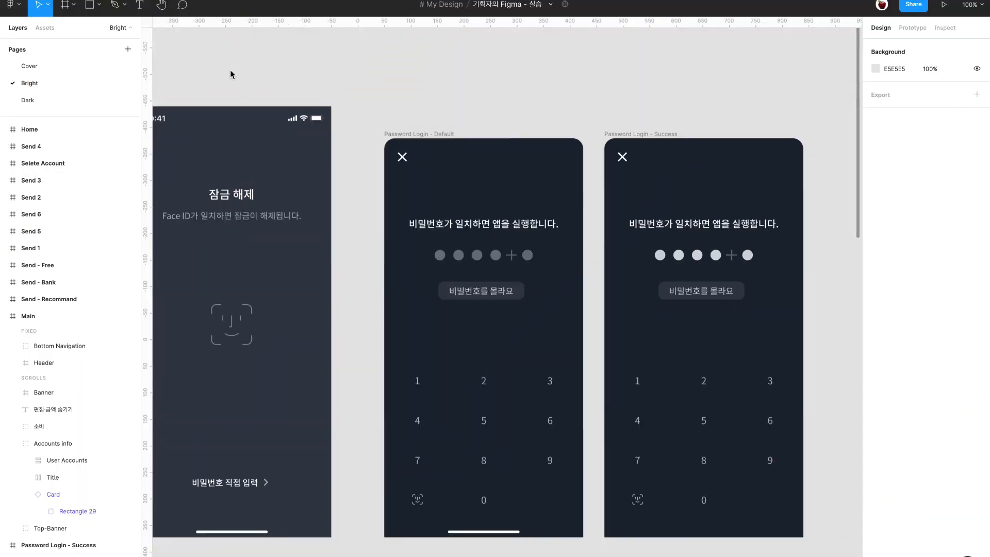
Open the list of team libraries and examine which are available, plus the My Design System components in the assets.
click(65, 30)
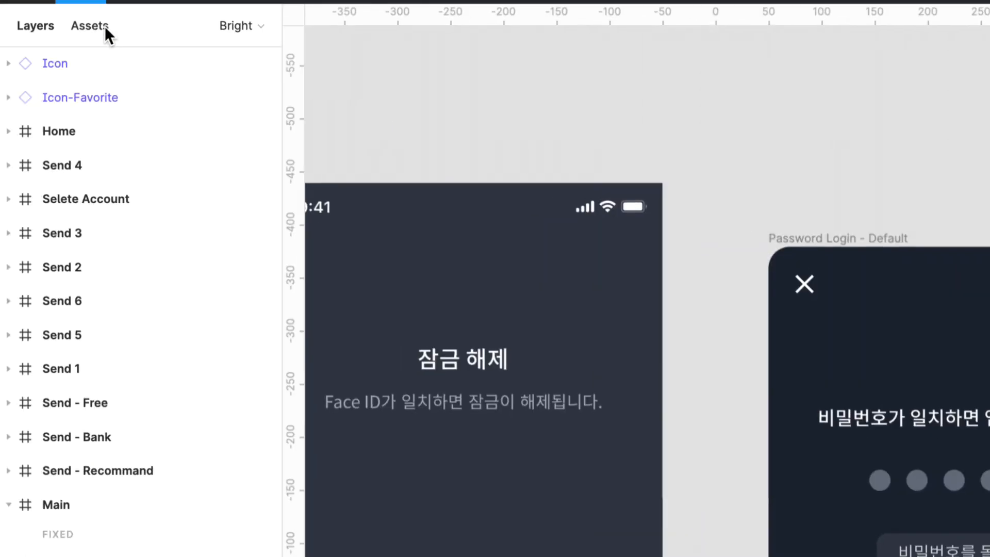
click(105, 26)
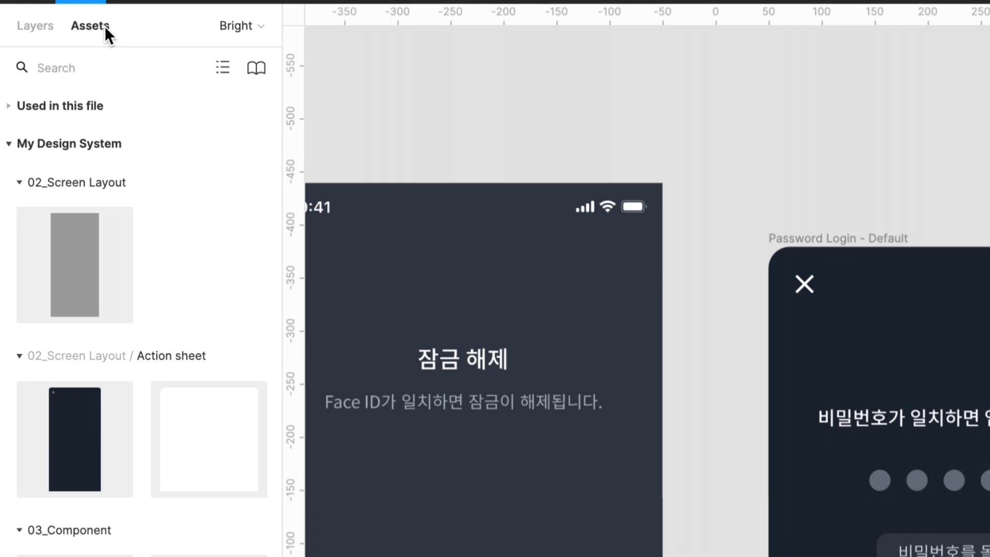
click(258, 77)
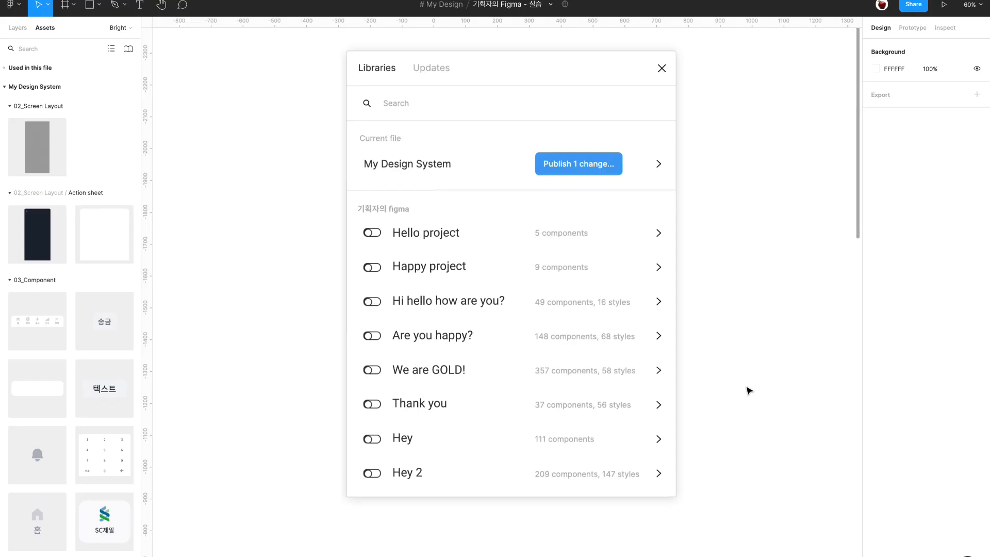
scroll(749, 391, right, 1)
scroll(748, 390, up, 1)
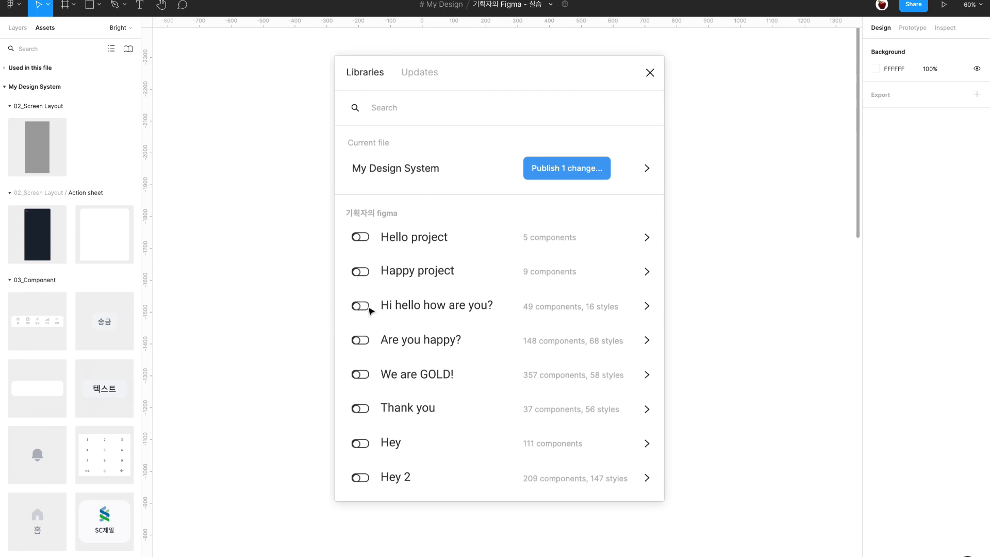
click(430, 273)
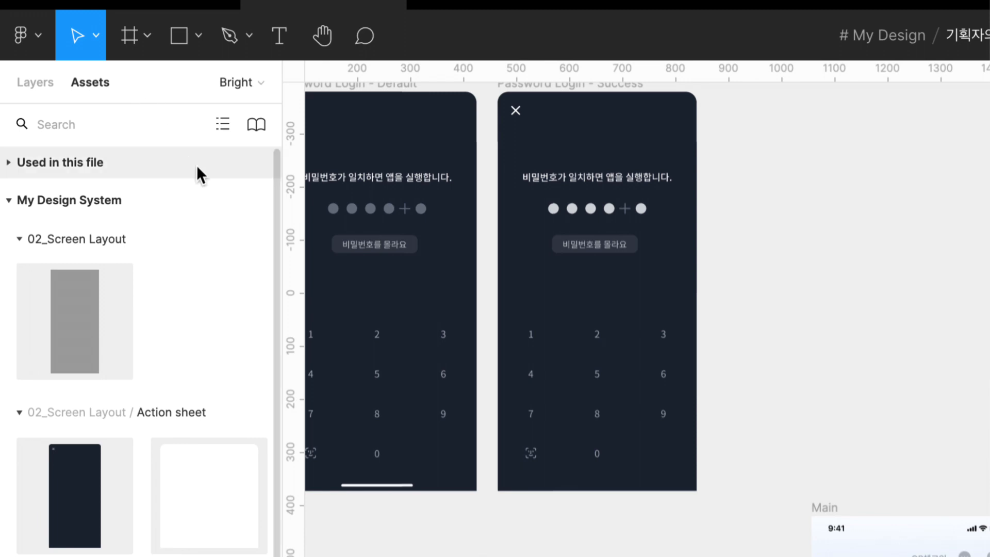
scroll(192, 355, down, 10)
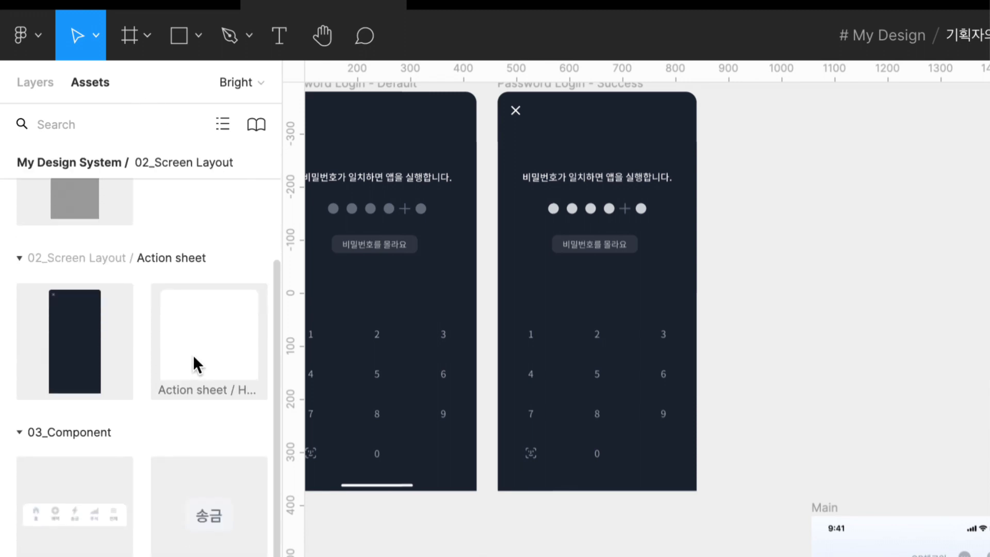
scroll(193, 357, up, 10)
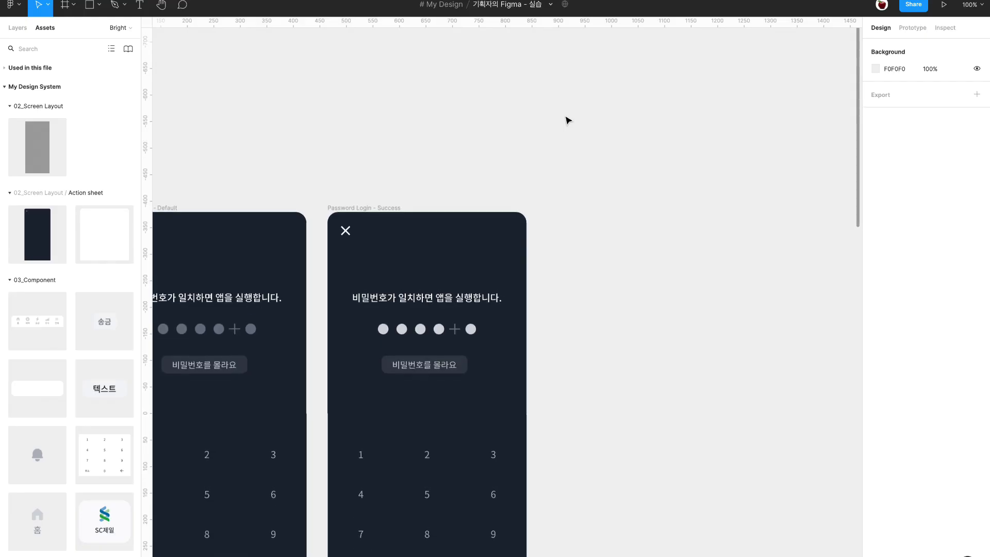
scroll(565, 117, down, 2)
scroll(565, 116, left, 2)
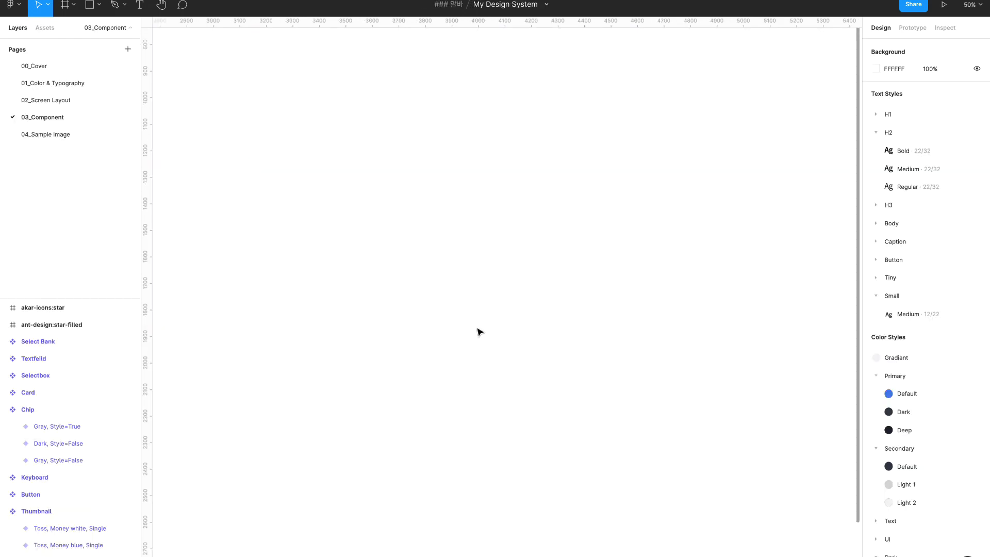
Place the Card component set from My Design System's 03_Component page on empty canvas below the lock screen on the Bright page.
key(minus)
key(minus)
scroll(480, 332, left, 5)
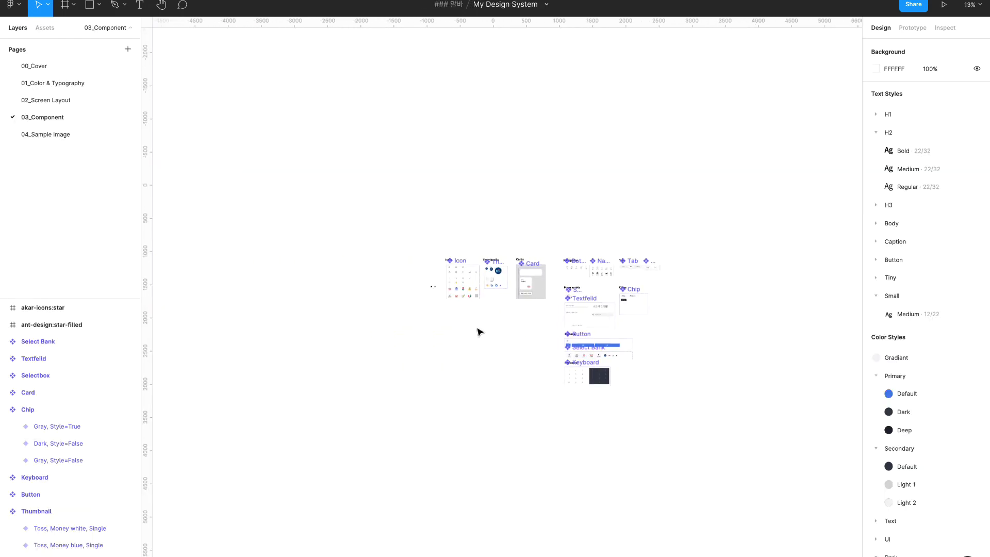
key(plus)
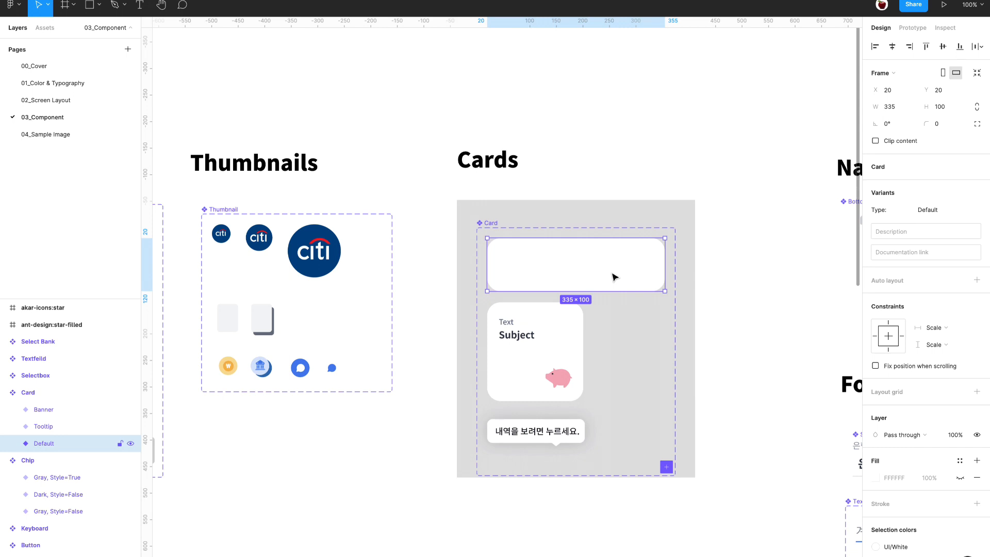
click(494, 225)
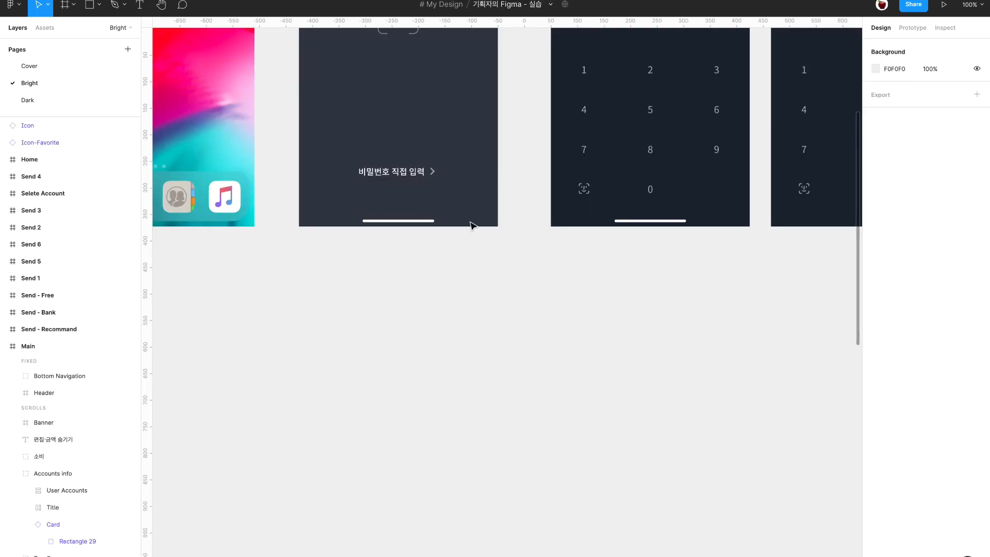
scroll(479, 268, down, 4)
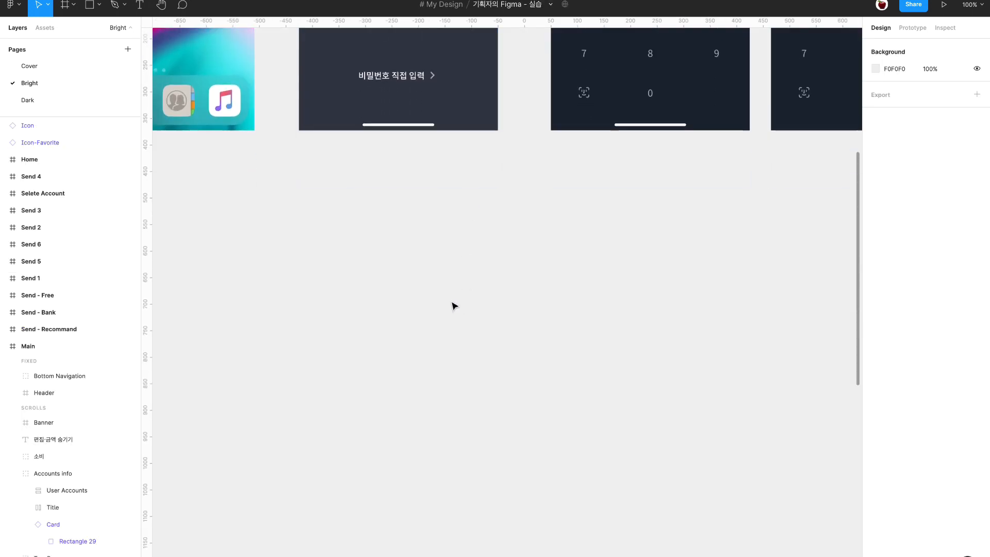
key(ctrl+v)
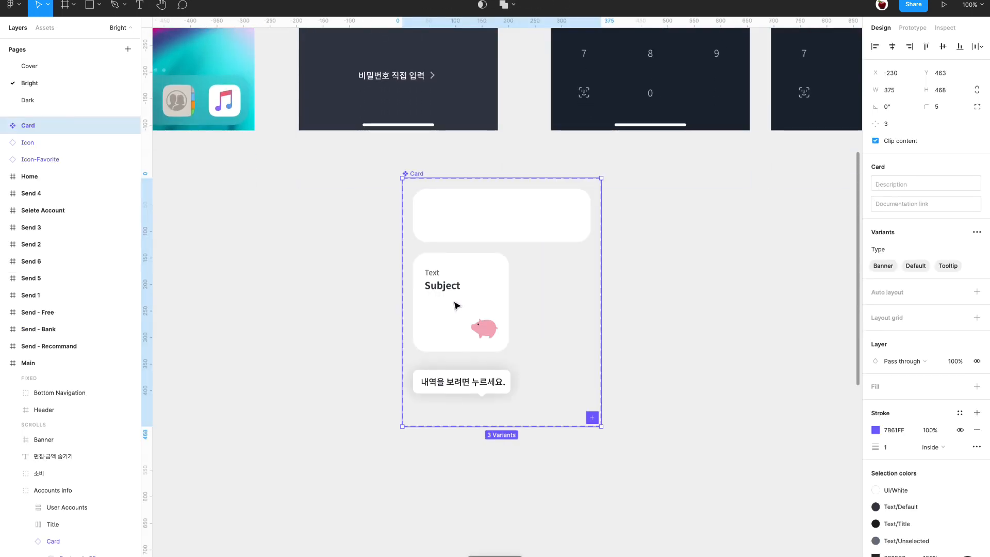
drag(523, 220, 398, 247)
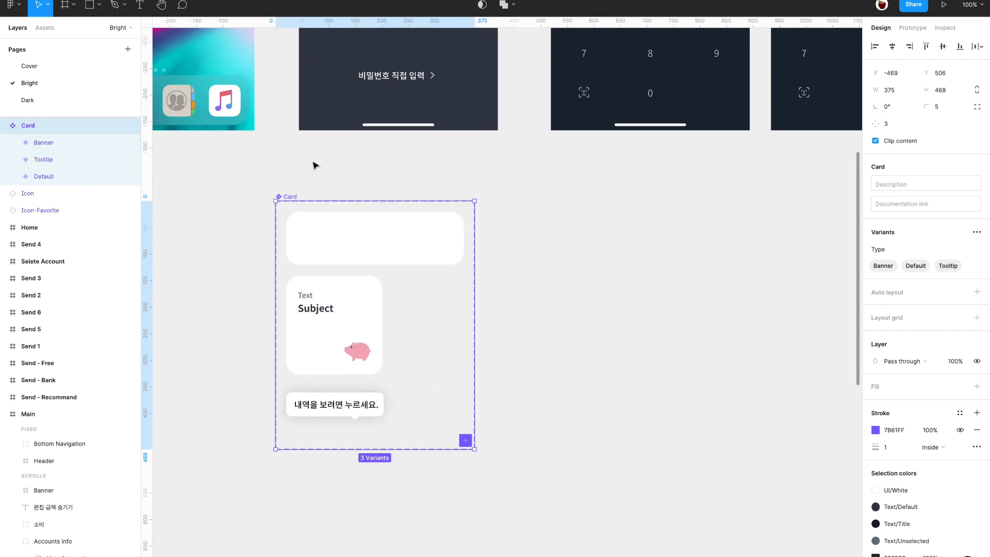
click(576, 427)
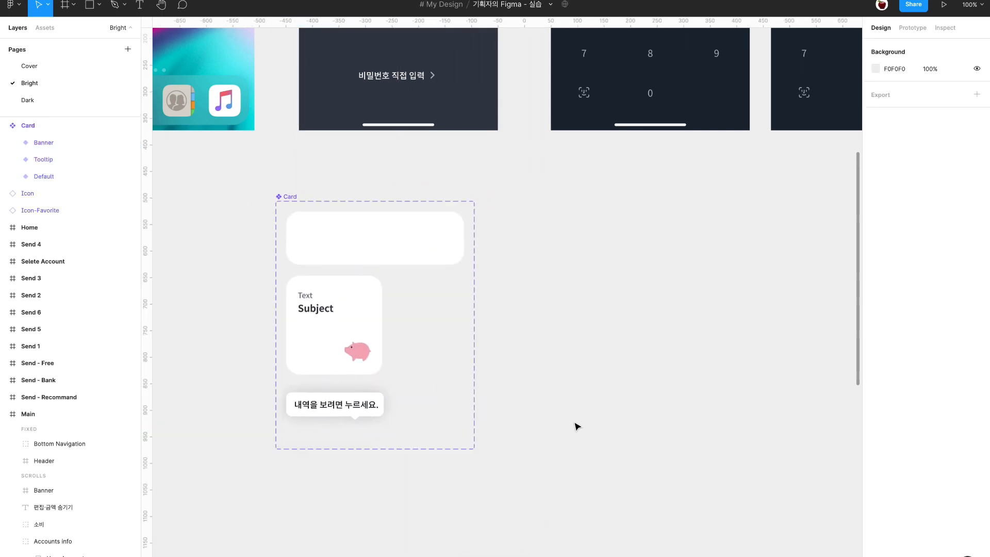
Try to place an instance of the Card component from the local components on the canvas.
click(50, 33)
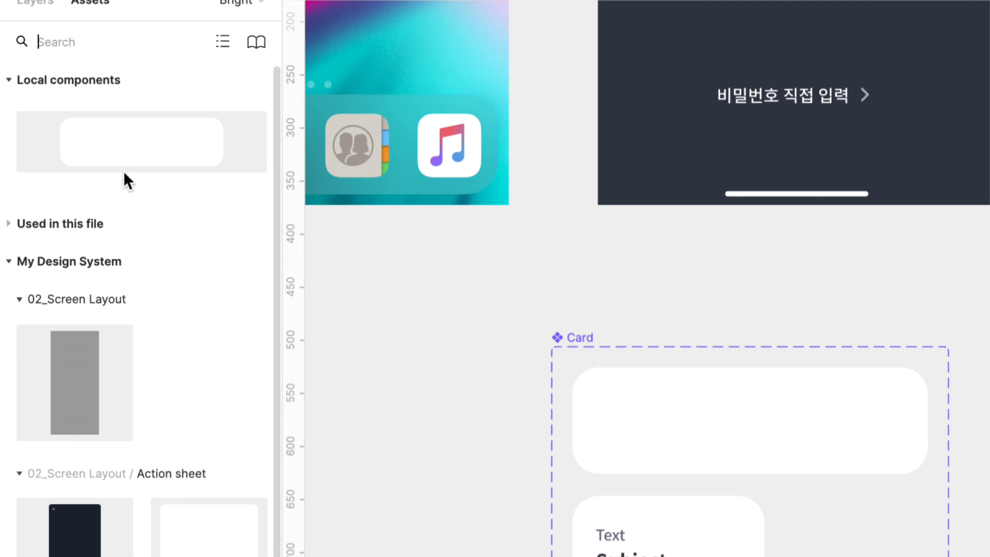
drag(165, 136, 548, 262)
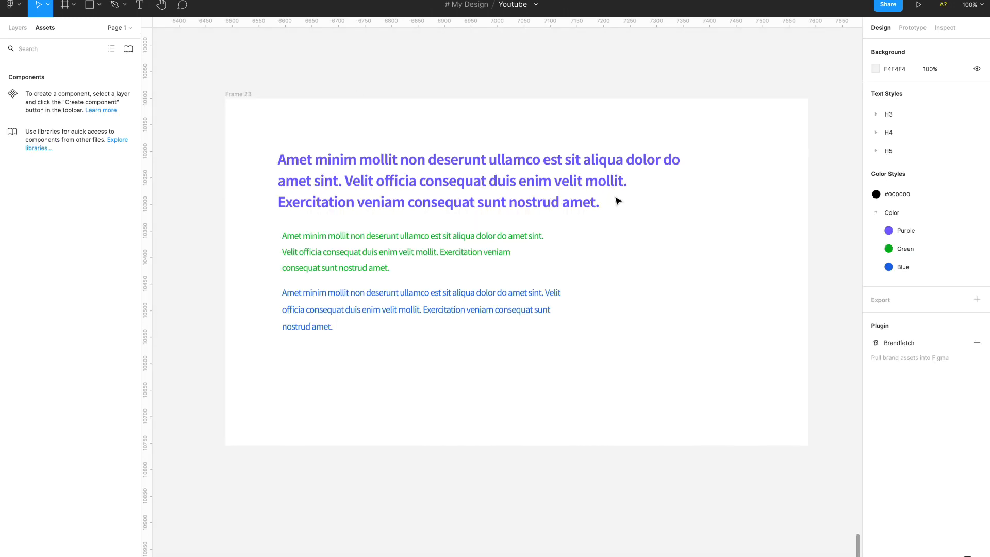
Copy the purple, green and blue paragraphs from the Youtube file's Frame 23 onto the Bright page, between the Card set and the Main screen.
scroll(815, 373, left, 1)
scroll(815, 373, up, 1)
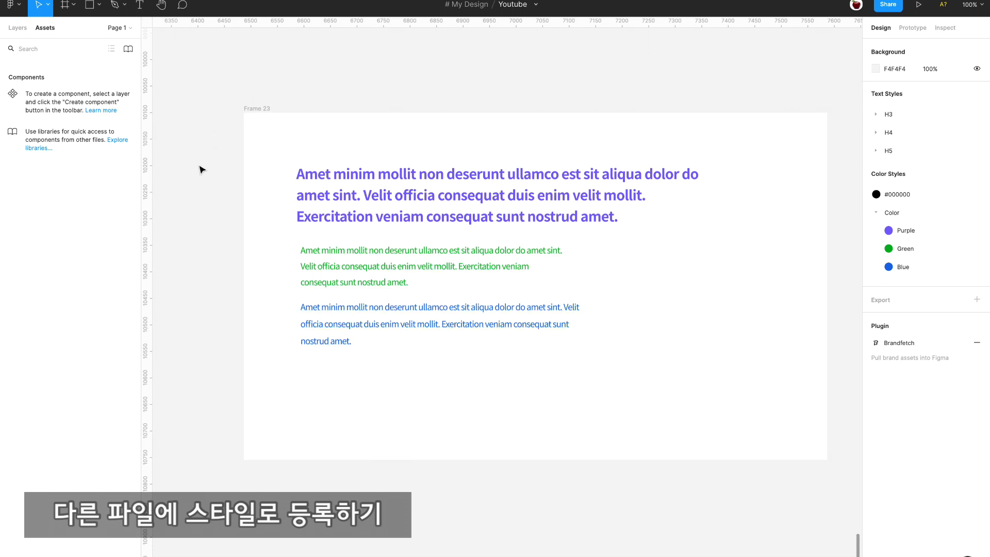
drag(197, 164, 747, 300)
scroll(748, 300, right, 2)
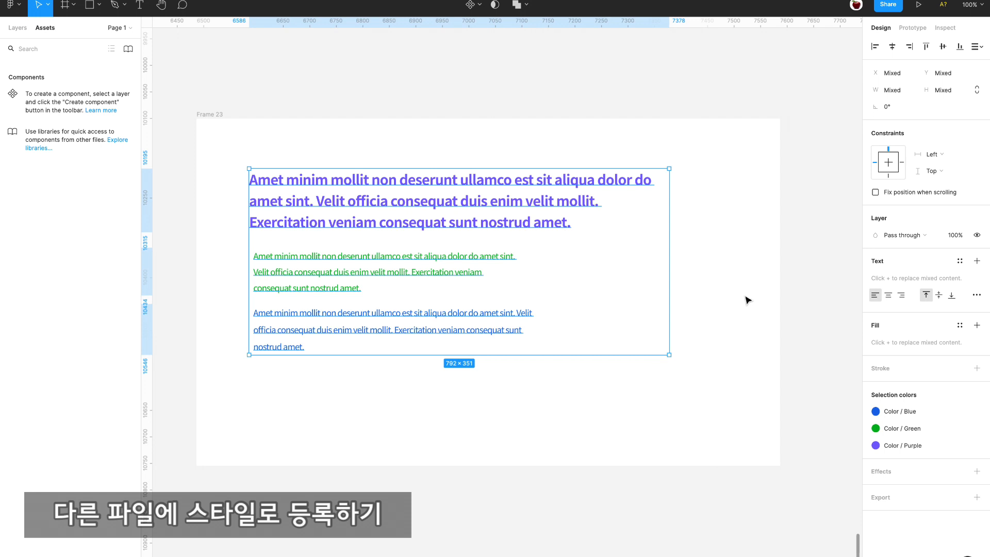
scroll(748, 300, left, 1)
key(ctrl+c)
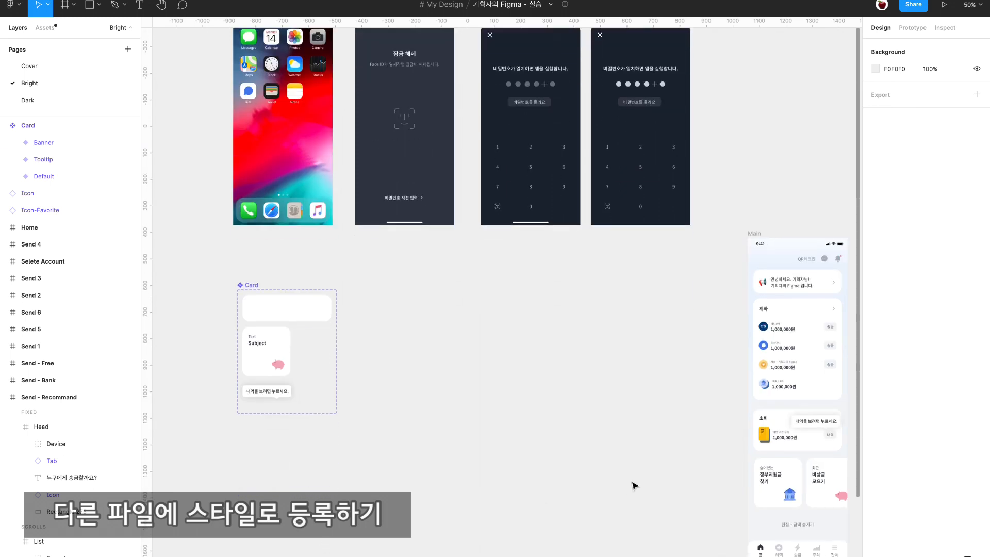
scroll(635, 485, down, 3)
key(ctrl+v)
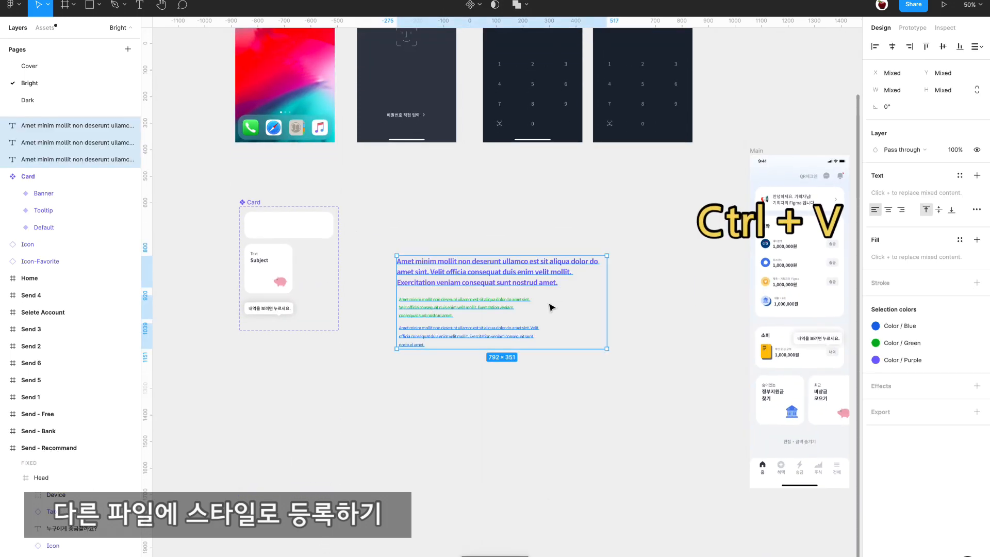
drag(595, 268, 685, 245)
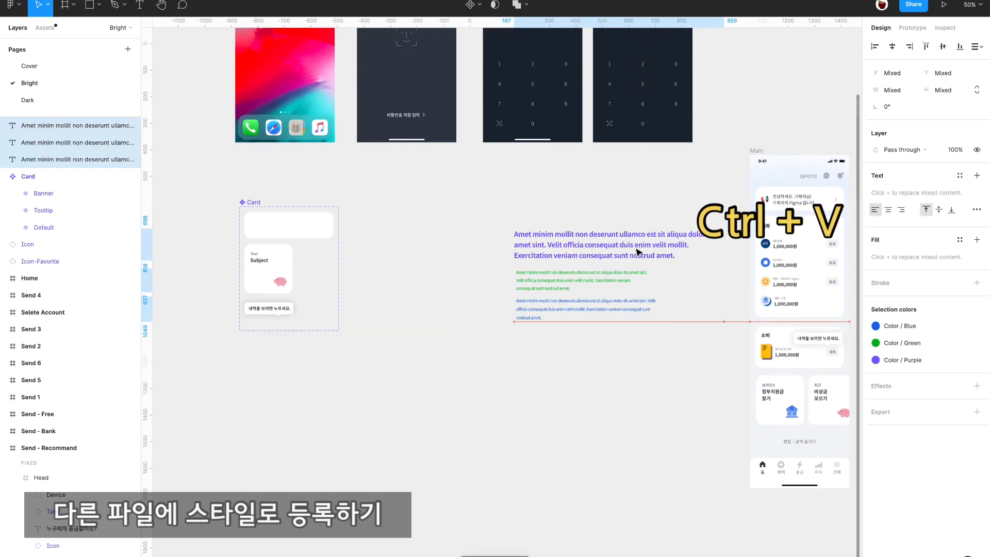
click(626, 384)
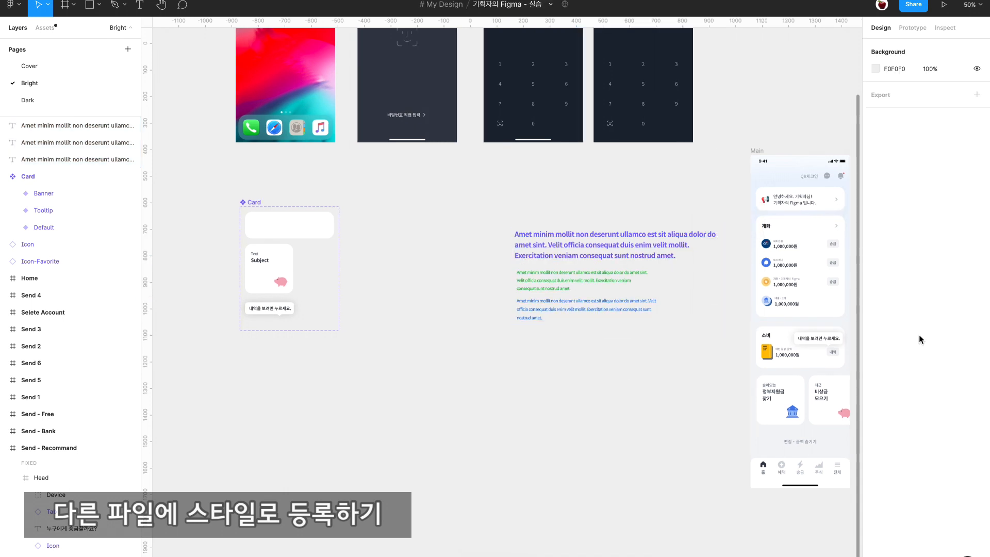
Move the definition of the purple paragraph's H3/Bold text style from the Youtube file into this file.
click(639, 242)
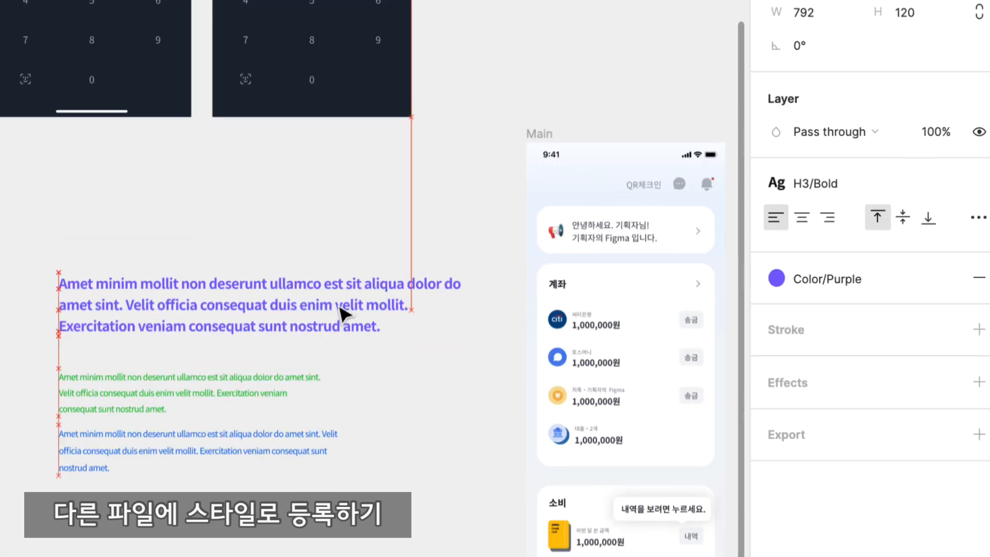
click(299, 392)
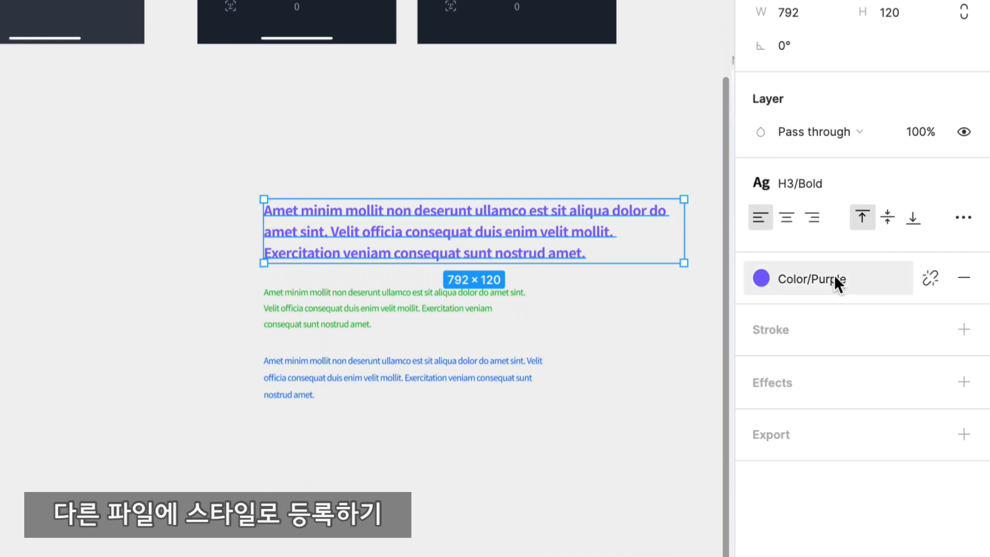
click(766, 187)
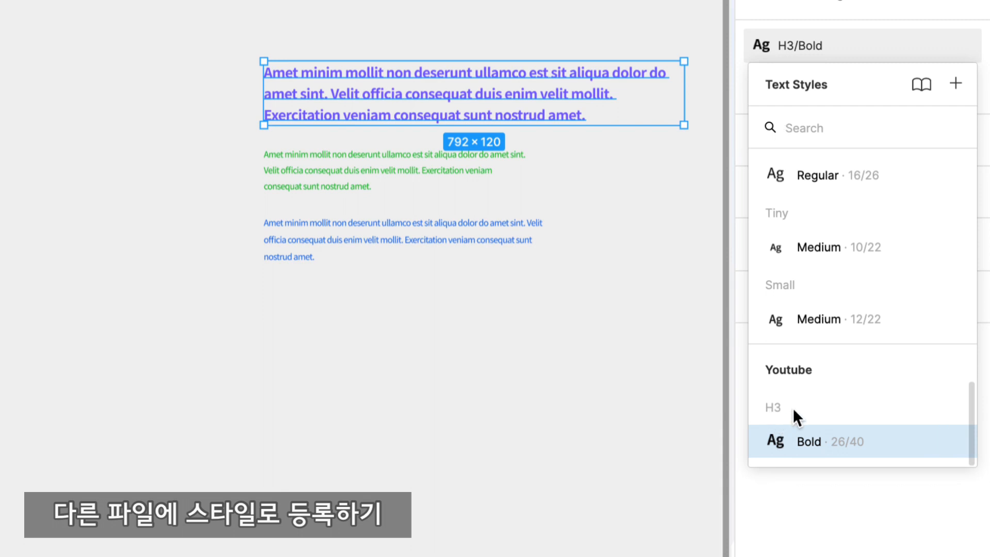
right_click(766, 446)
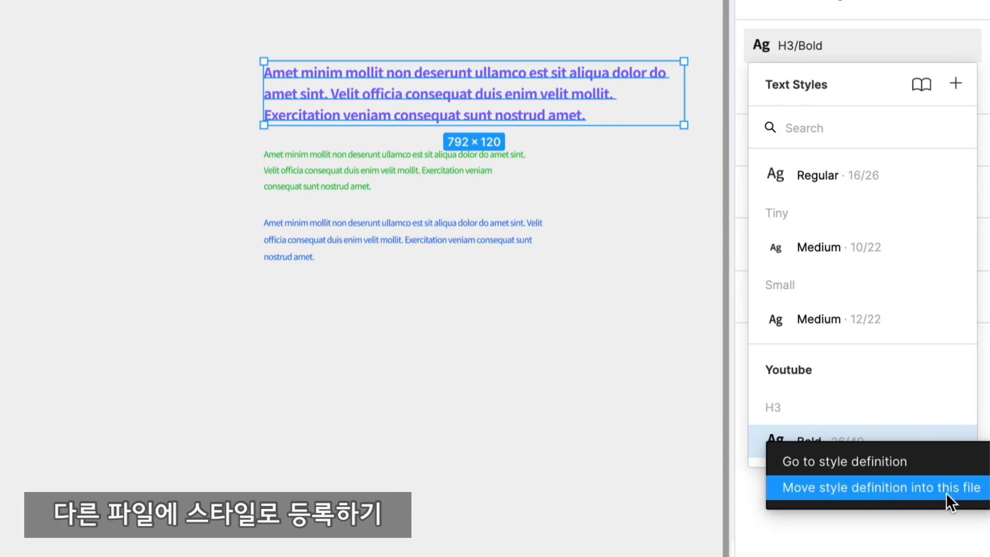
click(871, 489)
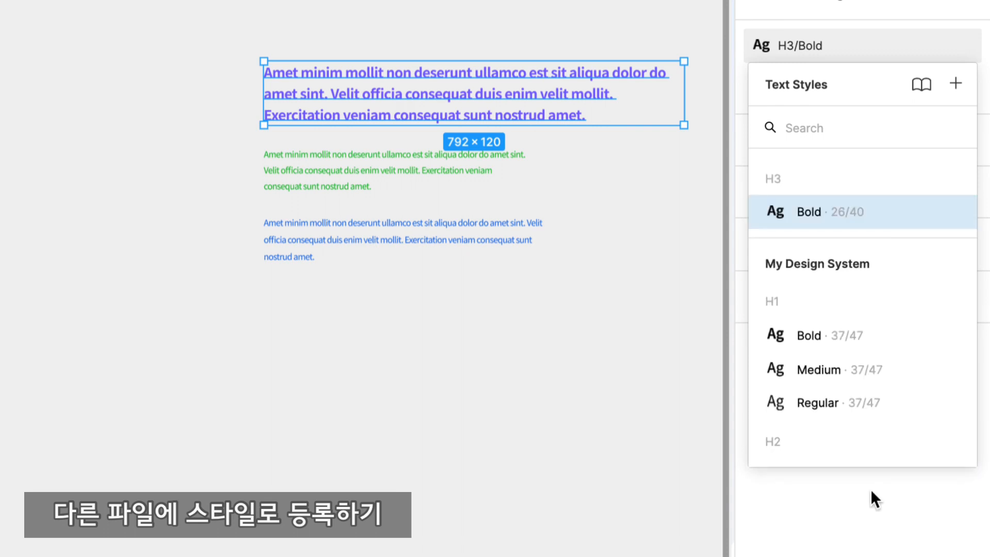
scroll(799, 189, up, 1)
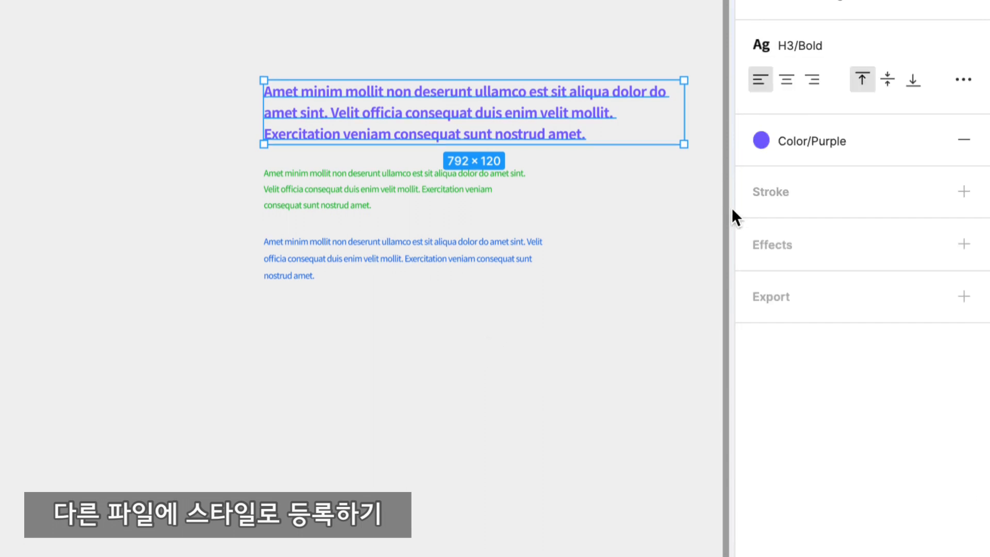
Move the definition of the purple paragraph's Color/Purple style from the Youtube file into this file.
click(876, 145)
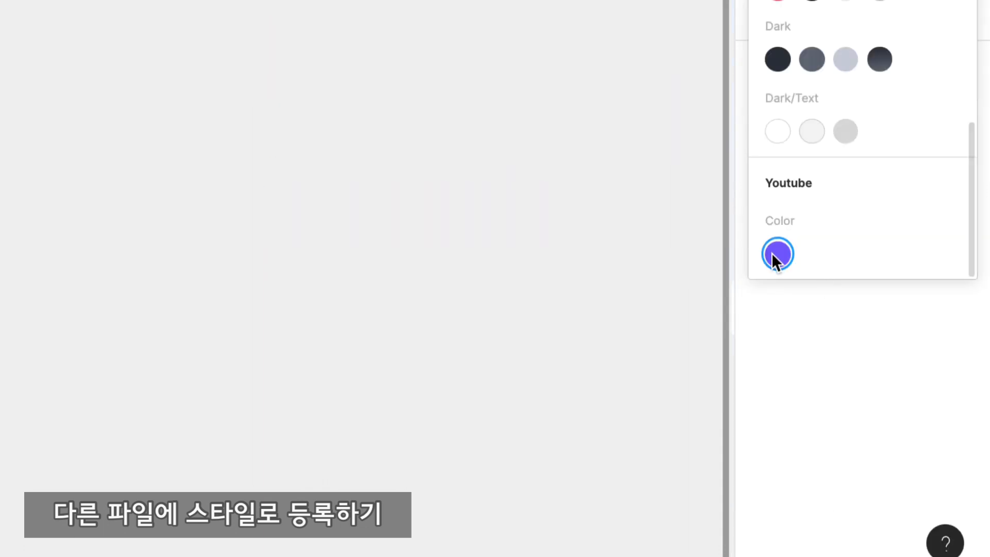
right_click(769, 252)
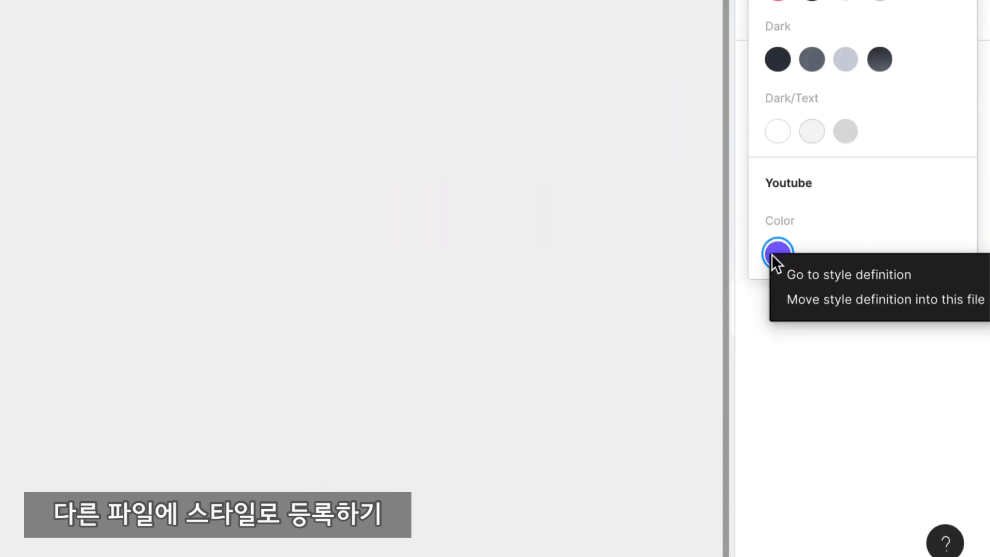
click(841, 300)
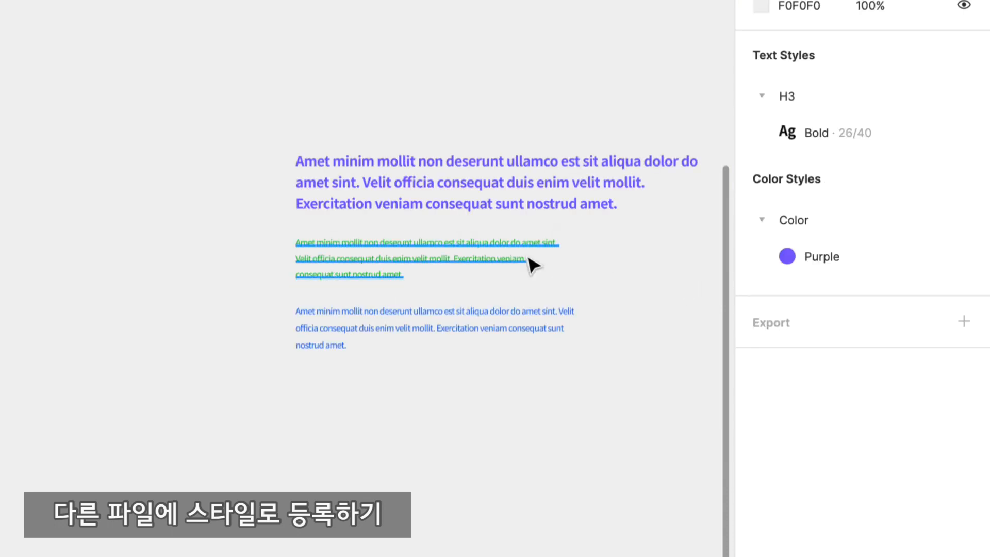
Move the definitions of the green paragraph's H4/Regulaer text style and Color/Green style from the Youtube file into this file.
click(535, 251)
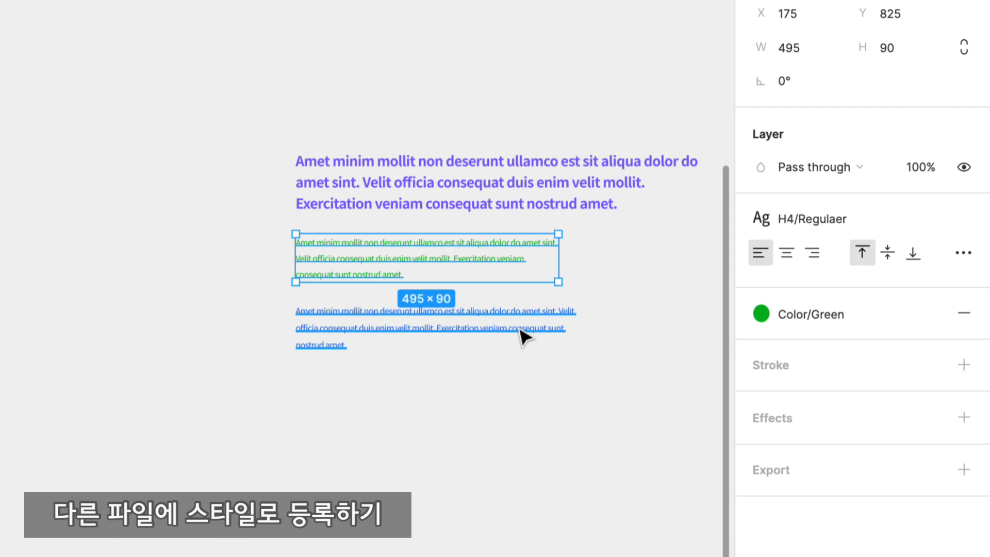
click(523, 334)
click(533, 258)
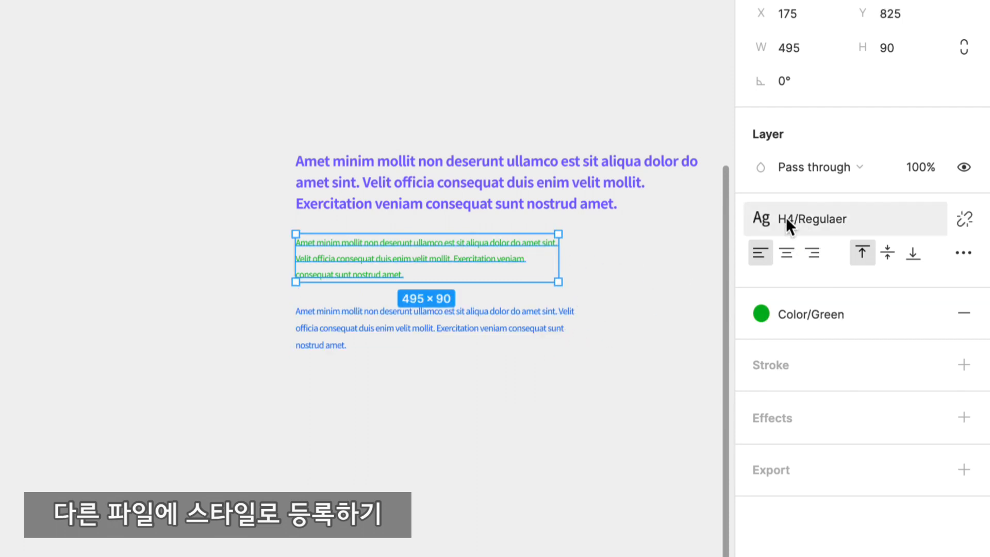
click(803, 218)
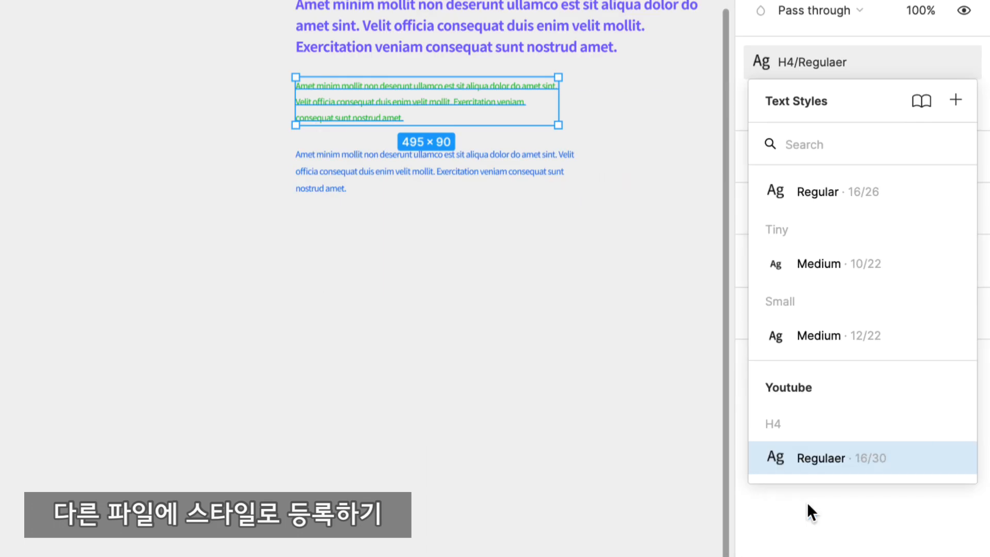
click(760, 313)
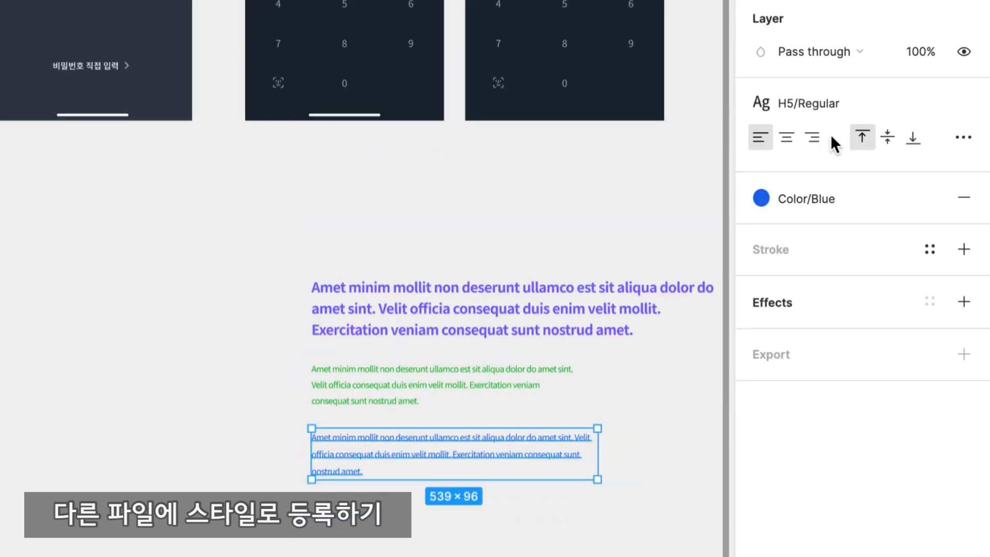
Move the definitions of the blue paragraph's H5/Regular text style and Color/Blue style from the Youtube file into this file.
click(812, 103)
right_click(775, 498)
click(804, 546)
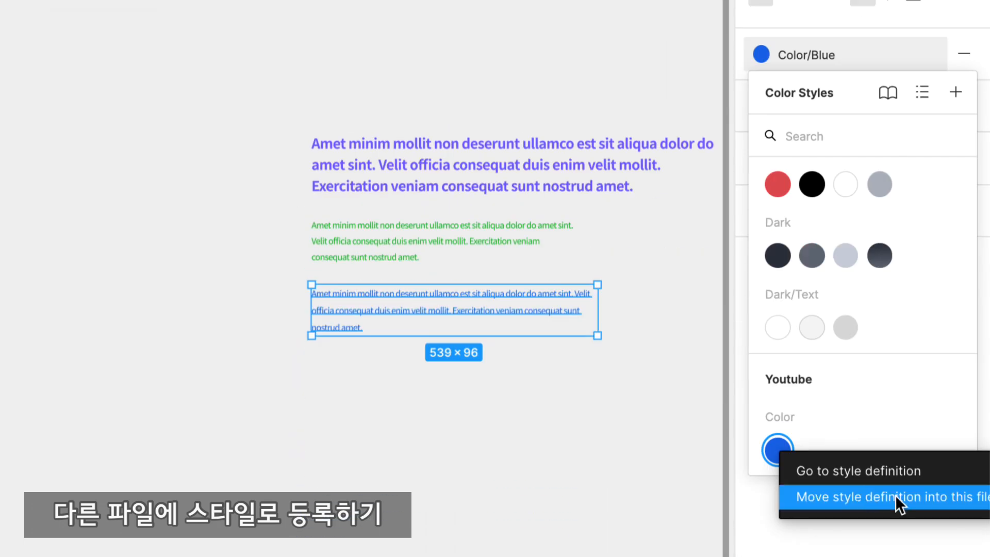
click(897, 504)
click(611, 471)
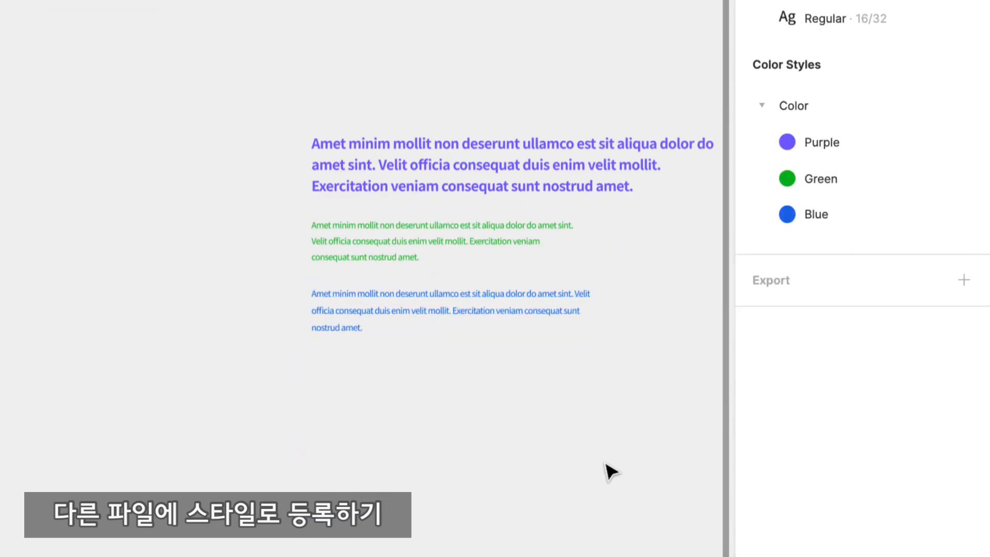
Rename the local text style Bold in the H3 group to Head.
scroll(606, 464, right, 3)
scroll(606, 464, up, 3)
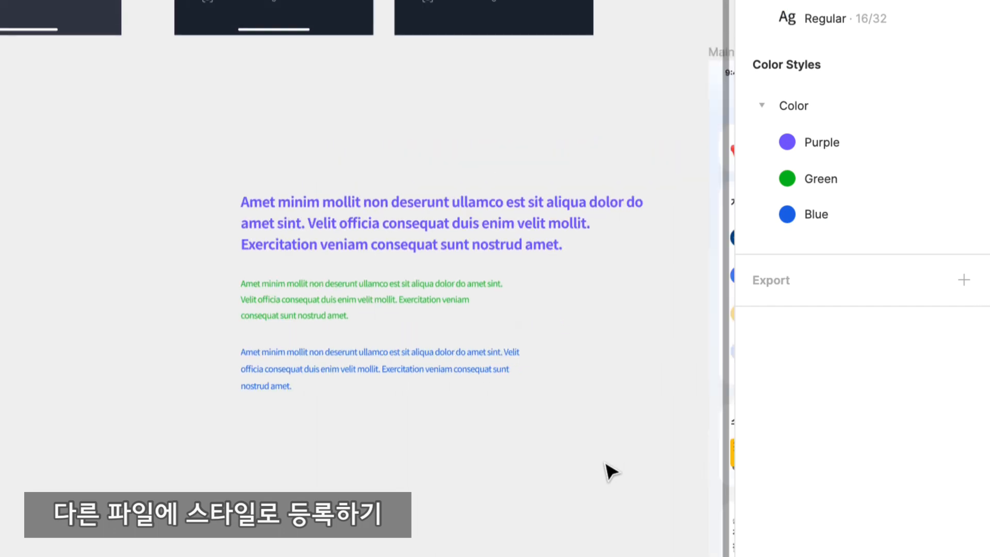
scroll(606, 464, down, 2)
scroll(606, 464, left, 2)
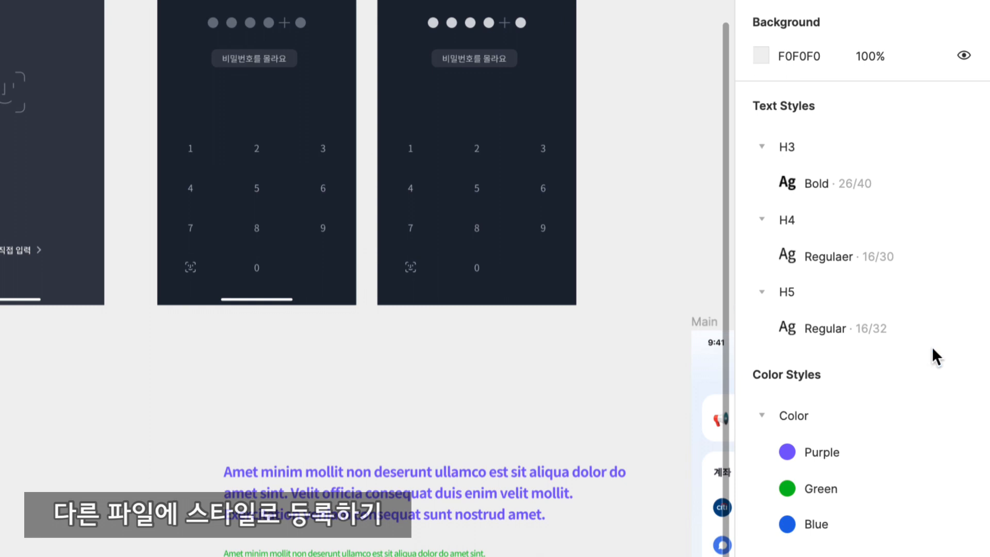
click(821, 182)
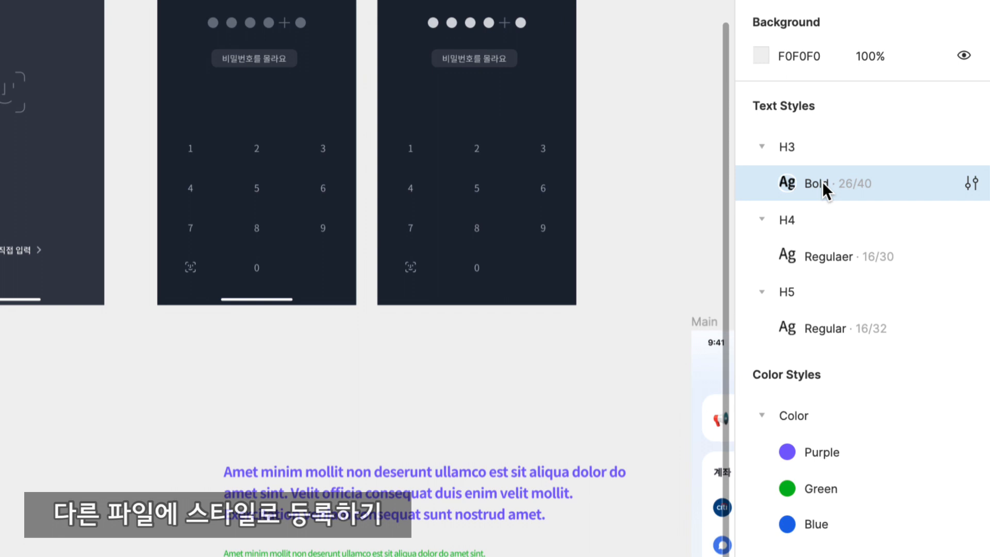
right_click(823, 186)
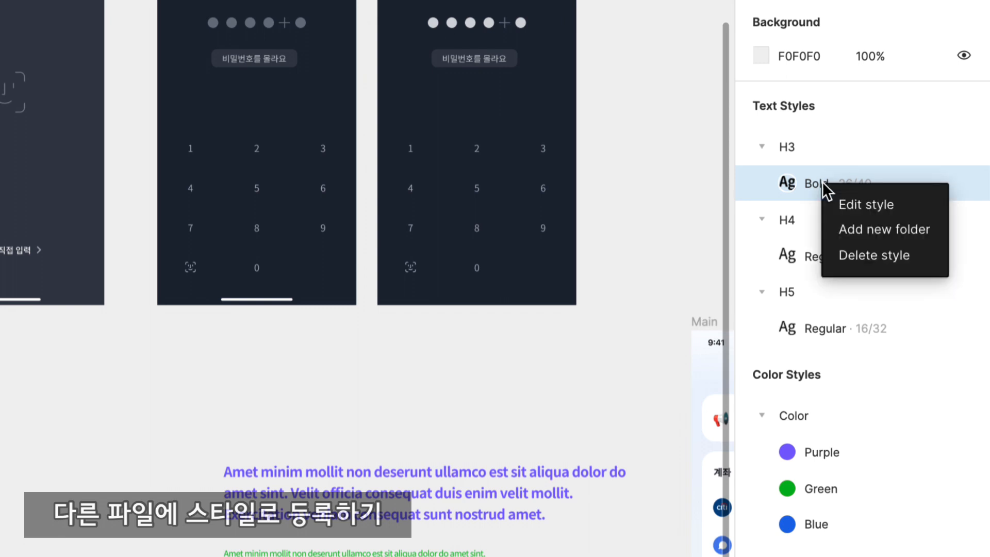
click(875, 206)
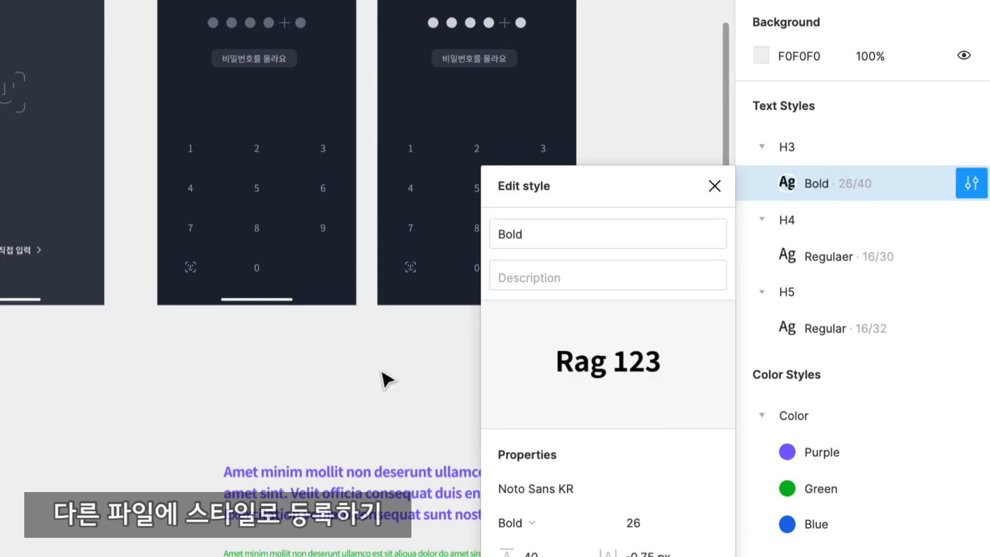
click(569, 235)
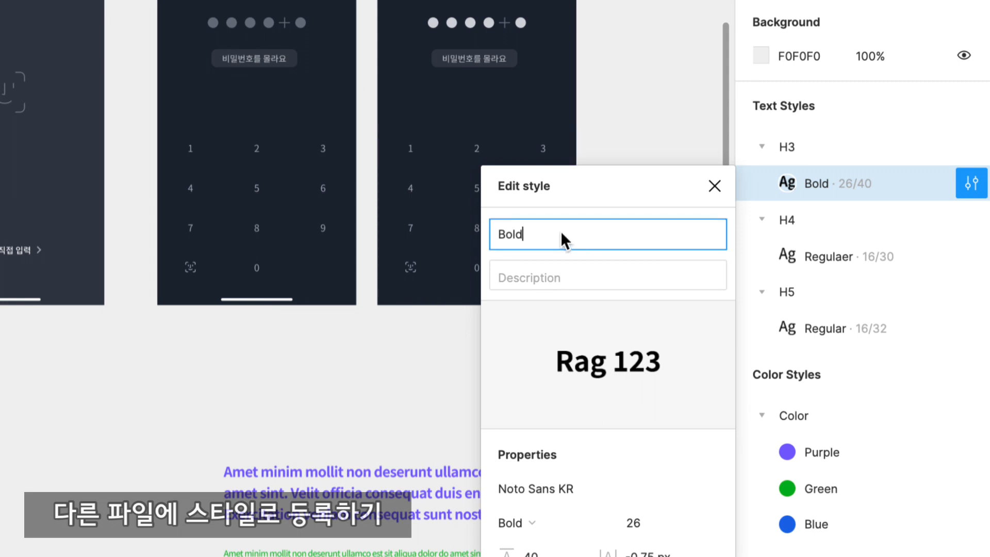
key(BackSpace)
key(BackSpace)
key(BackSpace)
key(BackSpace)
text(Head)
click(714, 186)
Correct the name of the green paragraph's H4 text style from Regulaer to Regular.
scroll(642, 312, down, 8)
click(456, 106)
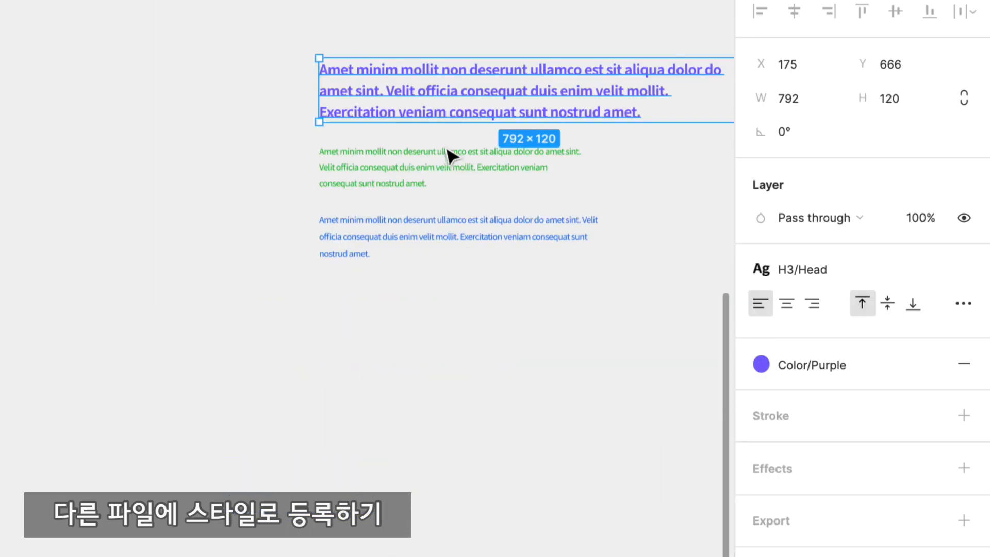
click(447, 158)
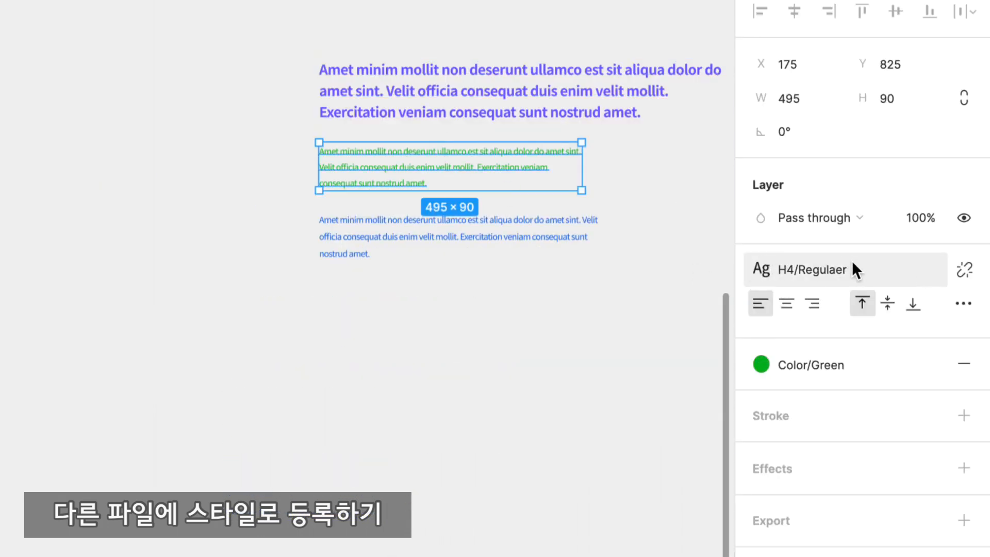
click(866, 266)
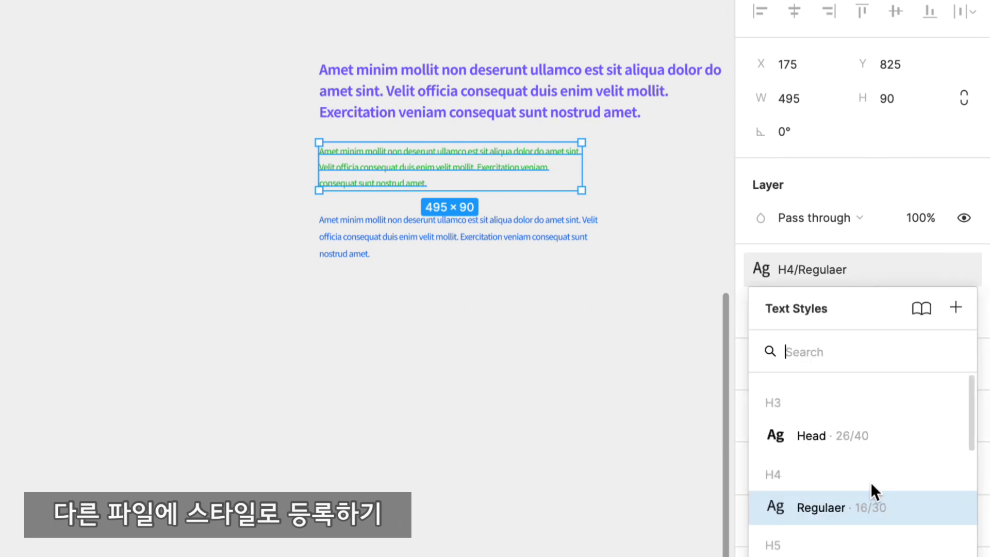
right_click(889, 503)
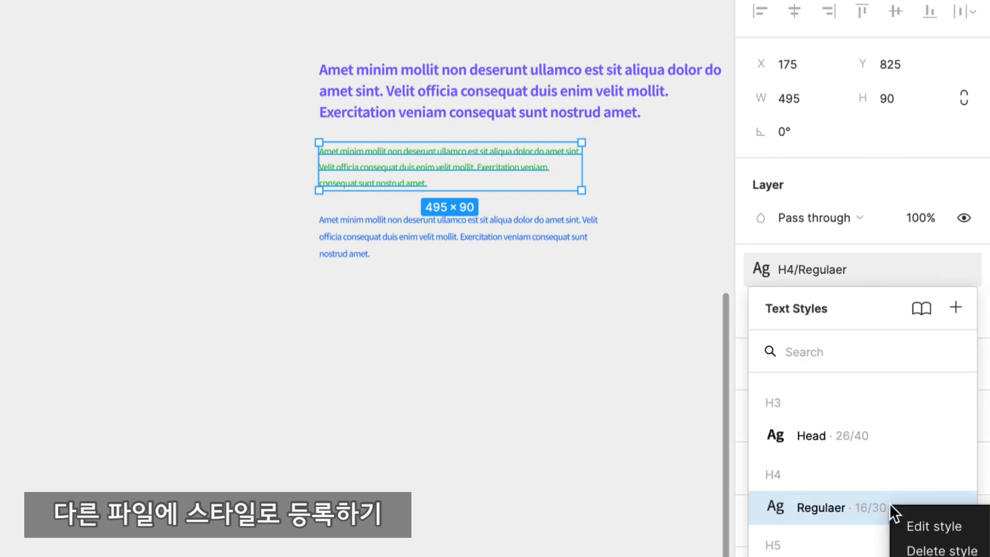
click(922, 528)
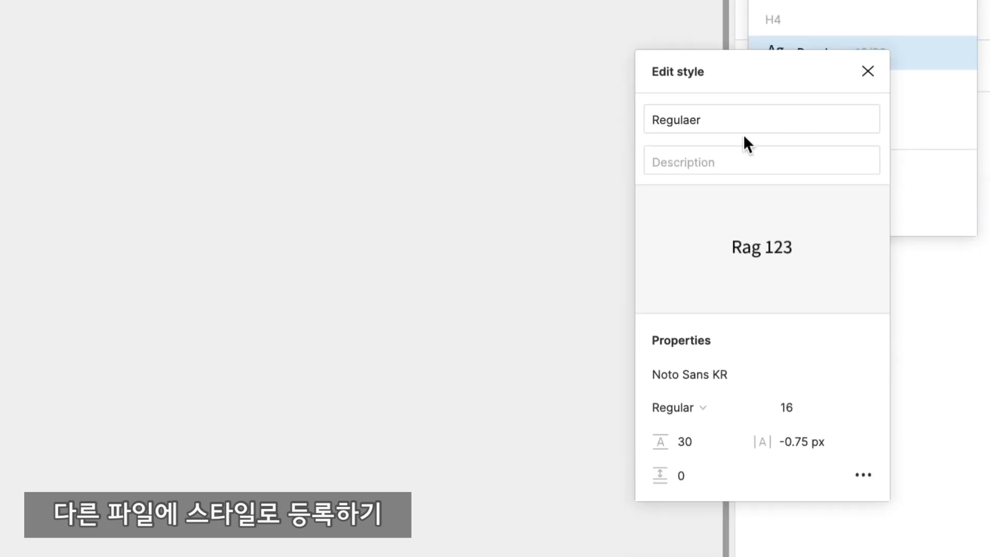
click(691, 113)
key(Right)
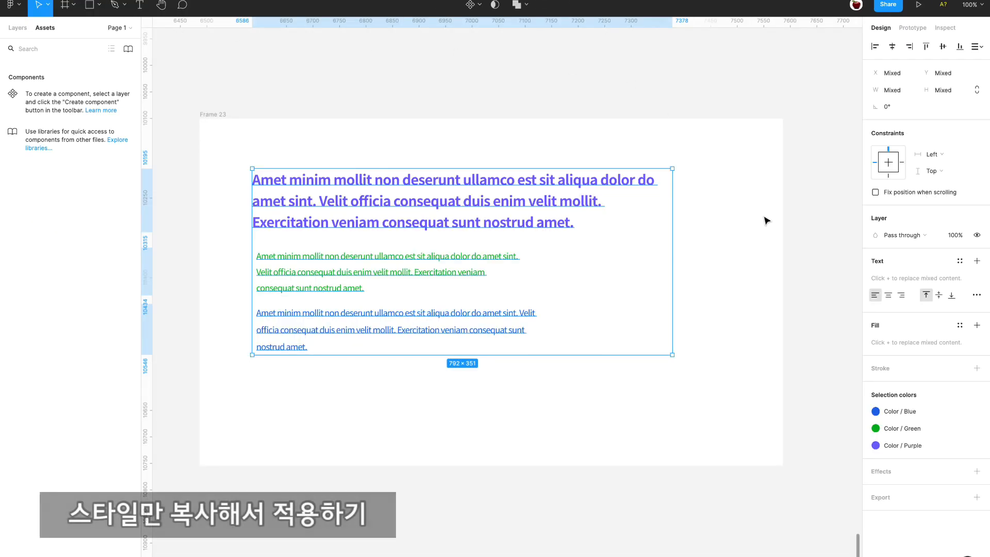
Copy the properties of the purple paragraph in Frame 23 of the Youtube file.
click(777, 222)
scroll(777, 223, left, 2)
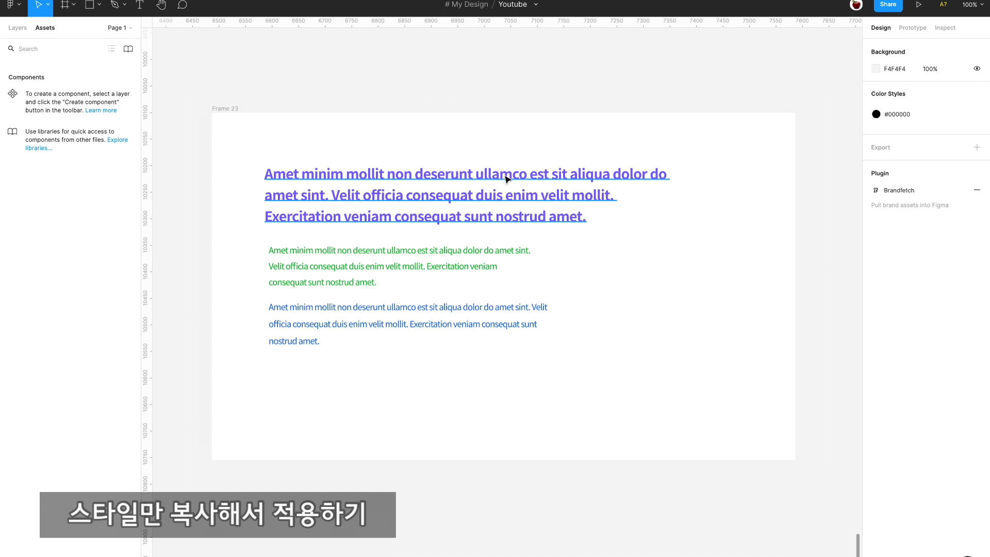
scroll(507, 179, right, 1)
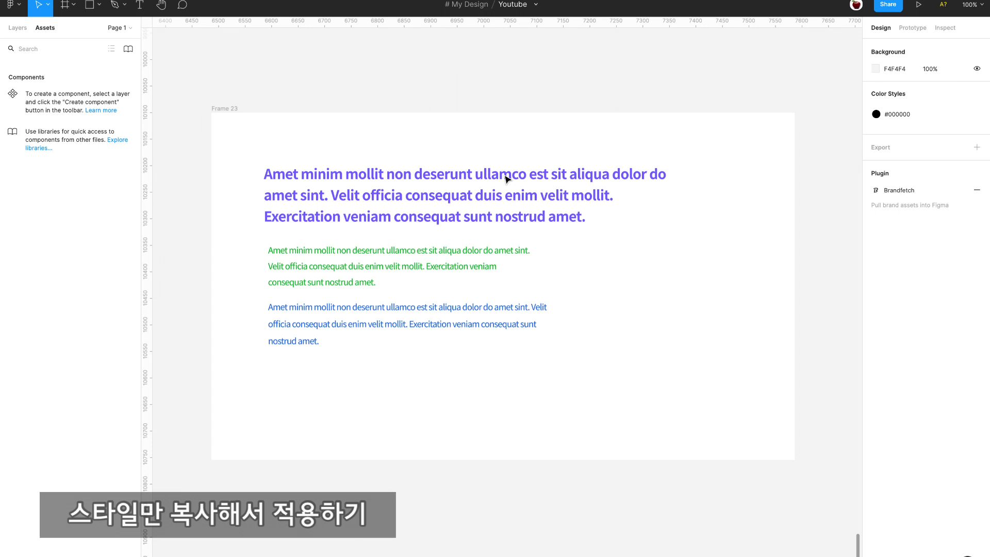
click(507, 179)
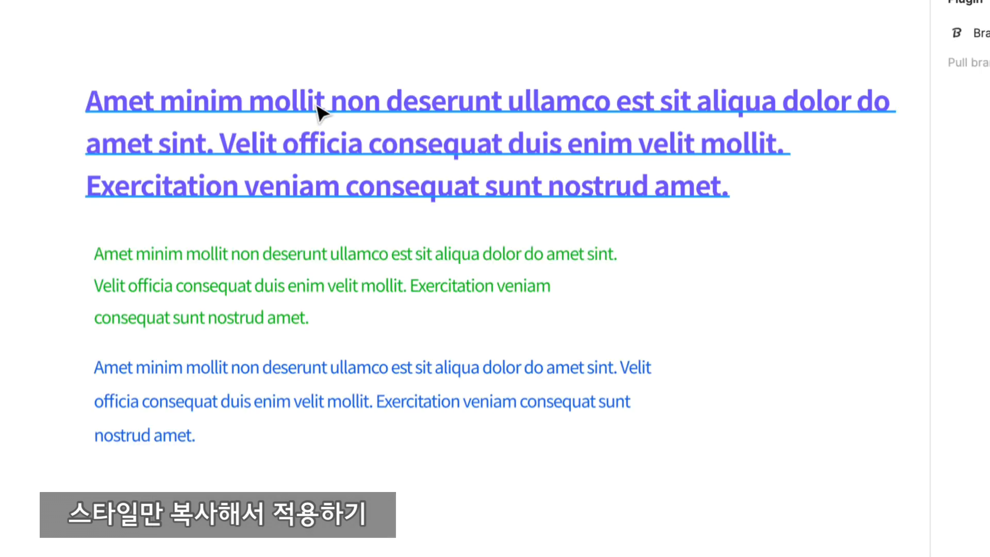
click(318, 108)
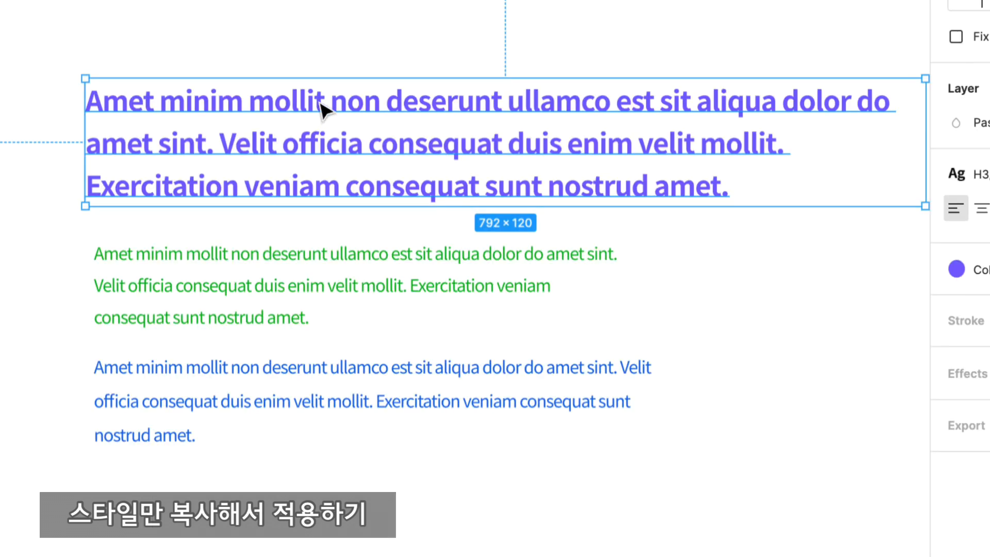
right_click(319, 106)
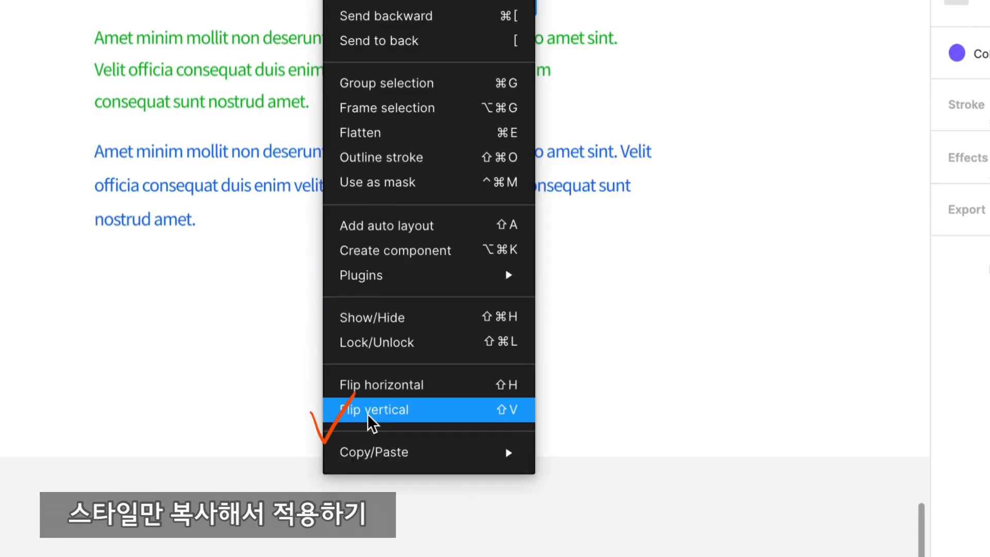
mouse_move(355, 451)
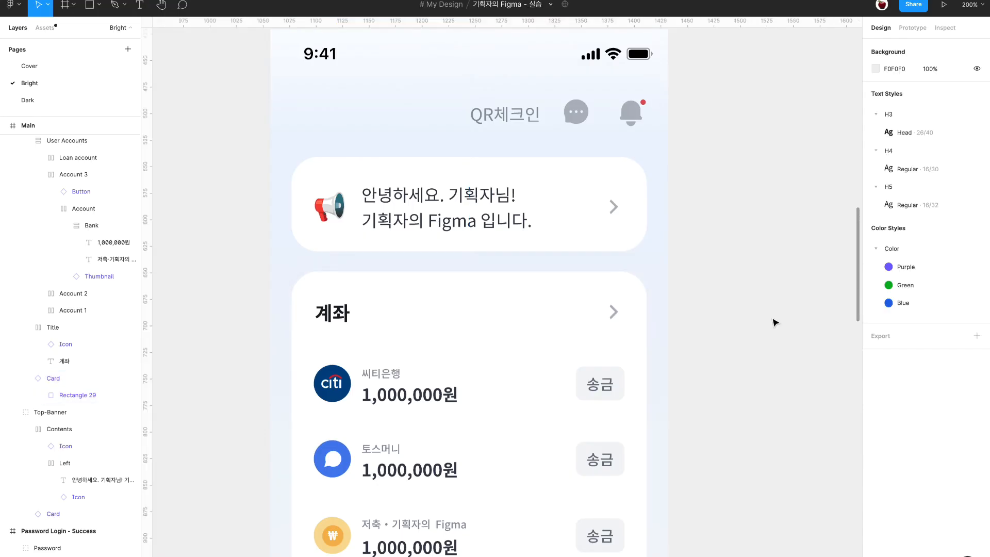
Paste the copied properties onto the 계좌 title on the Main screen of the practice file's Bright page.
click(340, 319)
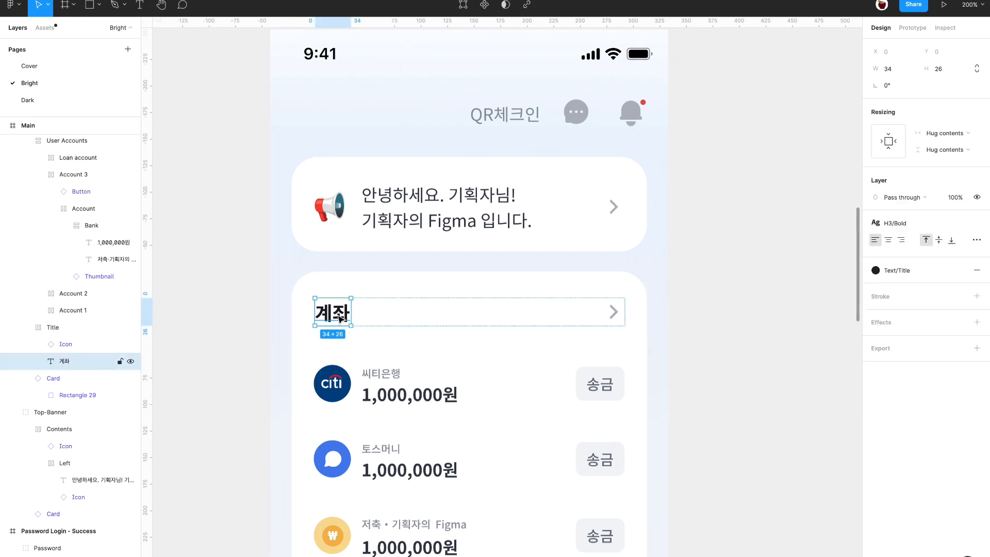
right_click(344, 319)
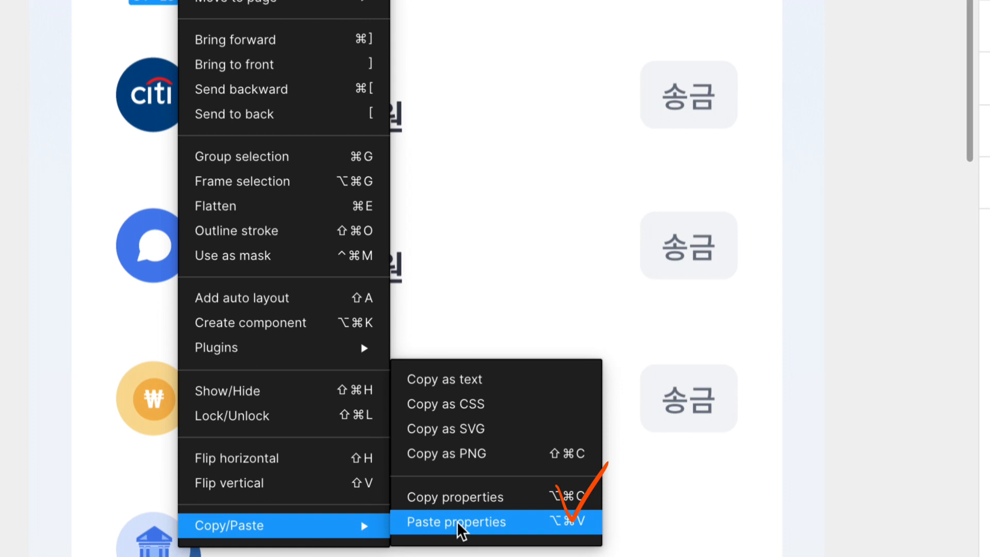
click(461, 531)
scroll(131, 196, up, 4)
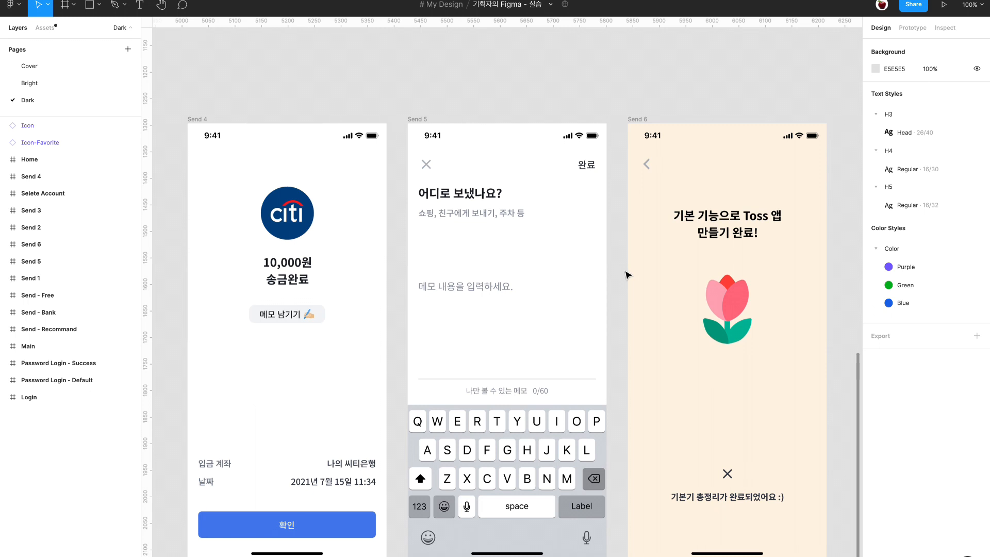
Replace the memo placeholder in Send 5's text field on the Dark page with the blue paragraph copied from the Youtube file.
double_click(496, 296)
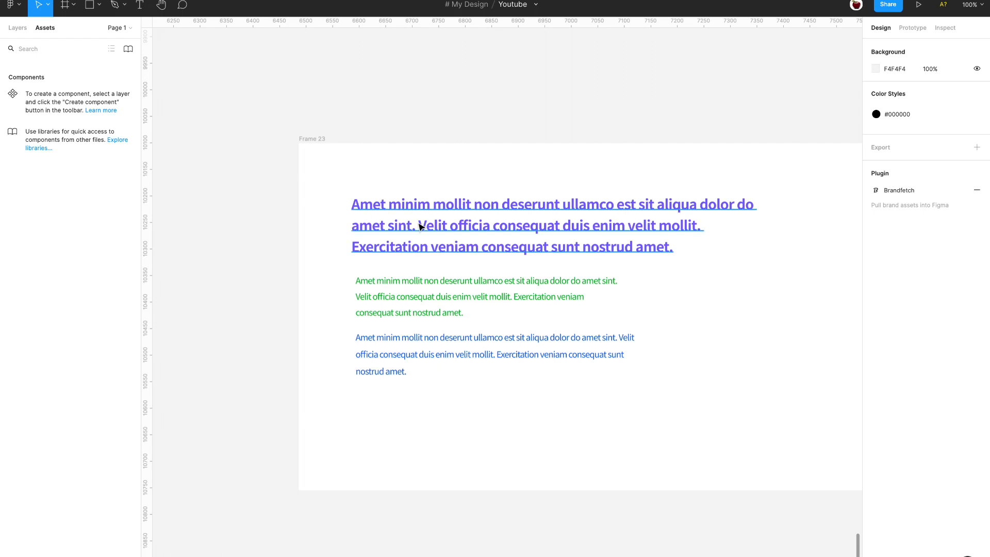
key(ctrl+plus)
key(ctrl+minus)
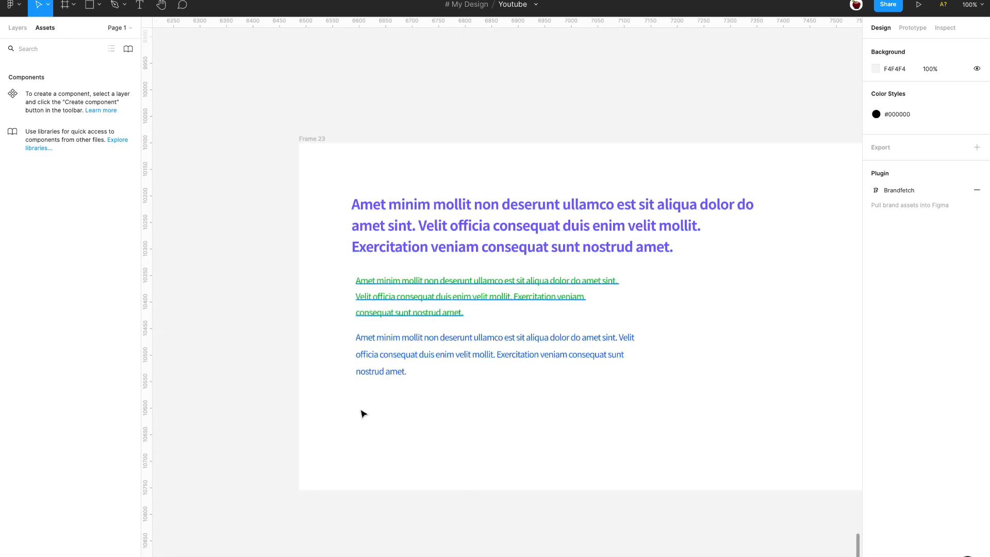
scroll(651, 338, right, 2)
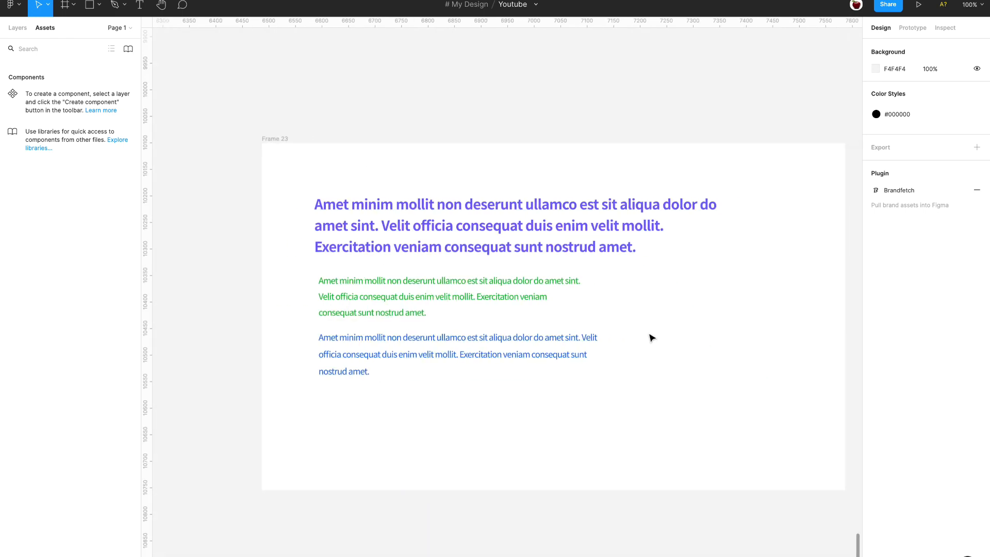
double_click(448, 338)
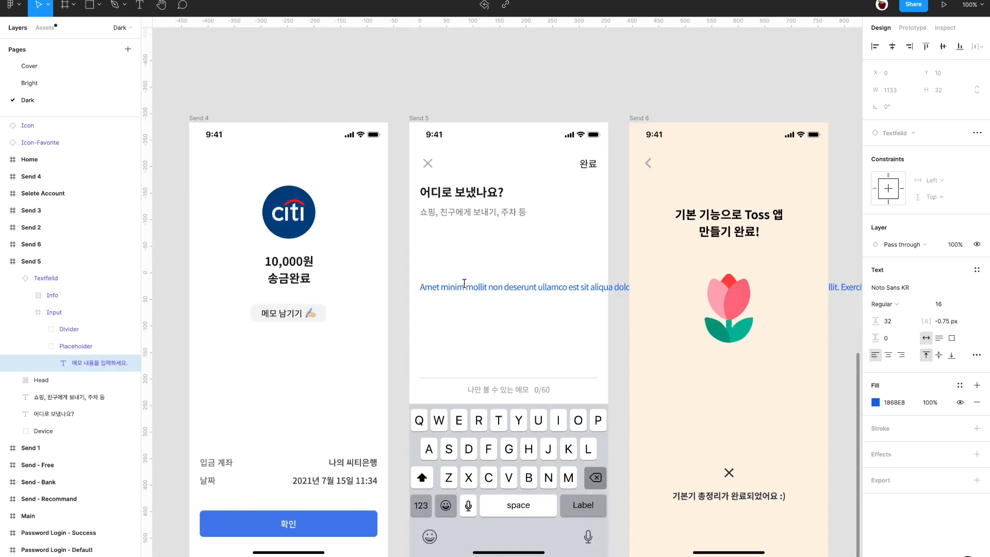
click(650, 67)
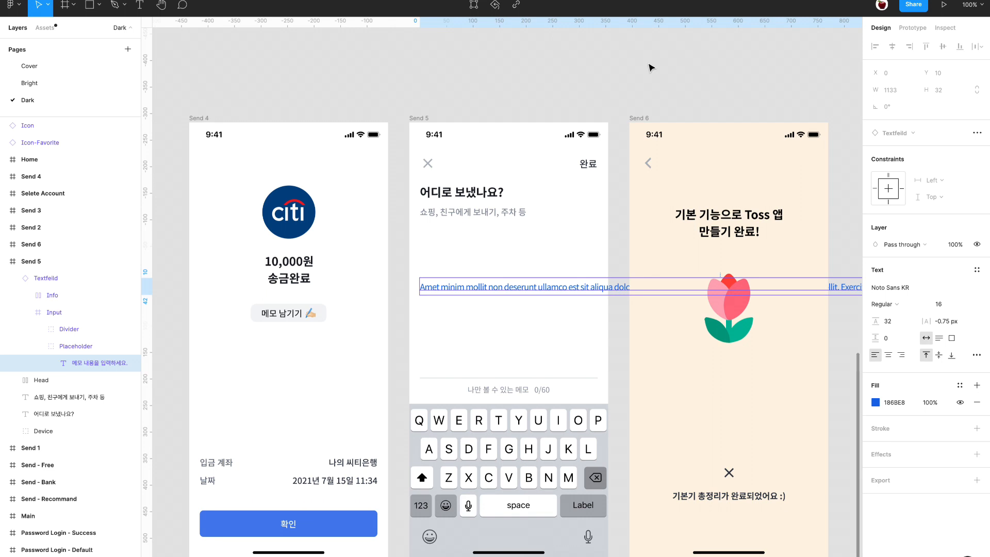
click(650, 68)
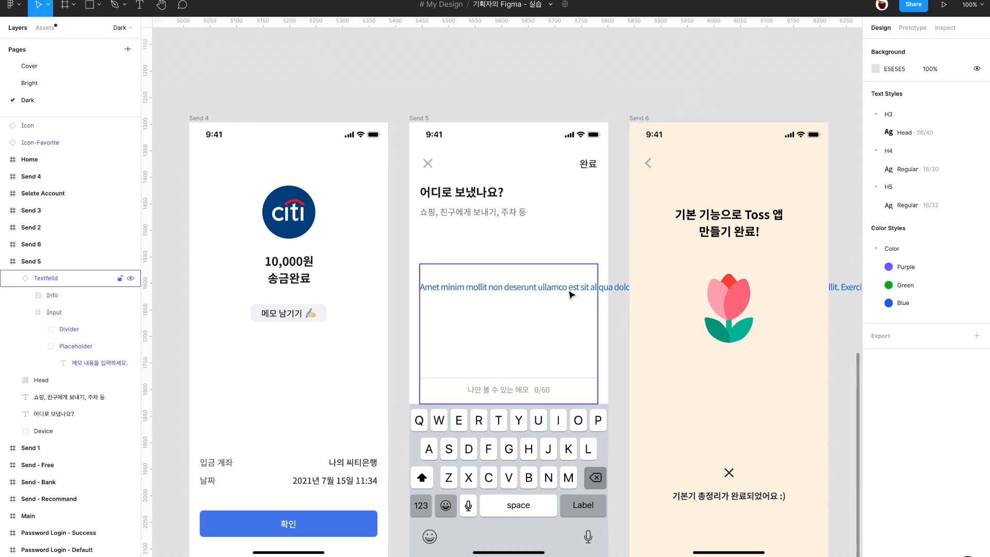
Select the pasted placeholder text in Send 5's text field to examine its font and fill properties.
click(508, 292)
double_click(507, 293)
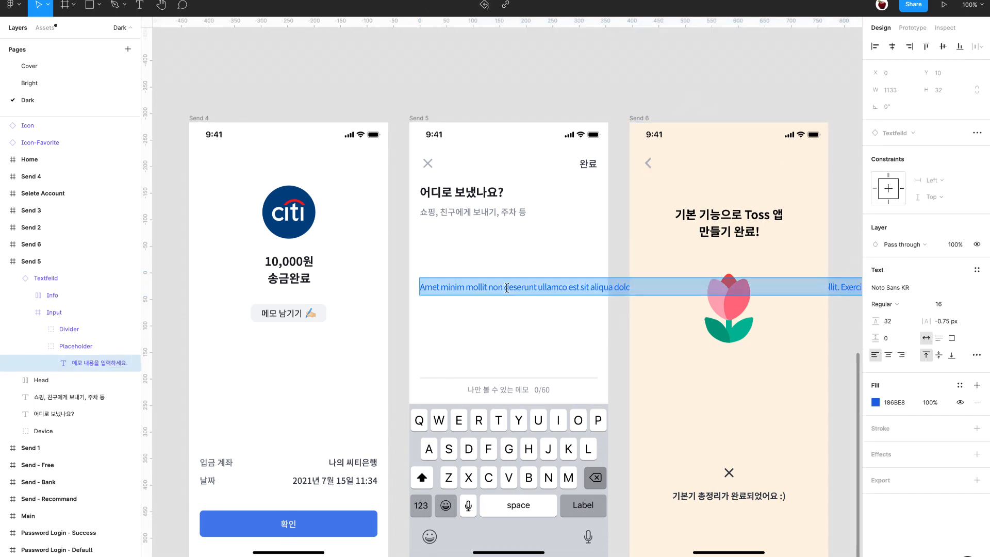
key(Escape)
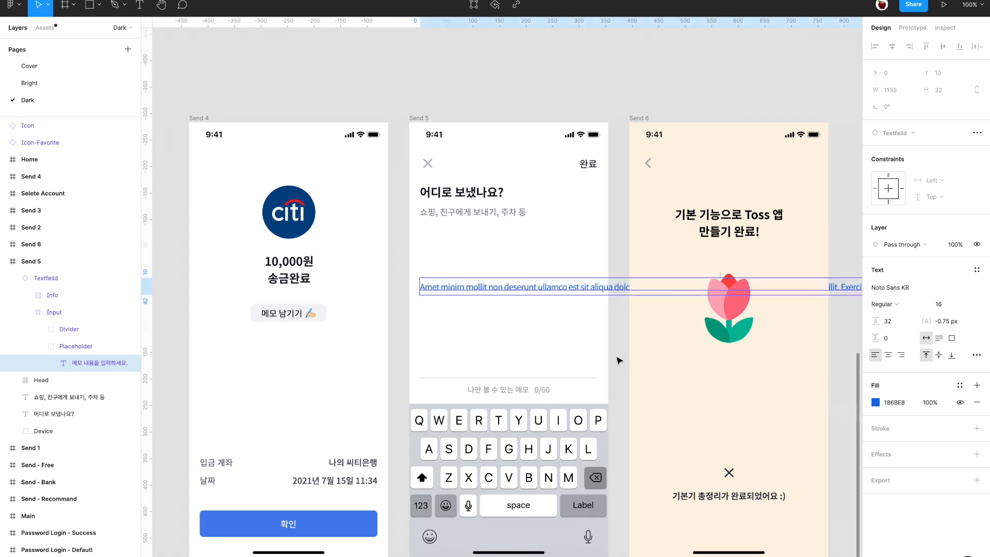
Undo the blue paragraph pasted into Send 5's text field, and copy the purple paragraph in the Youtube file as text.
key(ctrl+z)
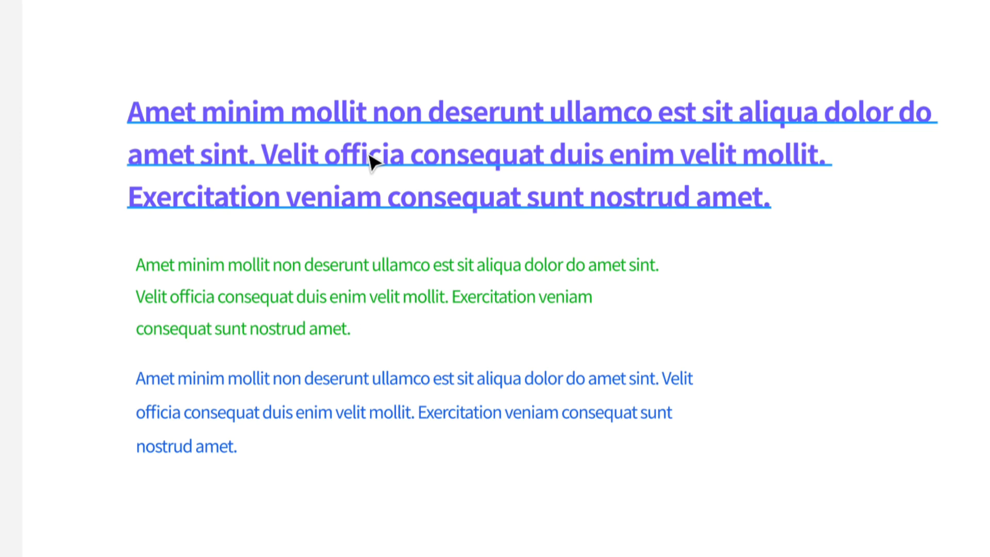
click(432, 226)
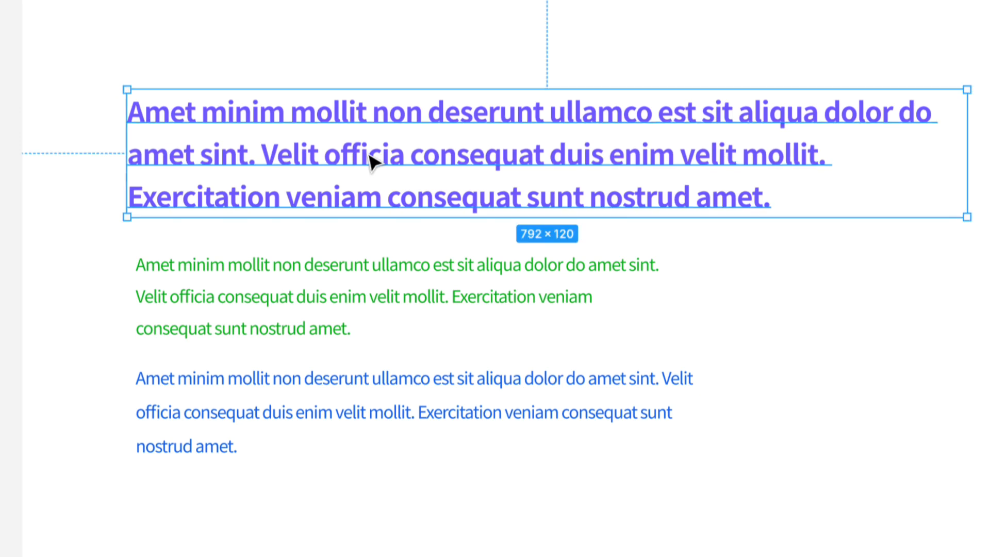
right_click(224, 114)
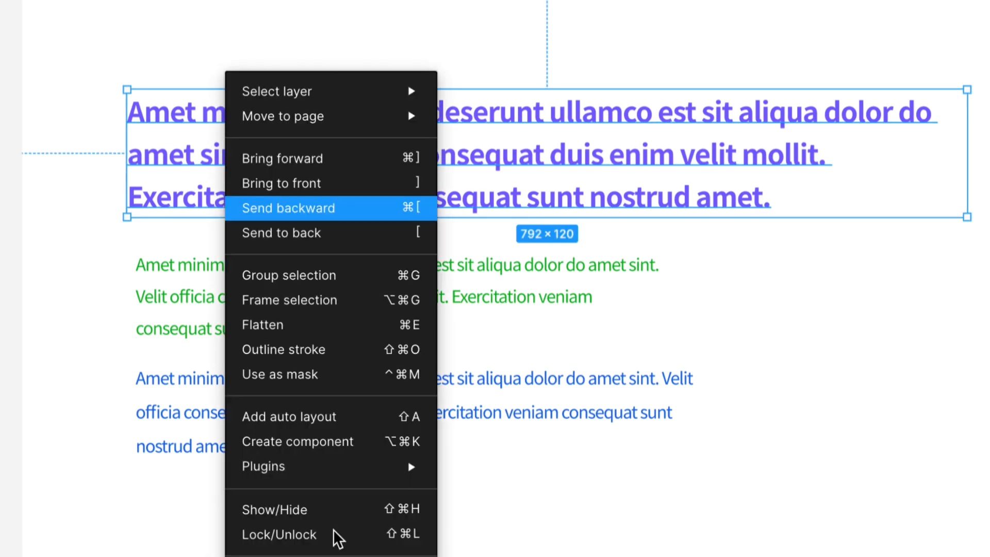
mouse_move(280, 552)
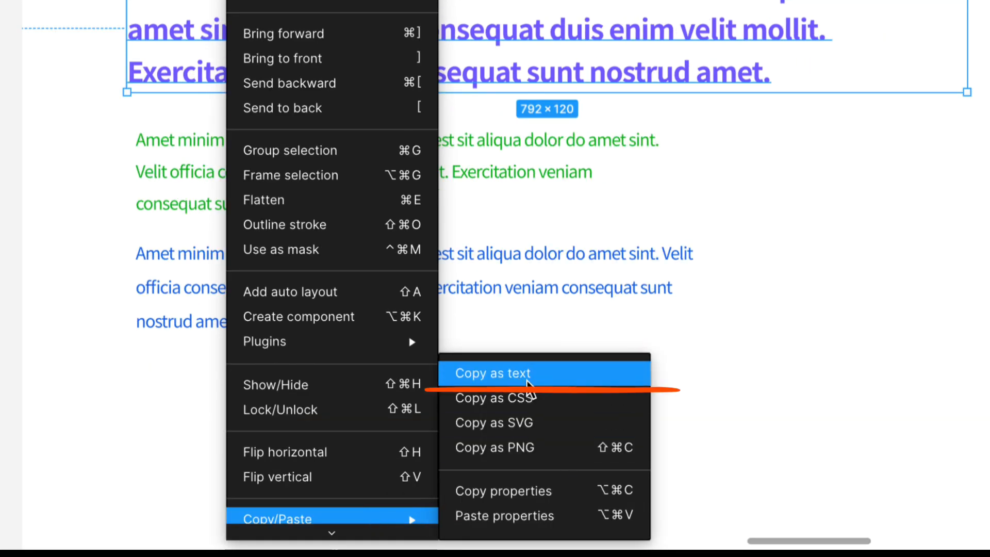
click(528, 386)
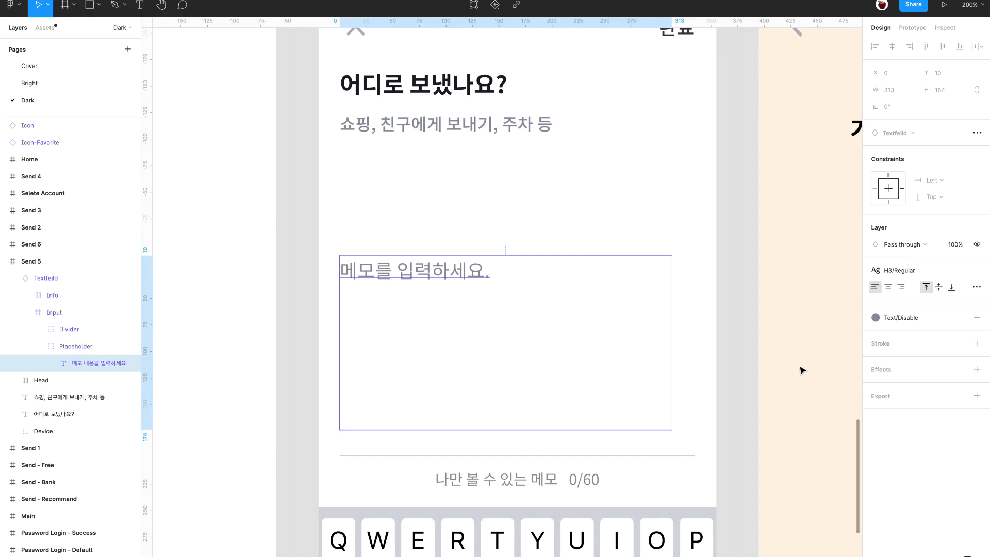
Replace the memo placeholder in Send 5's text field with the copied plain text, keeping the placeholder's own style.
click(750, 360)
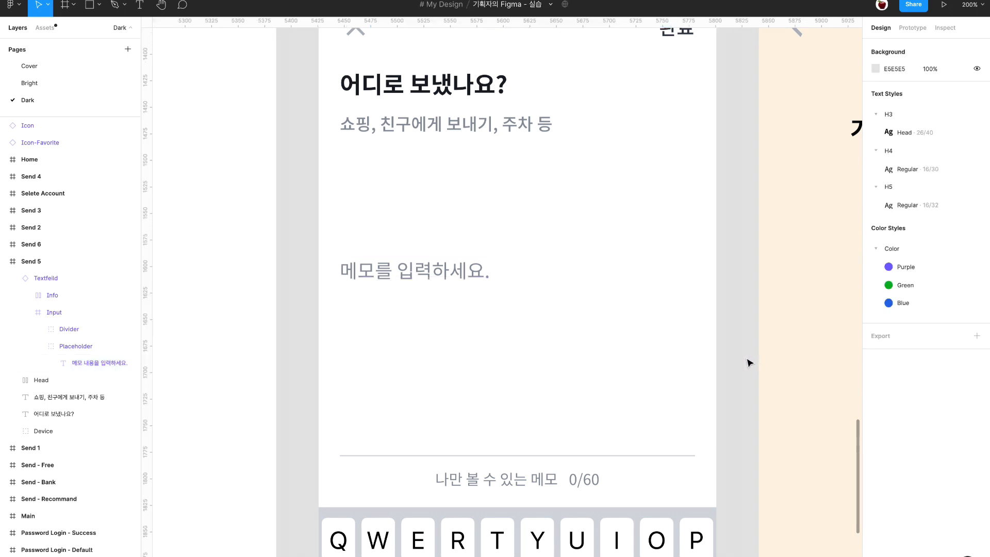
double_click(469, 282)
double_click(466, 279)
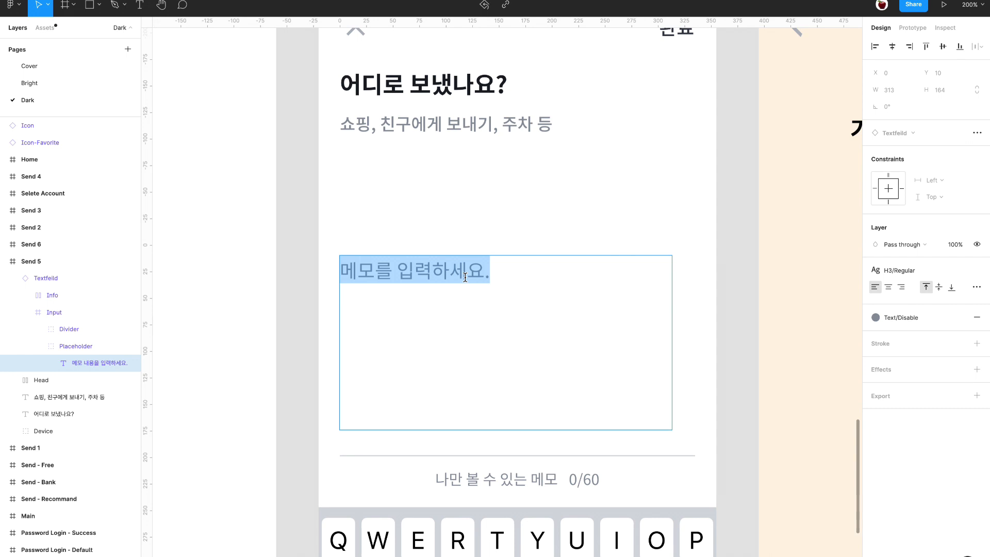
key(ctrl+v)
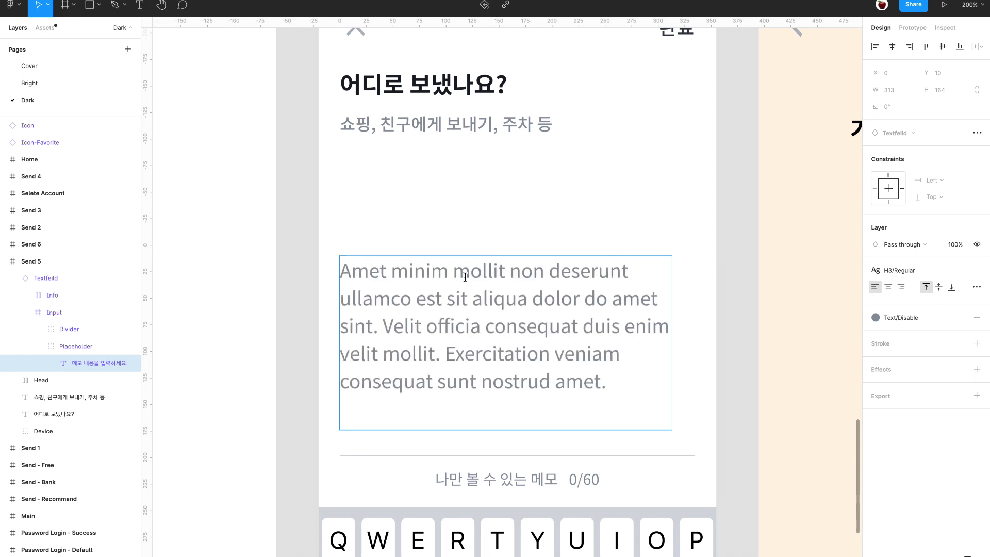
key(Escape)
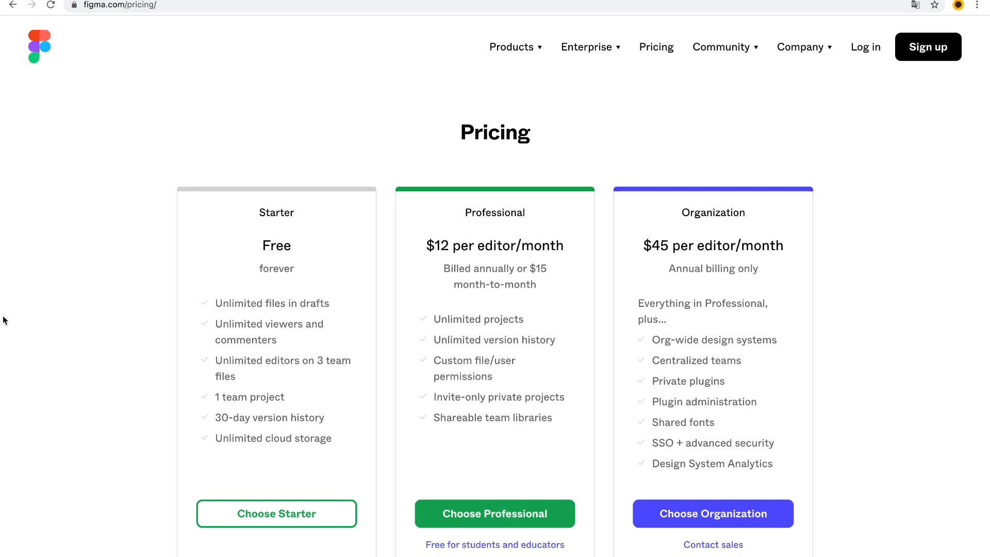
Examine the Starter plan's price, file and viewer limits, and version history on the figma.com pricing page.
drag(261, 246, 301, 249)
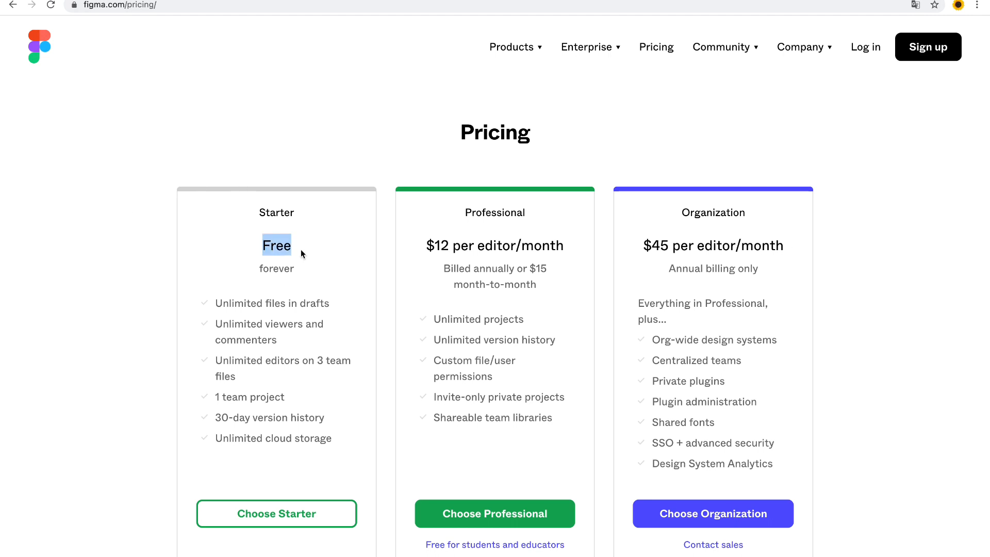
click(227, 313)
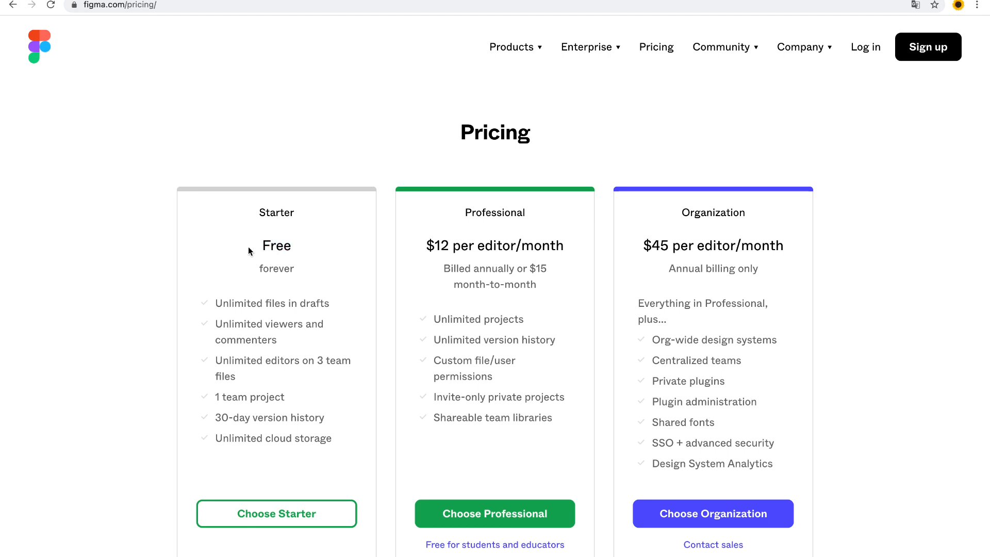
scroll(224, 249, down, 1)
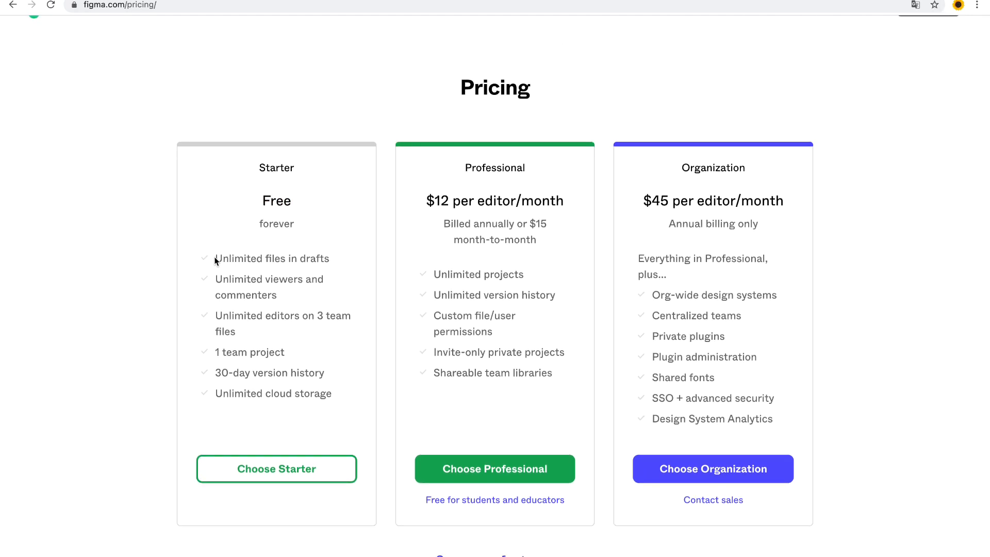
drag(215, 258, 339, 264)
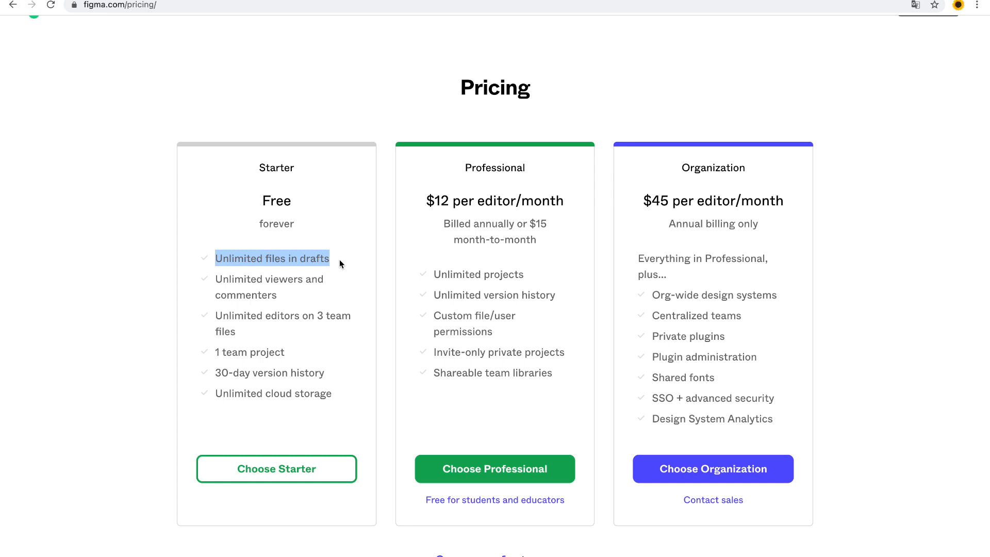
double_click(283, 279)
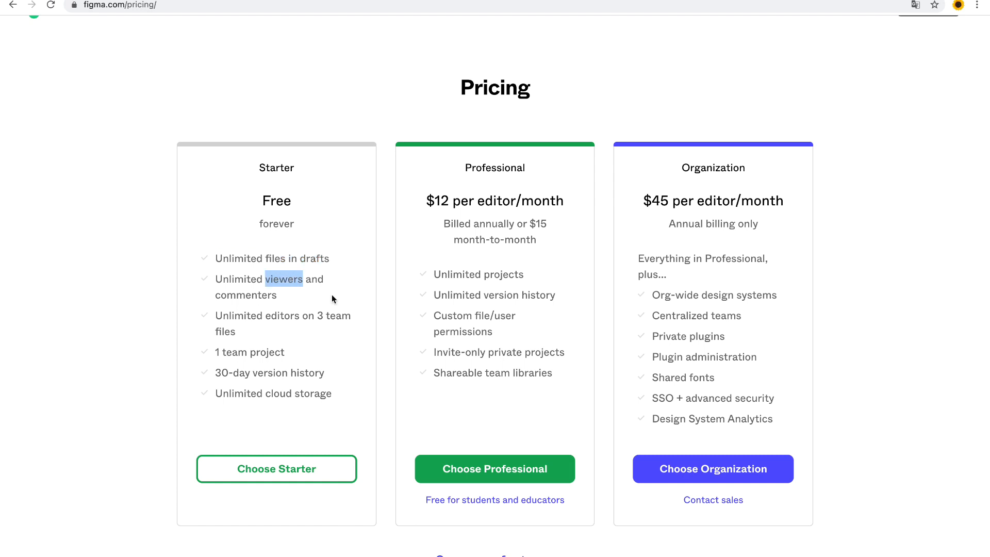
click(332, 296)
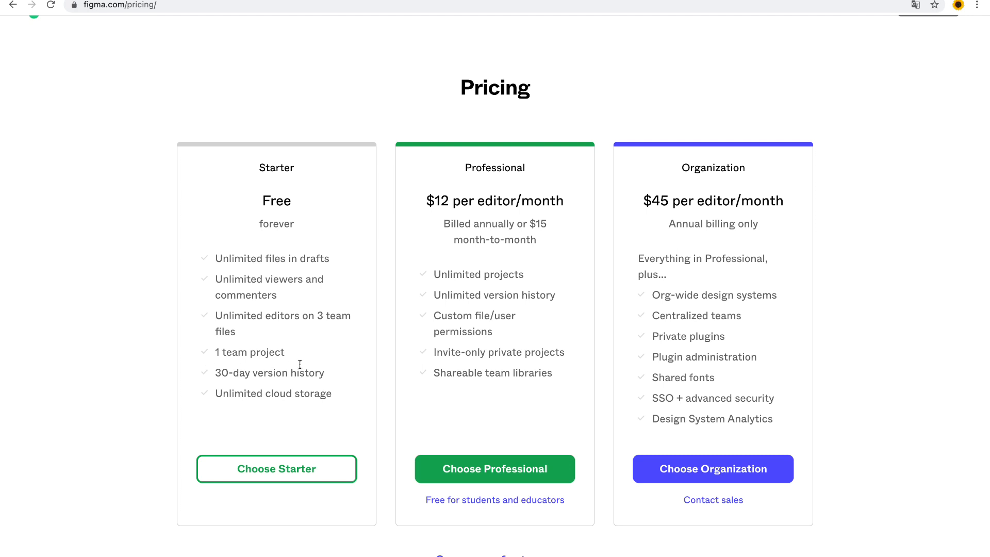
scroll(211, 377, up, 1)
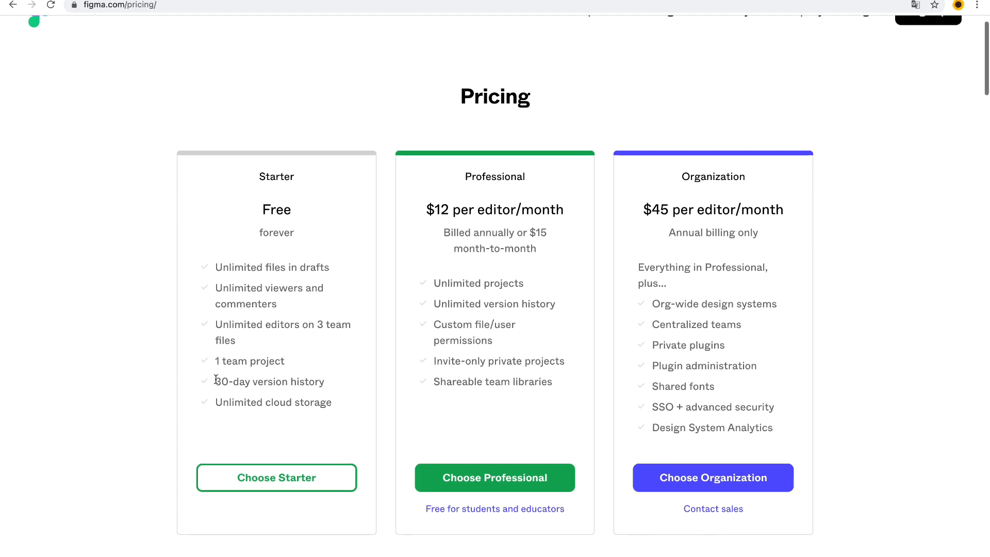
drag(214, 379, 328, 389)
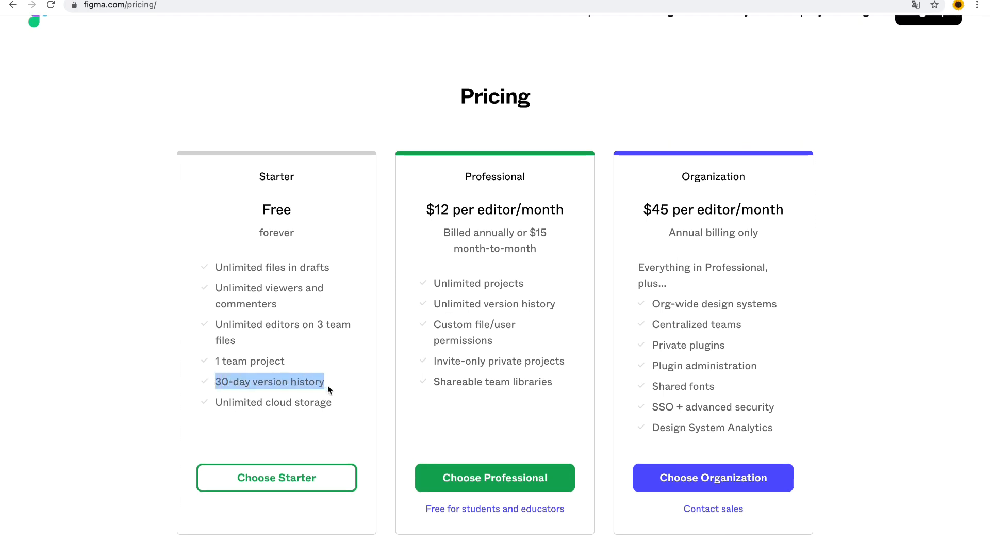
scroll(355, 398, down, 1)
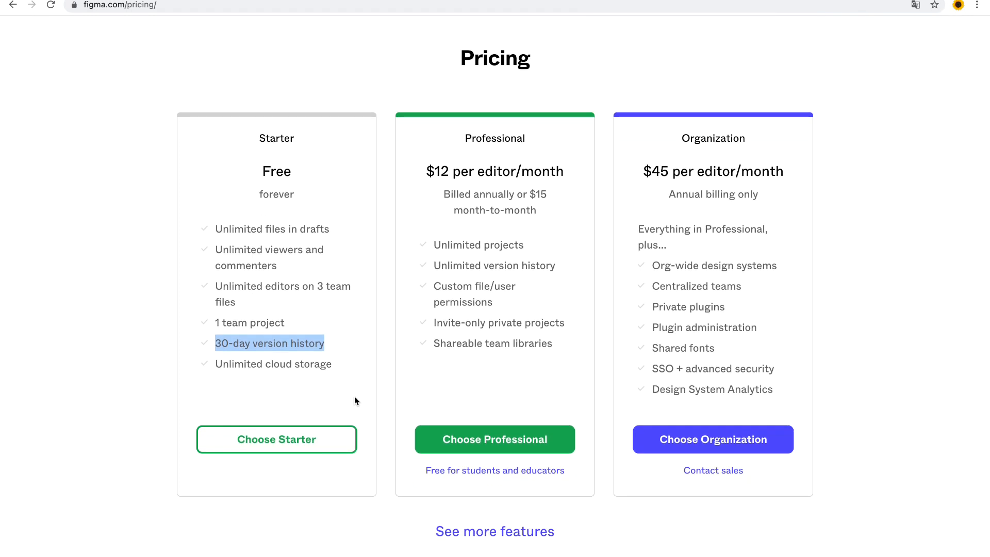
click(203, 407)
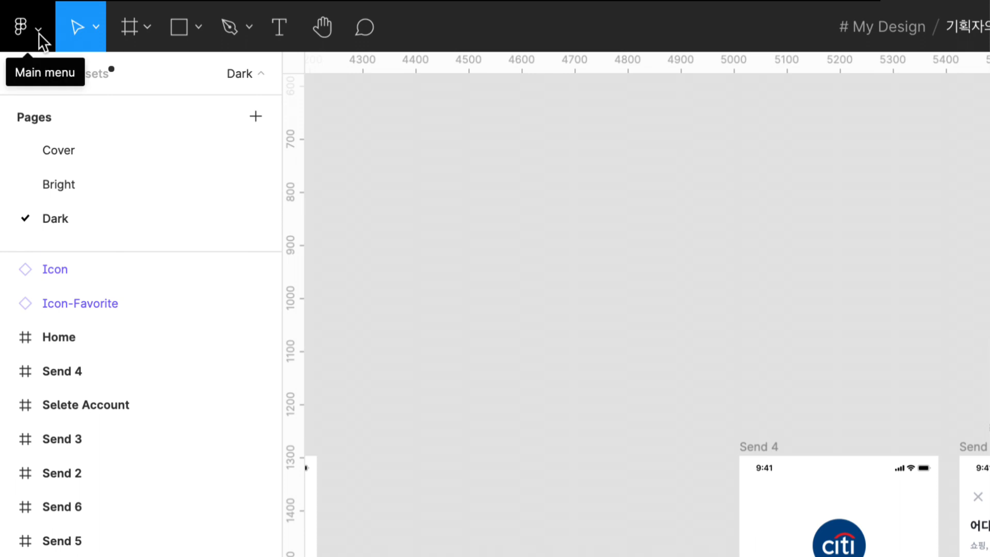
Save the practice file 기획자의 Figma - 실습 as a local .fig copy.
click(41, 36)
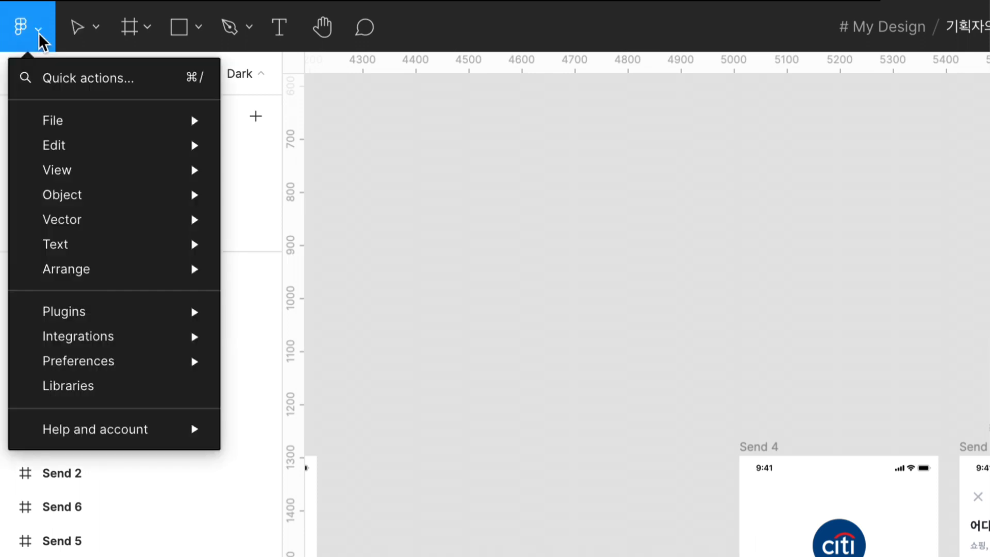
key(Escape)
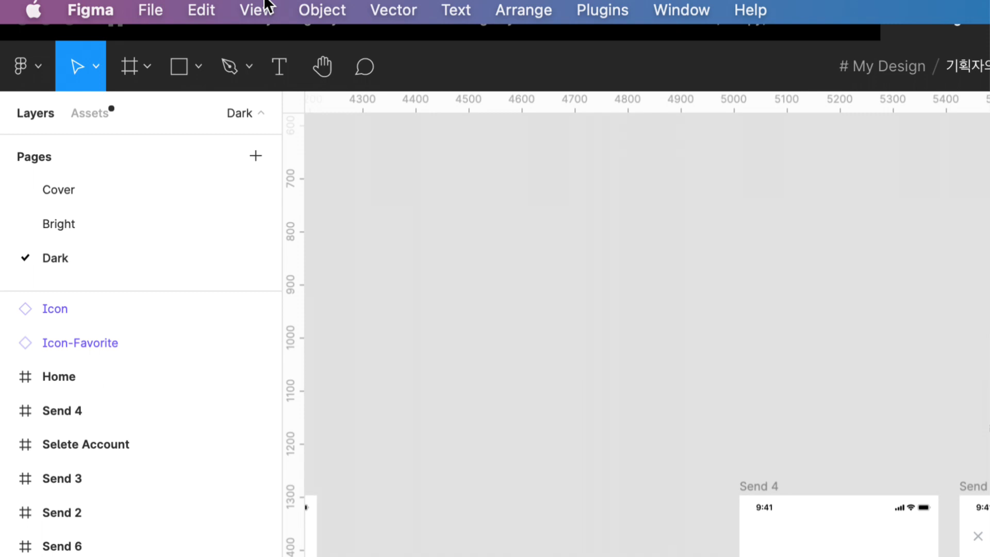
click(150, 10)
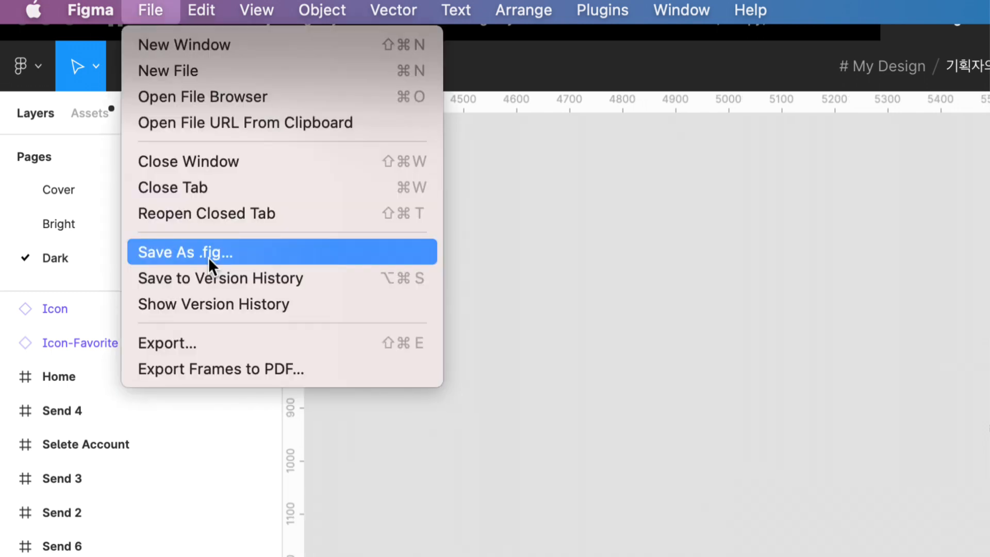
click(209, 258)
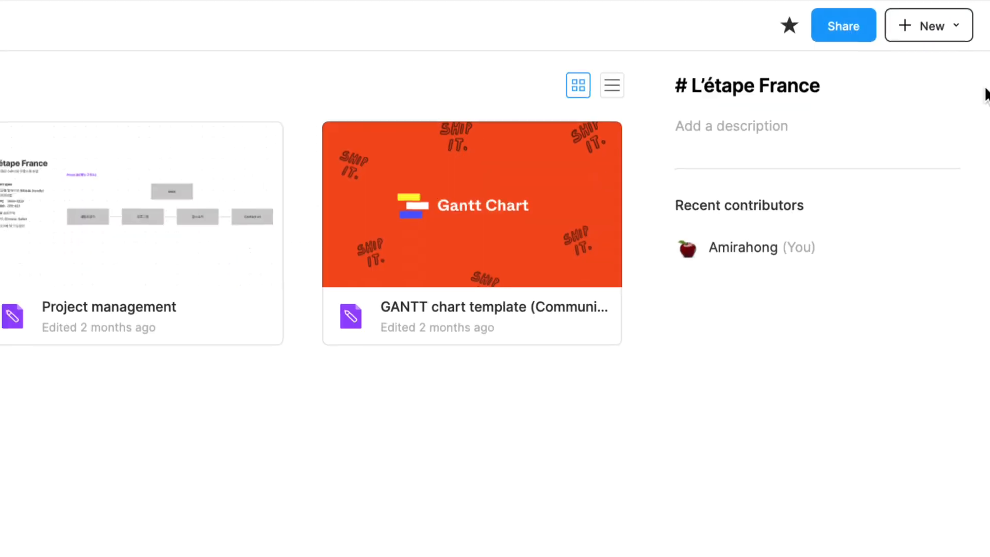
Import the file 기획자의 Figma - 실습.fig into the # L'étape France project.
click(951, 29)
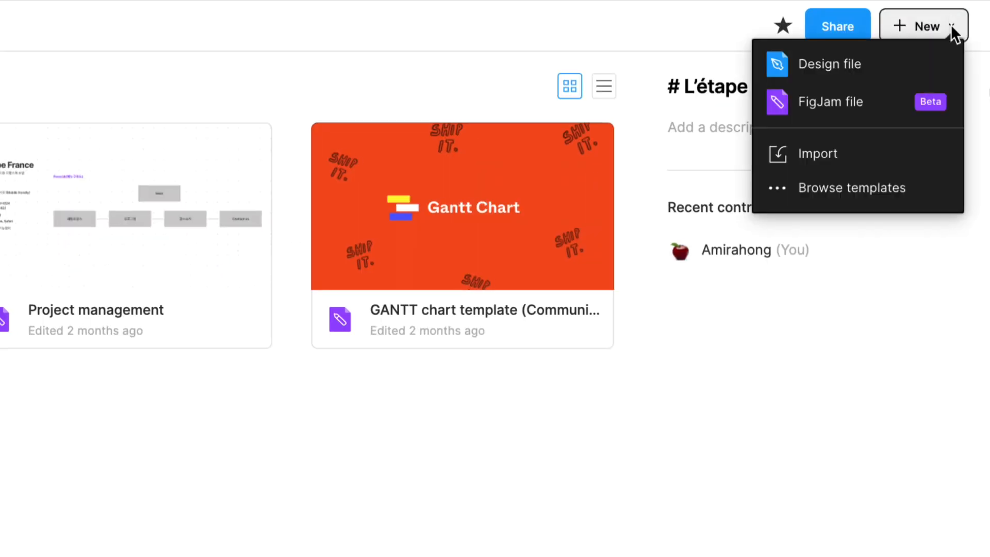
click(806, 150)
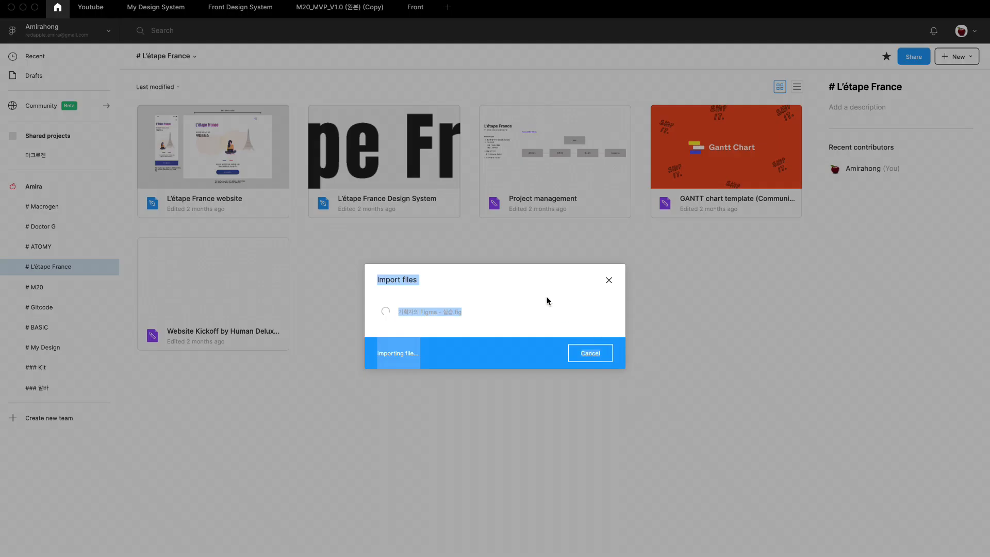
click(460, 281)
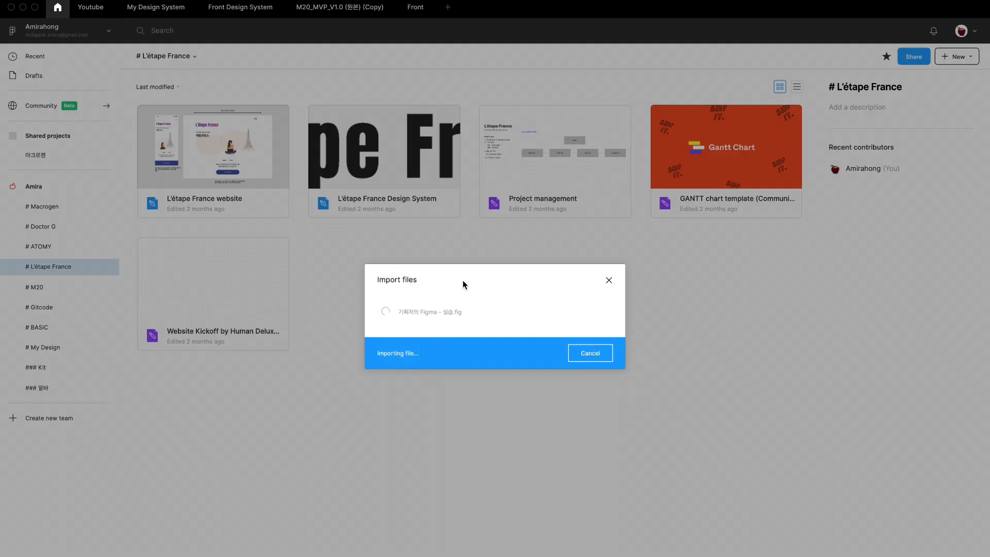